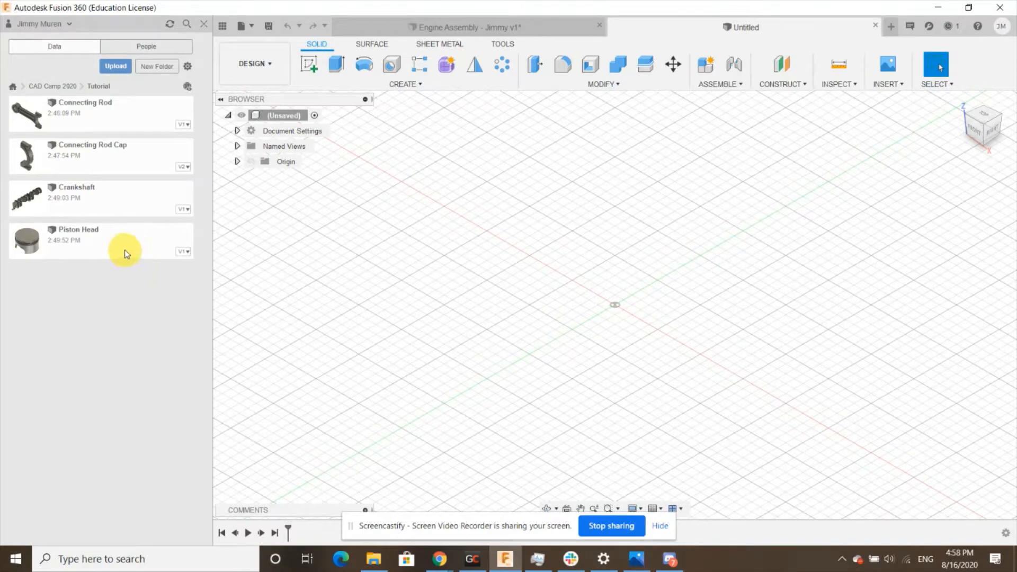
left_click(110, 246)
left_click(110, 157)
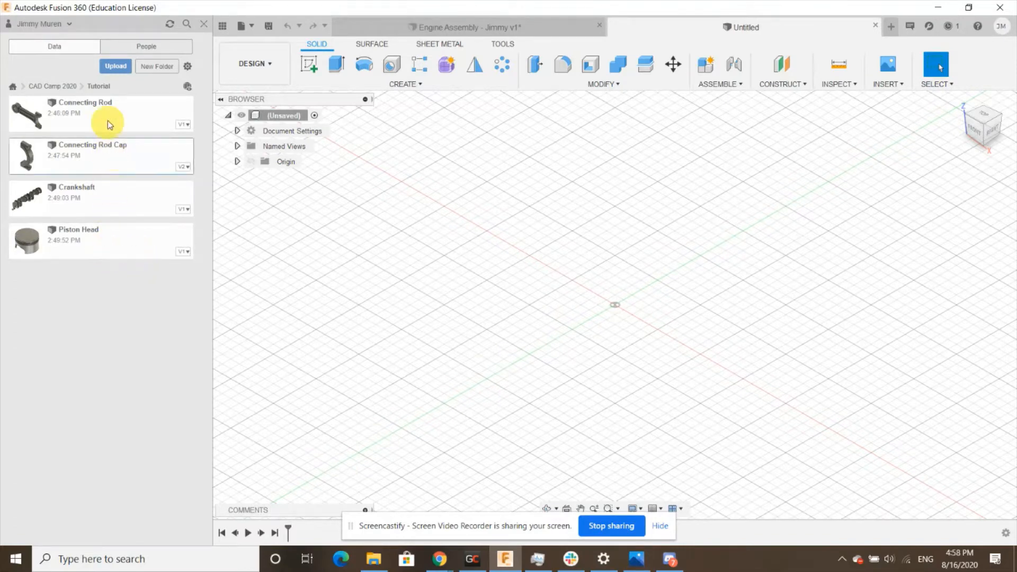
left_click(107, 120)
left_click(118, 207)
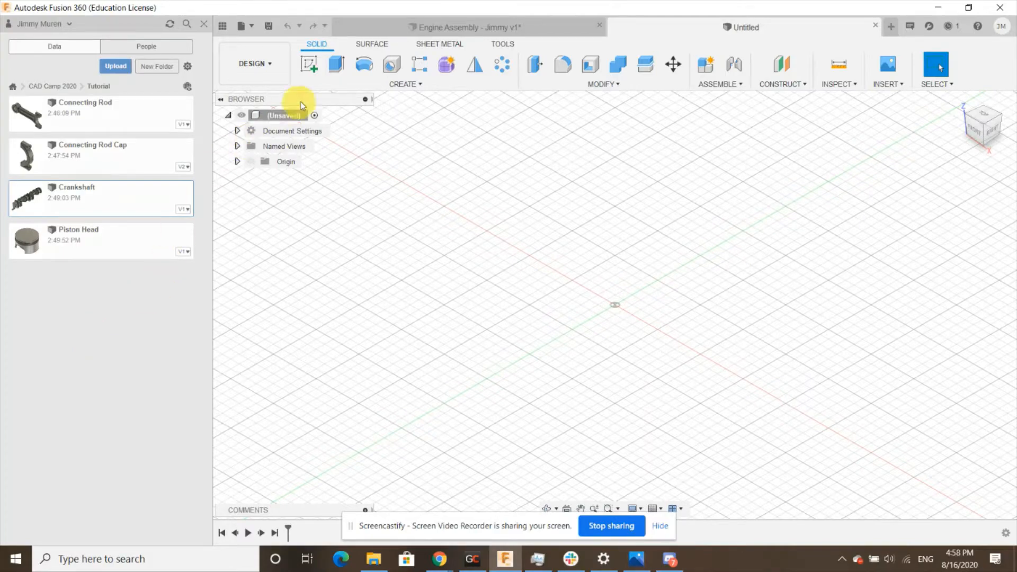
Step: Create a new sketch on the front (XZ) origin plane
left_click(310, 73)
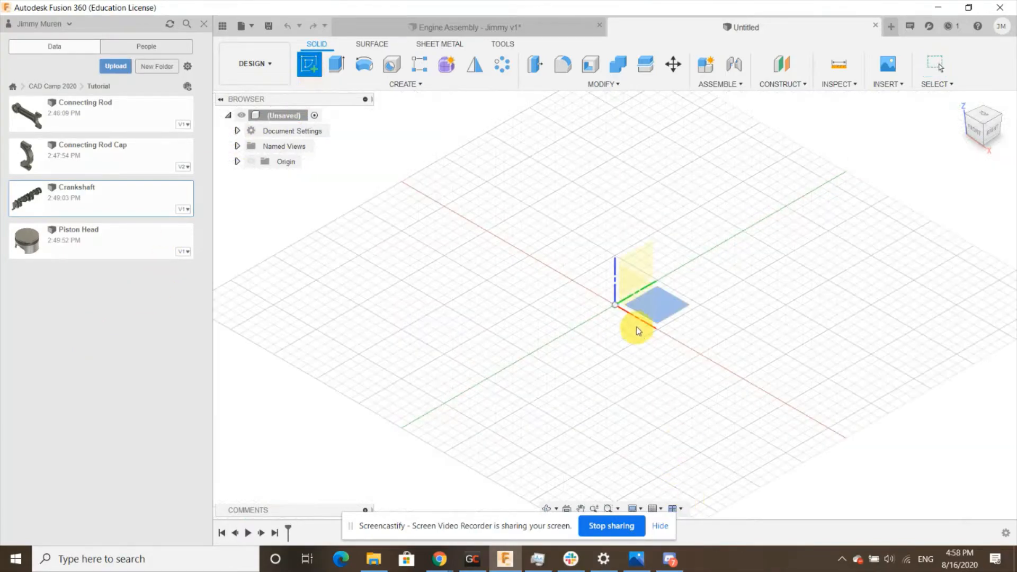
left_click(633, 301)
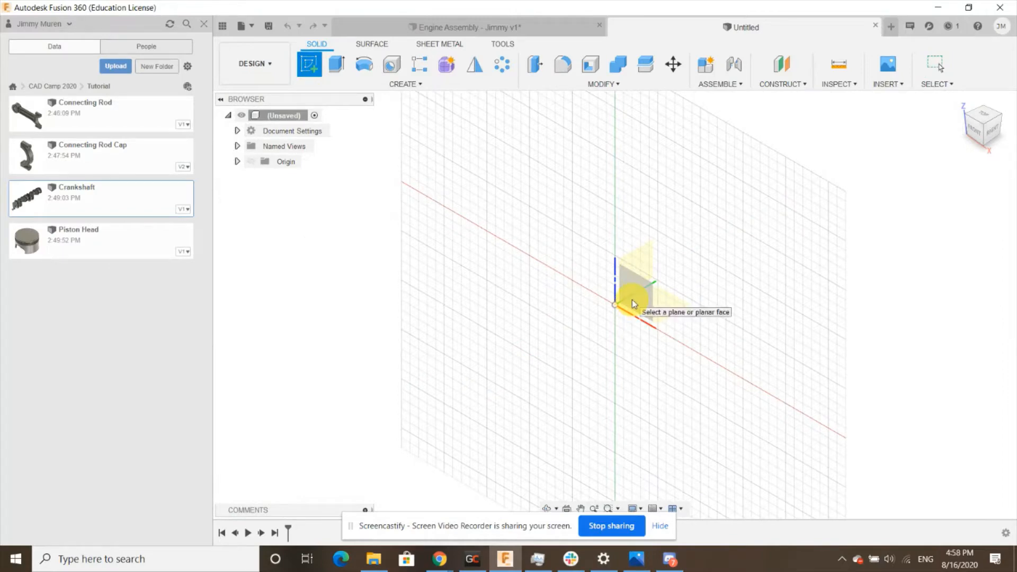
left_click(631, 300)
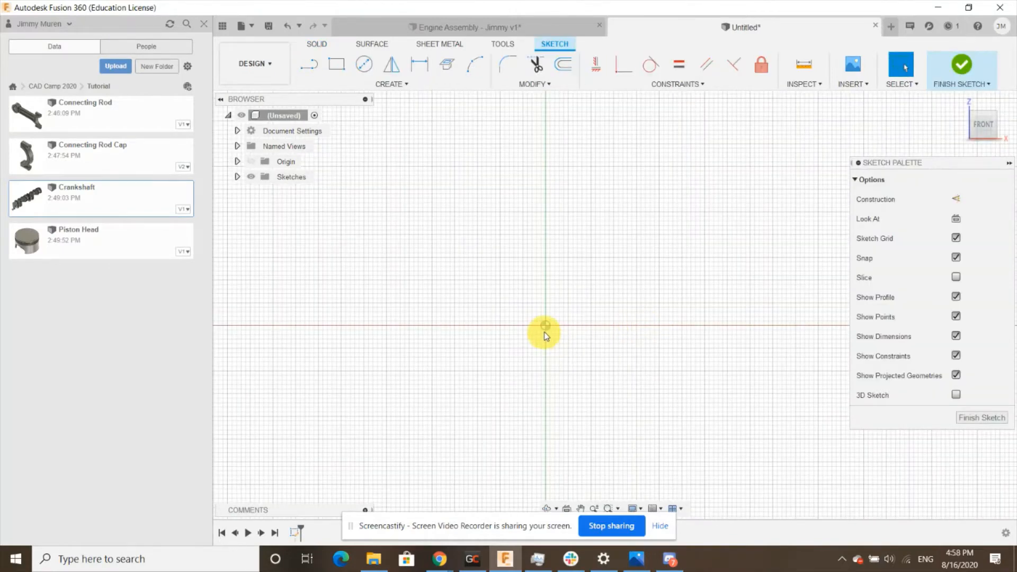
left_click(332, 67)
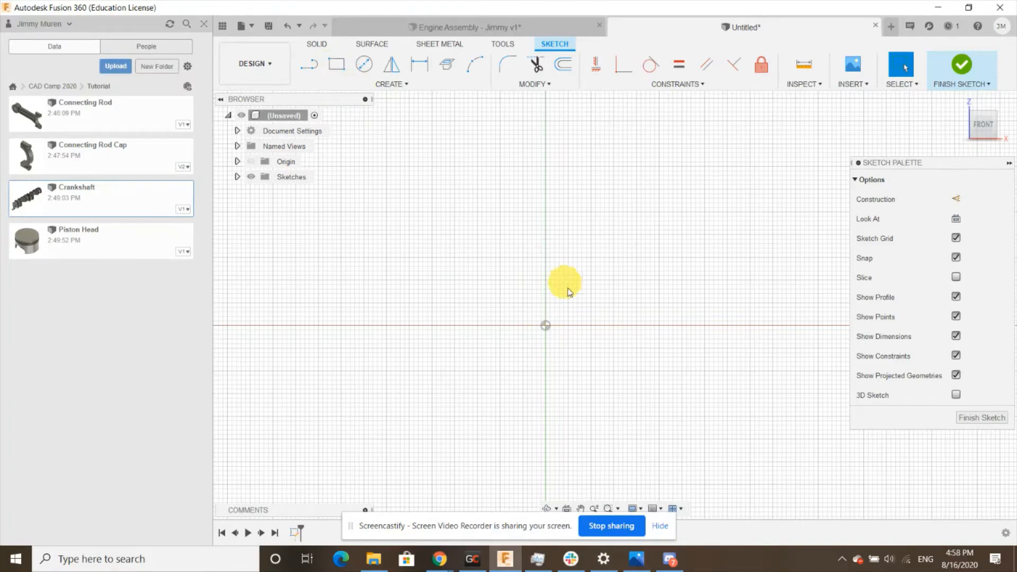
Step: Draw a vertical line 48 mm long upward from the origin
scroll(577, 317, "up", 3)
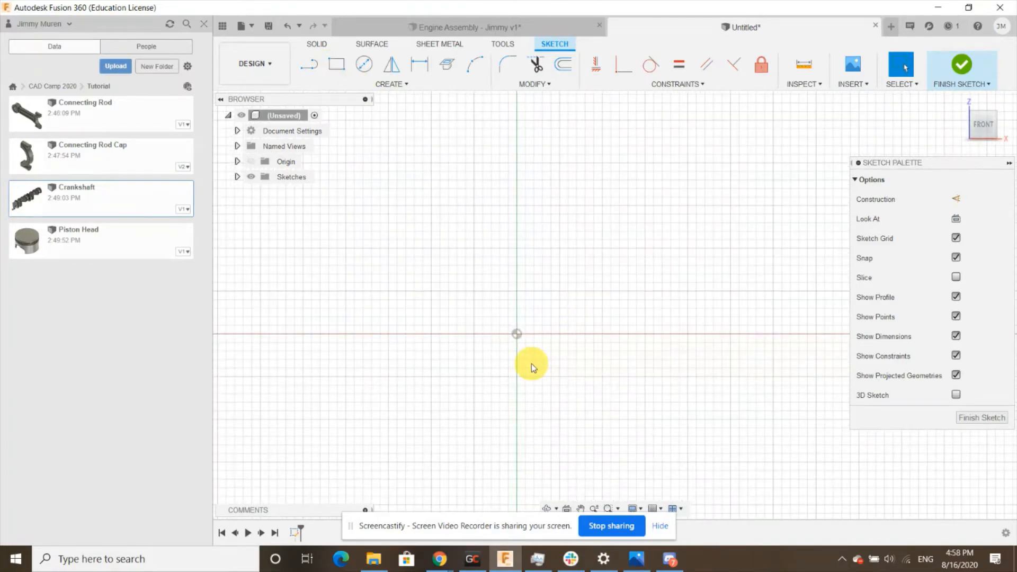
scroll(511, 393, "down", 3)
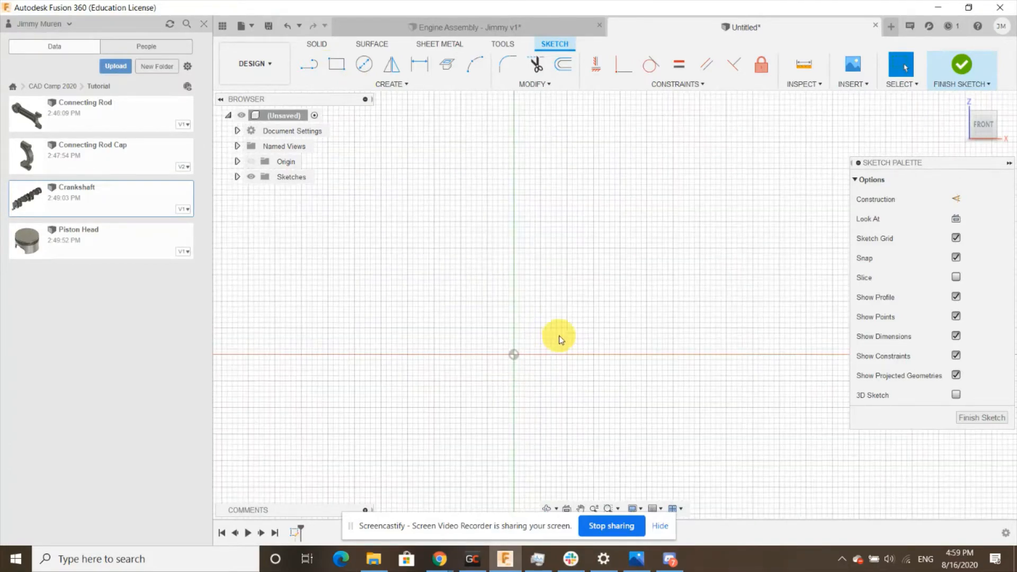
scroll(557, 333, "up", 3)
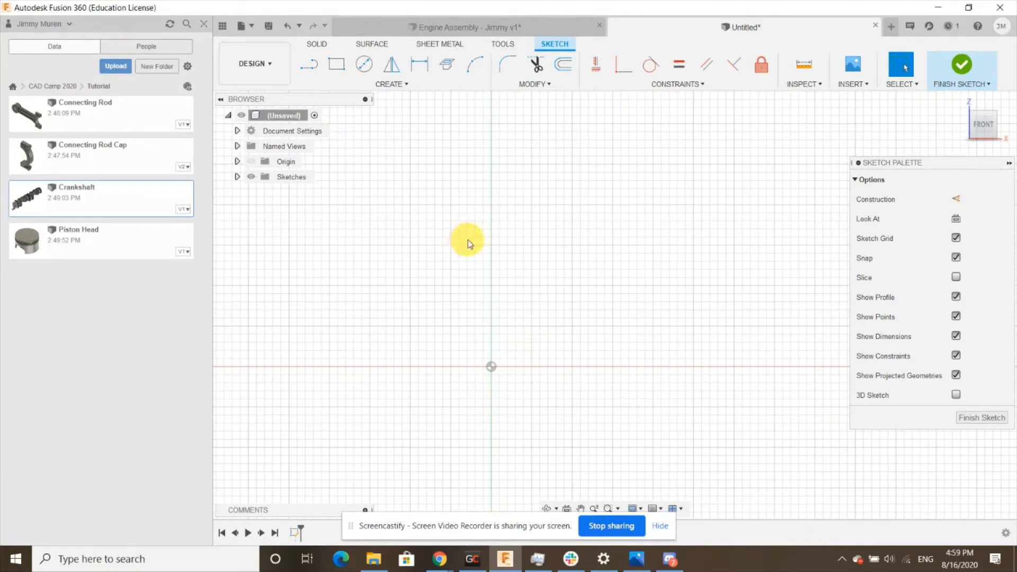
left_click(309, 64)
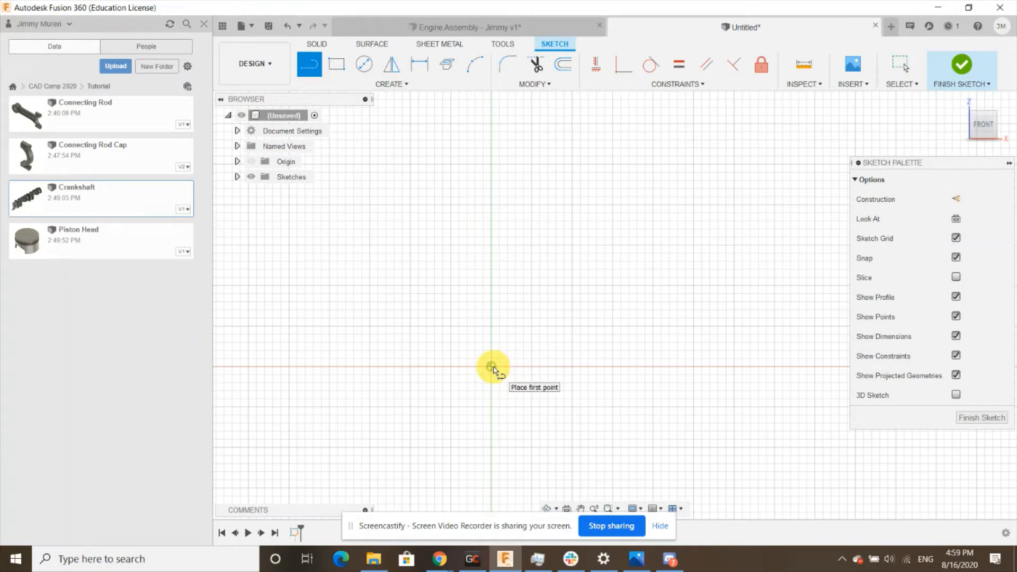
left_click(492, 366)
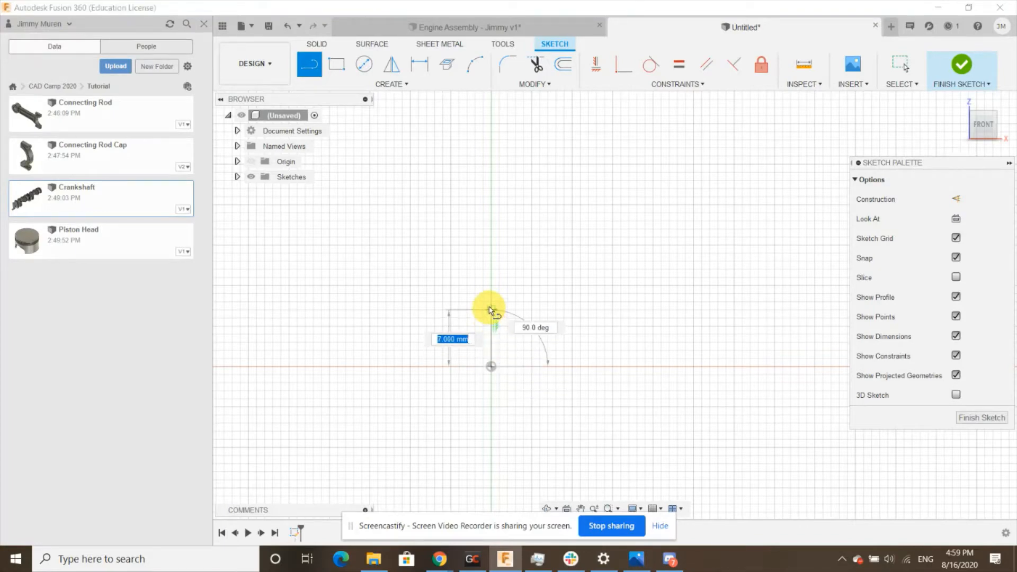
type("48")
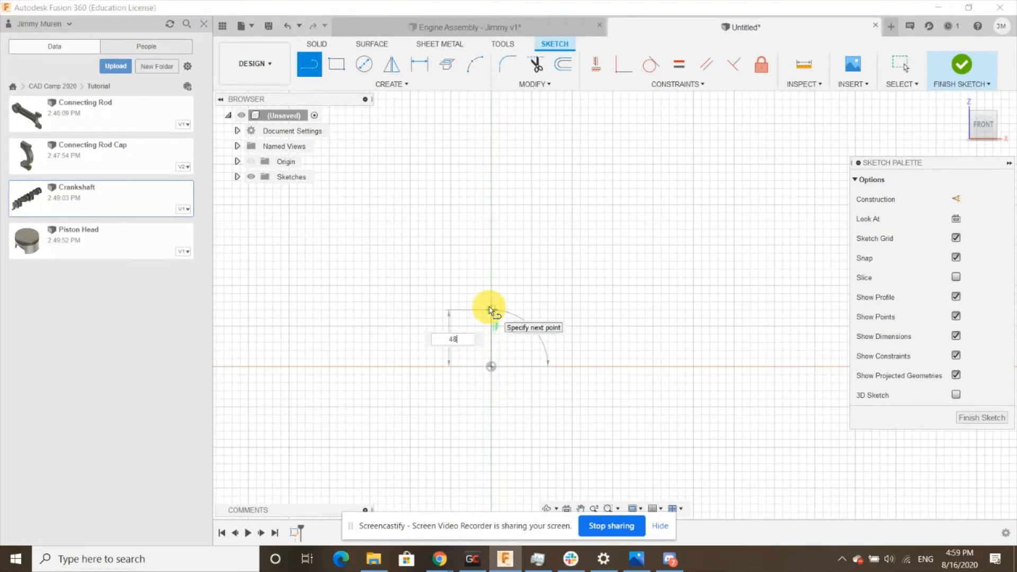
key("Tab")
key("Return")
key("Escape")
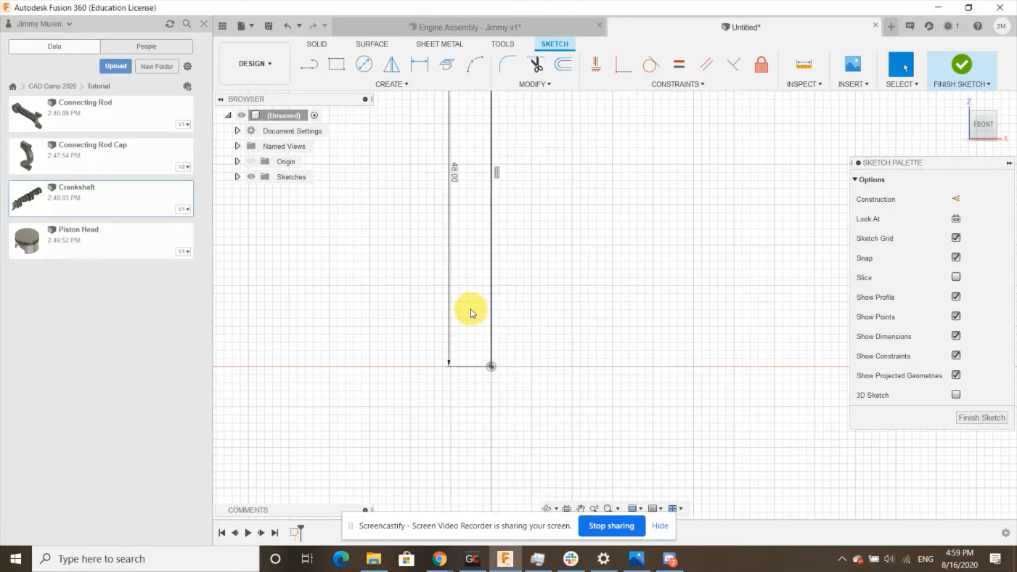
Step: Draw a 168 mm line from the upper end of the vertical line, going up and left at 135 degrees
scroll(476, 408, "down", 5)
scroll(534, 357, "up", 3)
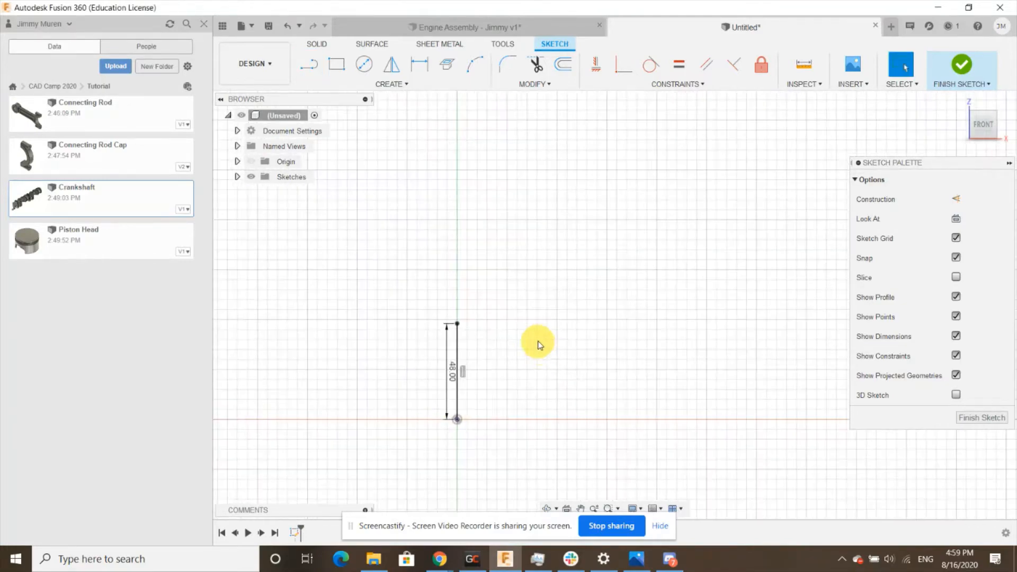
scroll(574, 363, "down", 1)
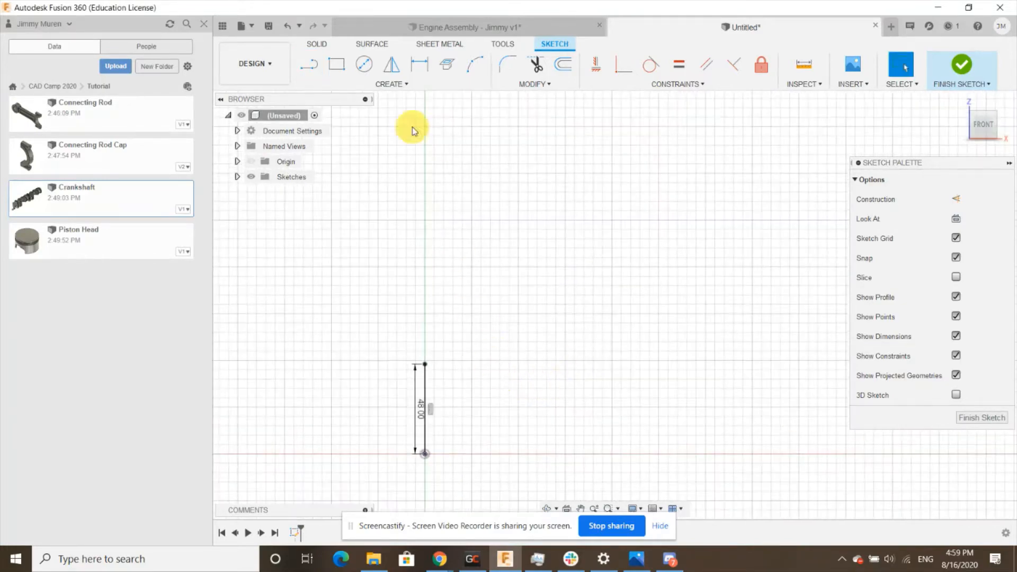
left_click(309, 65)
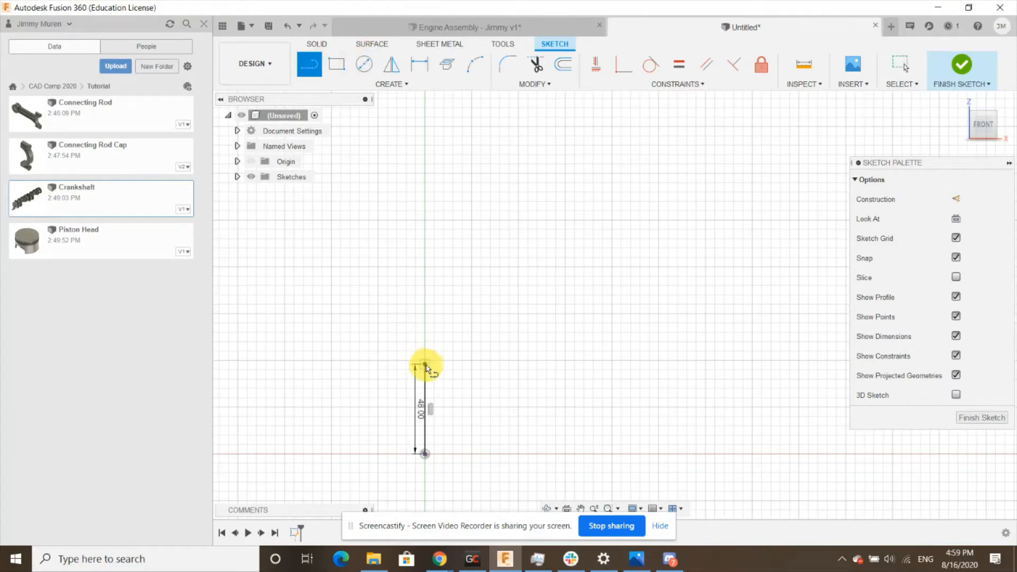
left_click(424, 365)
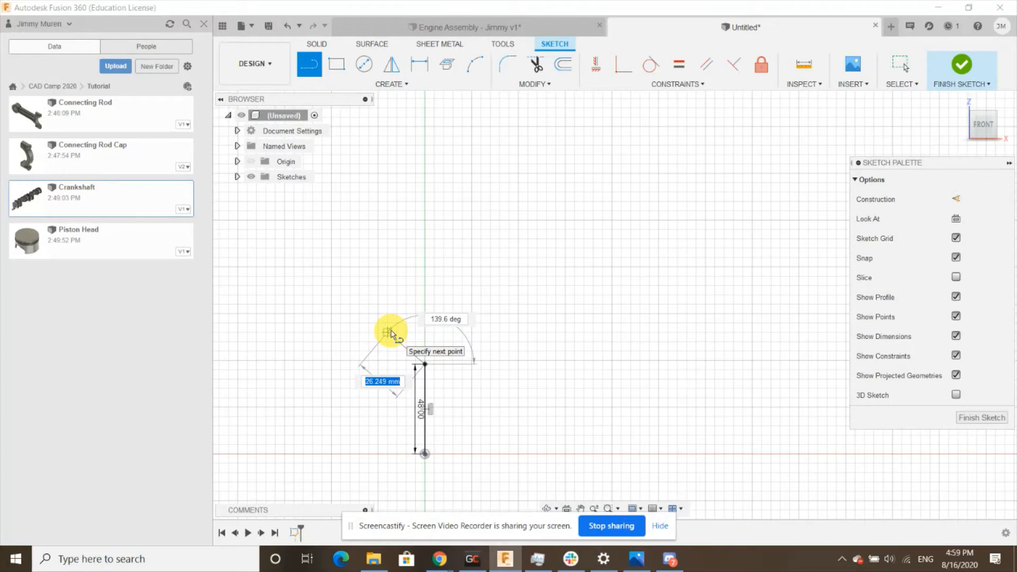
type("168")
key("Tab")
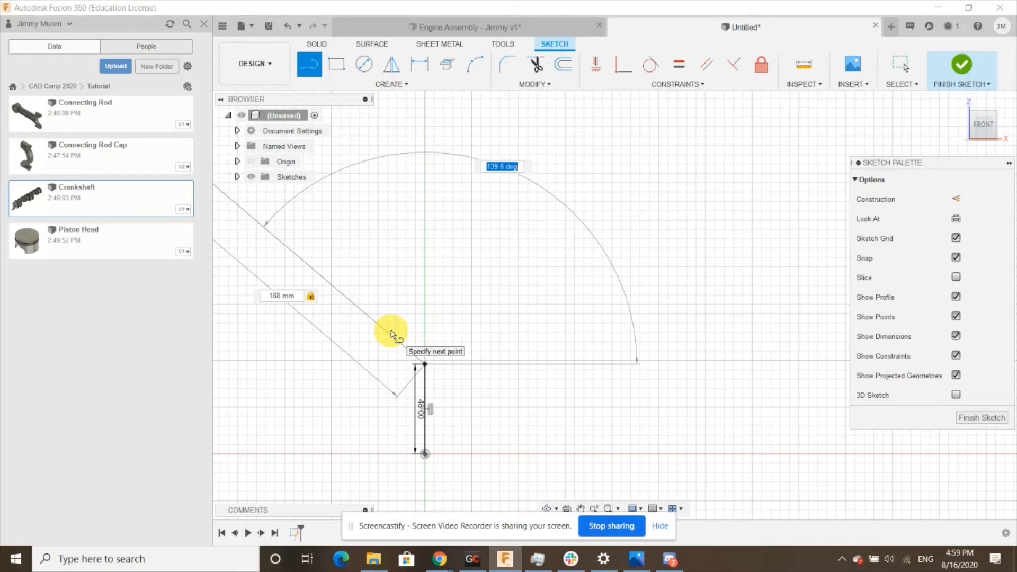
type("135")
key("Tab")
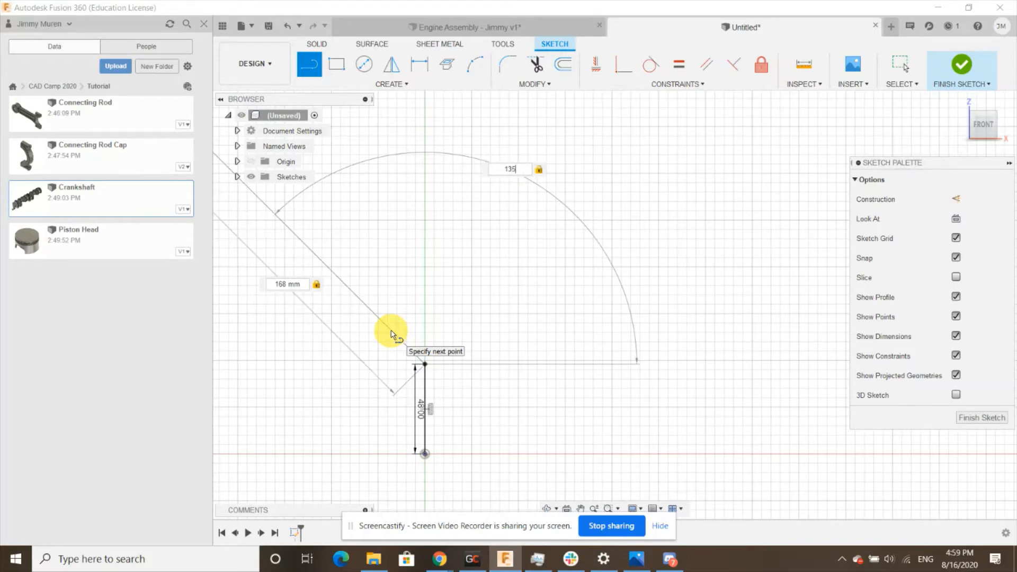
key("Return")
key("Escape")
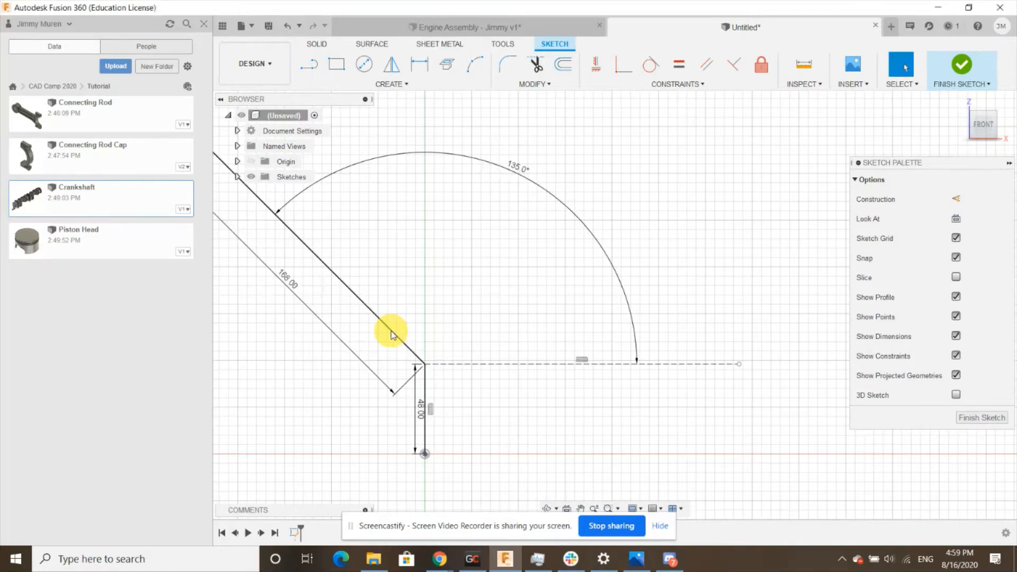
Step: Draw a 157 mm line up and right from the upper end of the 168 mm line, perpendicular to it
scroll(503, 447, "down", 3)
scroll(351, 166, "up", 3)
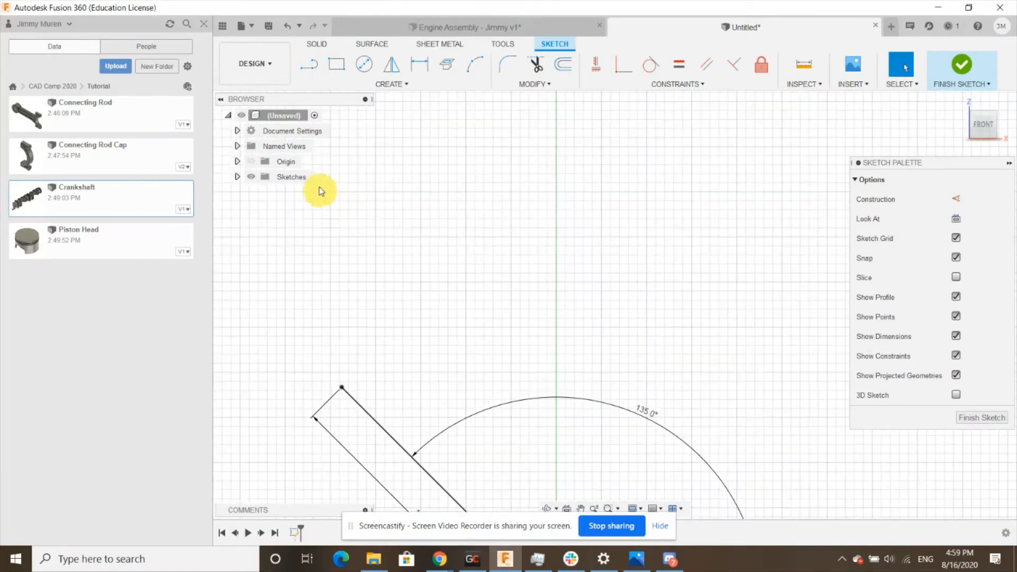
left_click(308, 65)
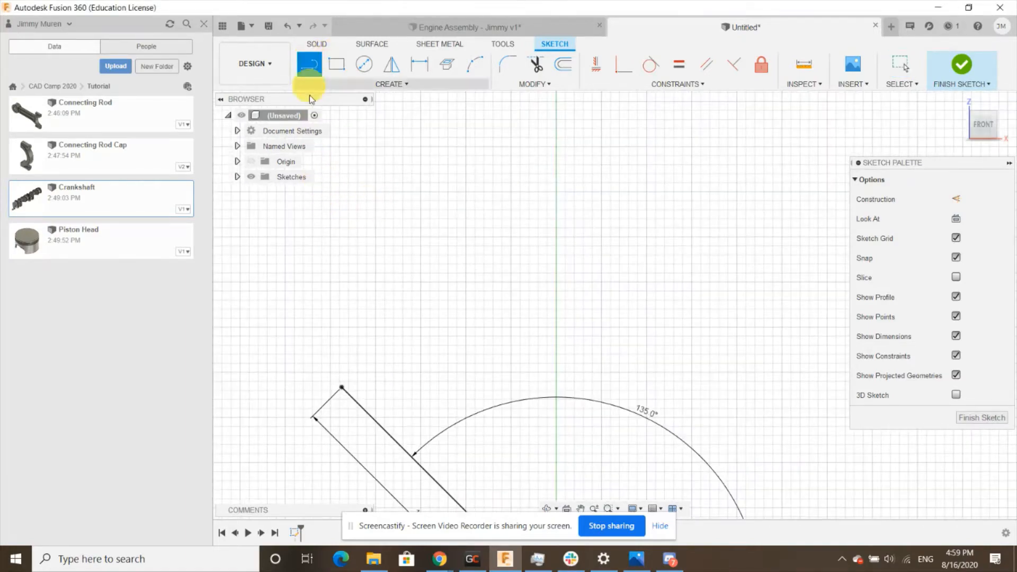
left_click(341, 389)
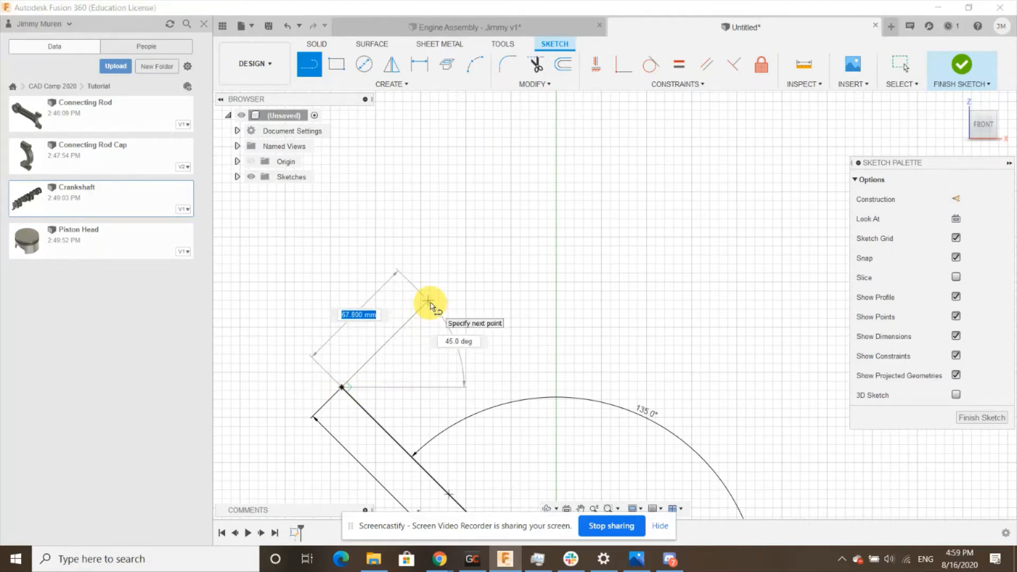
type("157")
key("Tab")
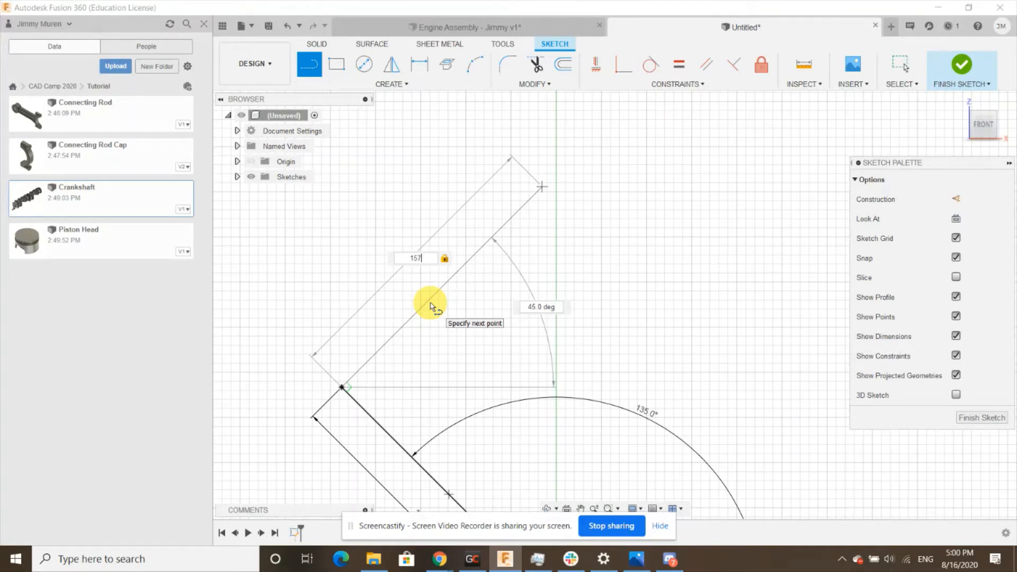
key("Return")
Step: Draw a 110.5 mm line down and right from the upper end of the 157 mm line, perpendicular to it
scroll(581, 204, "down", 3)
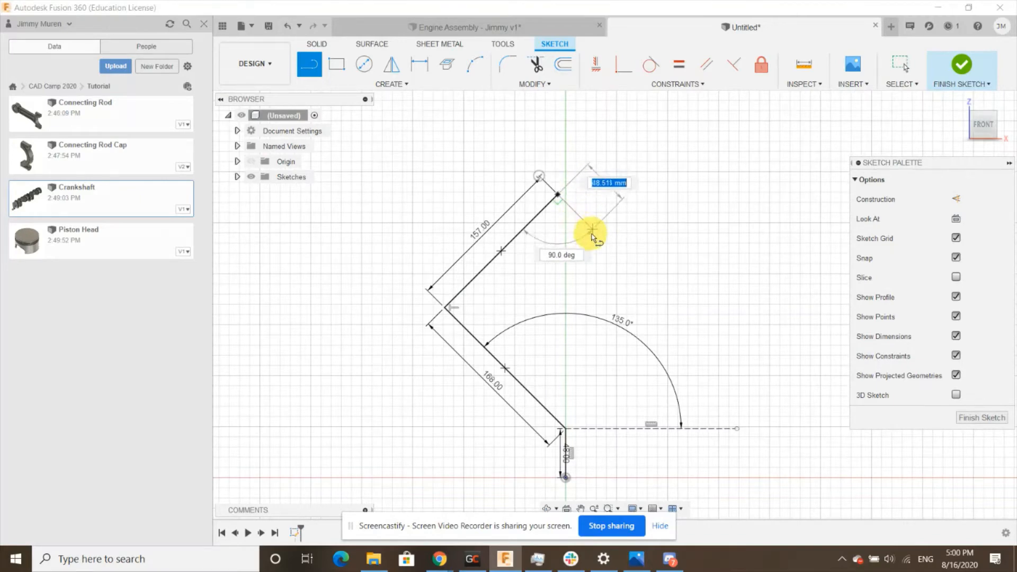
scroll(602, 242, "up", 3)
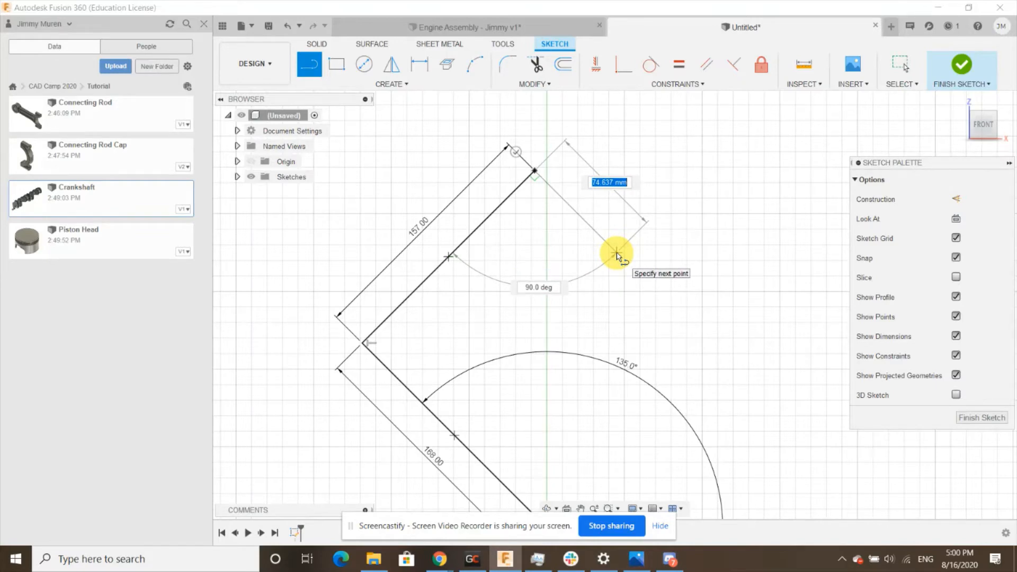
type("110.5")
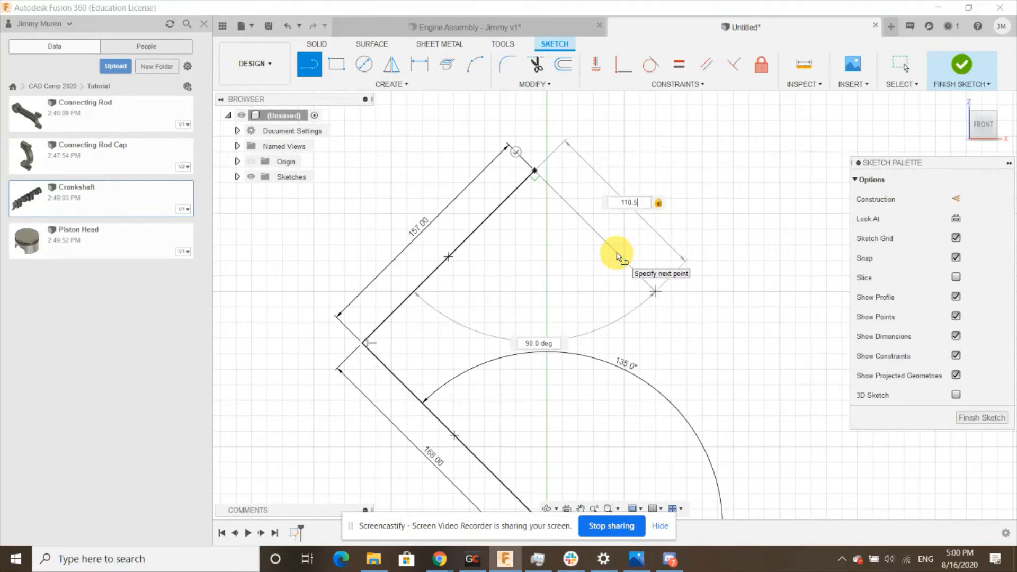
key("Return")
key("Escape")
Step: Draw a horizontal line 190 mm long to the right from the lower end of the 110.5 mm line
scroll(479, 342, "down", 3)
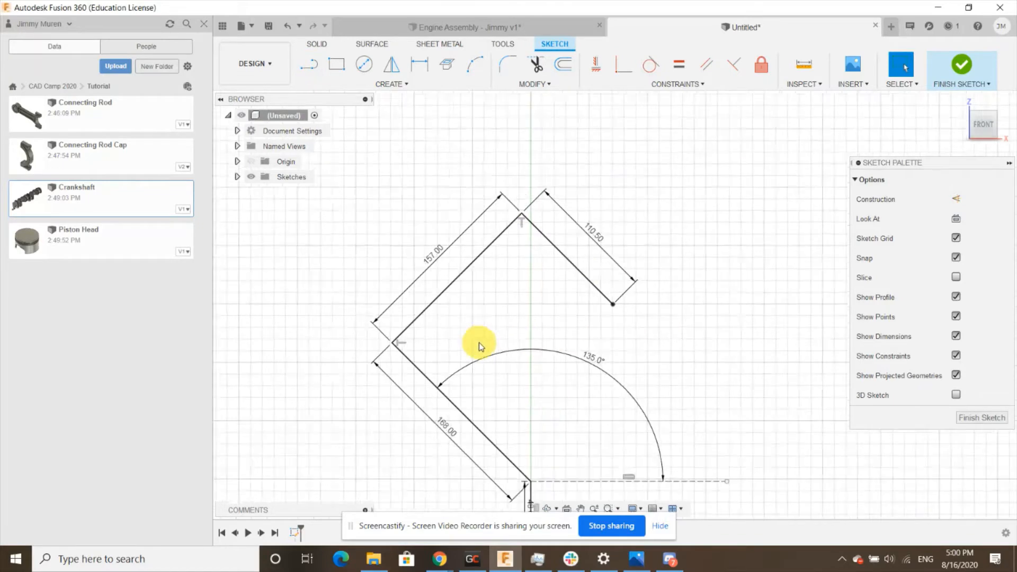
scroll(484, 364, "up", 2)
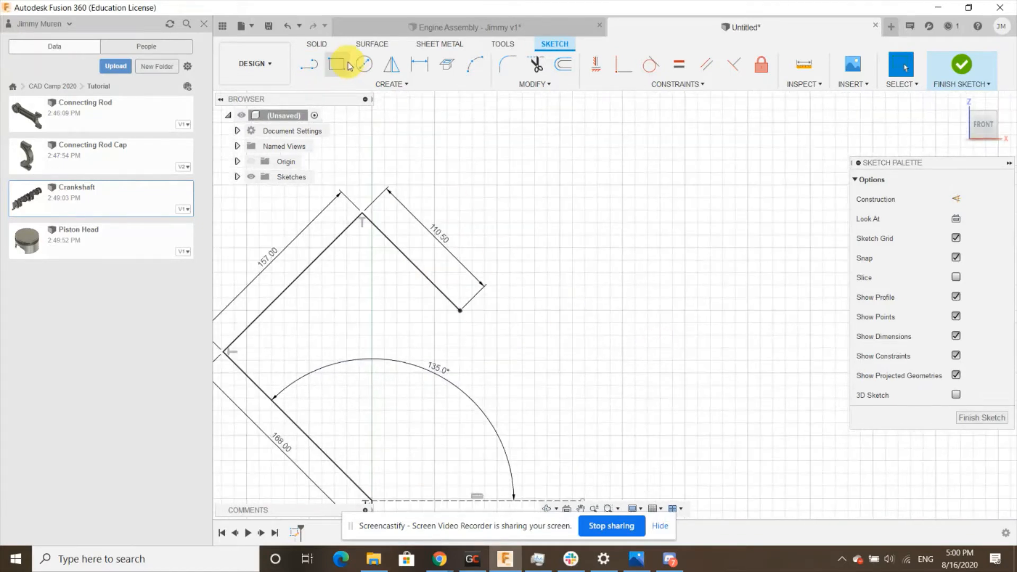
left_click(309, 64)
left_click(459, 311)
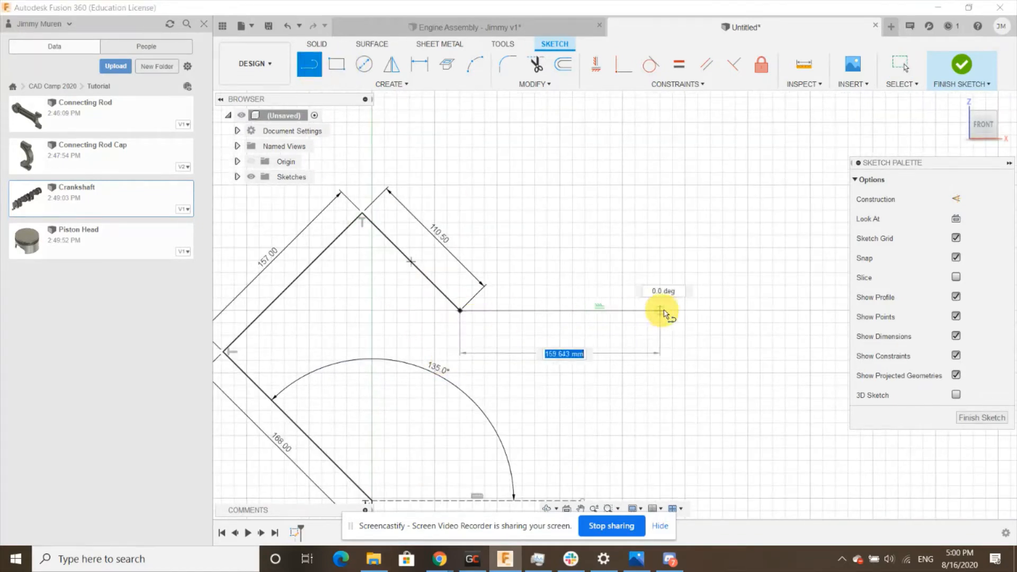
type("190")
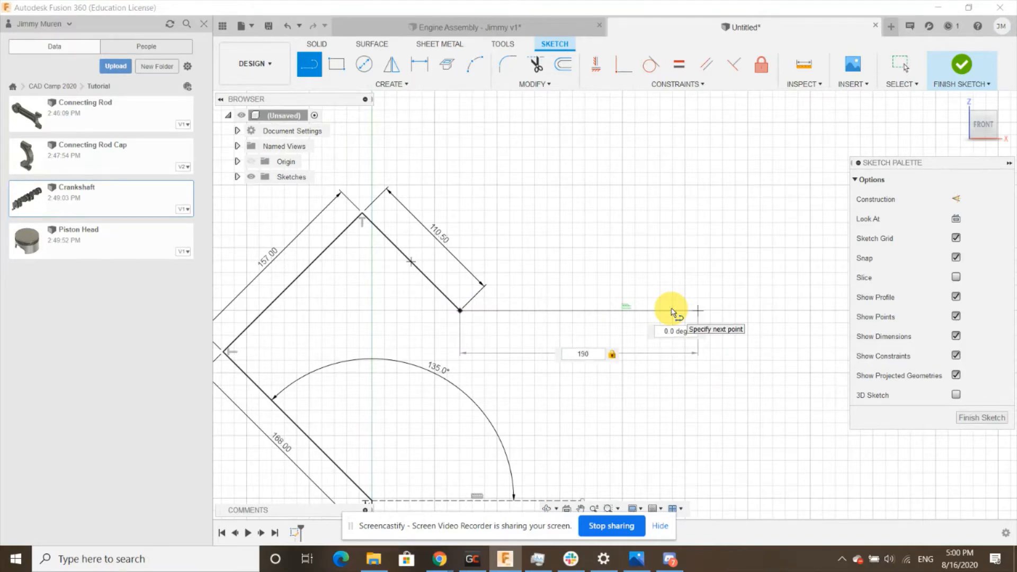
key("Return")
key("Escape")
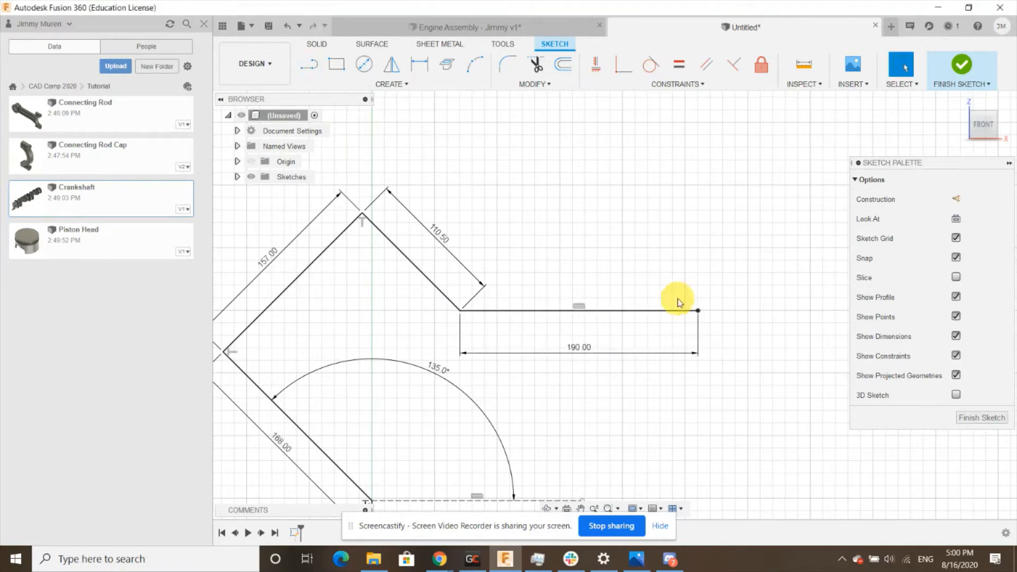
Step: Draw a 110.5 mm line at 45 degrees going up and right from the right end of the 190 mm line
scroll(318, 233, "down", 2)
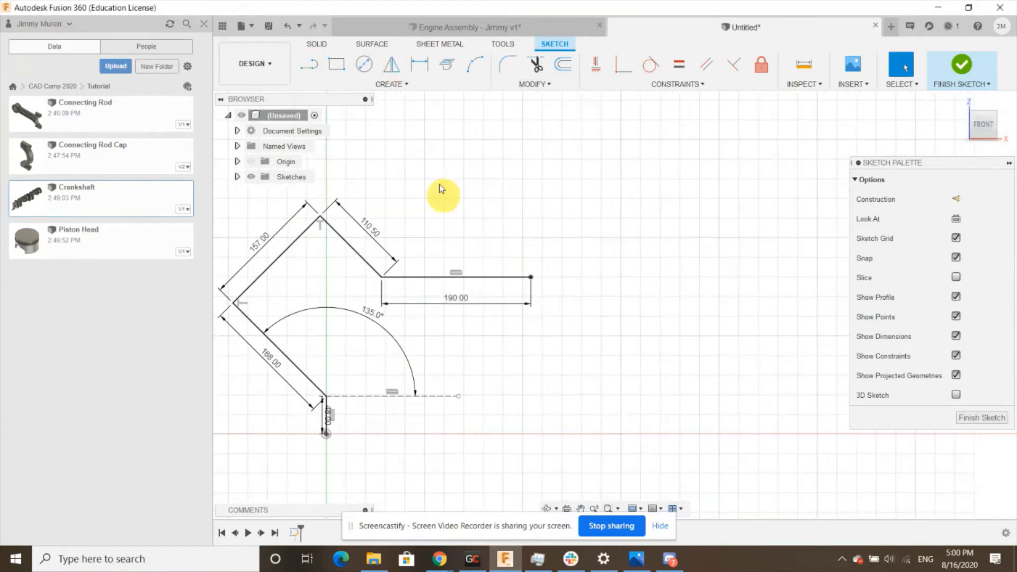
left_click(309, 64)
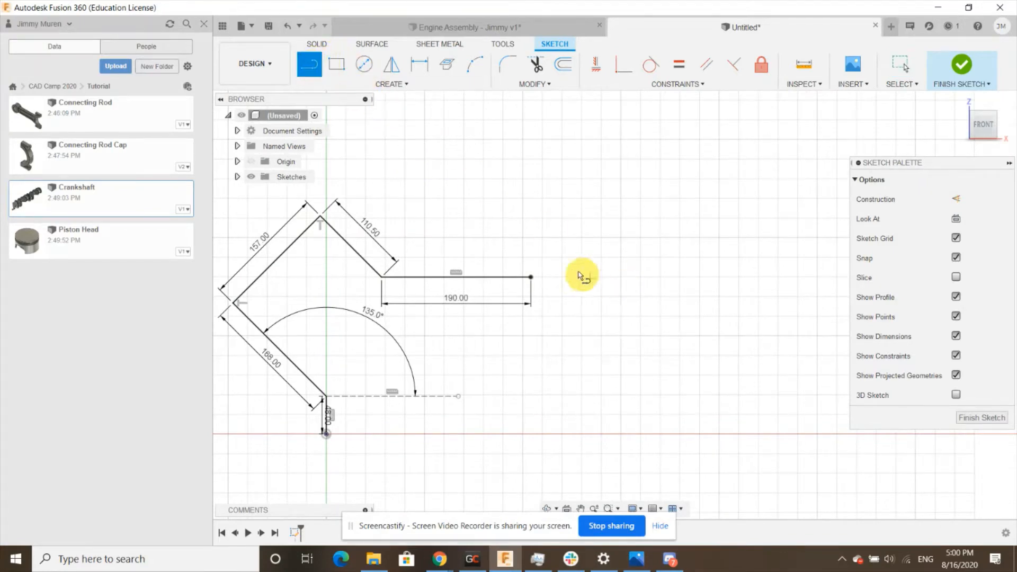
left_click(531, 276)
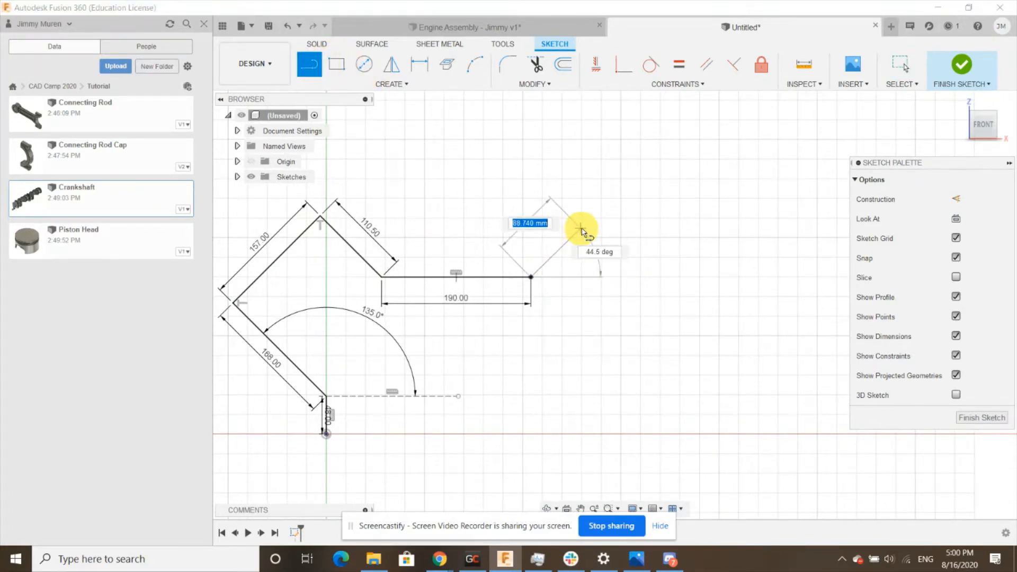
type("110.5")
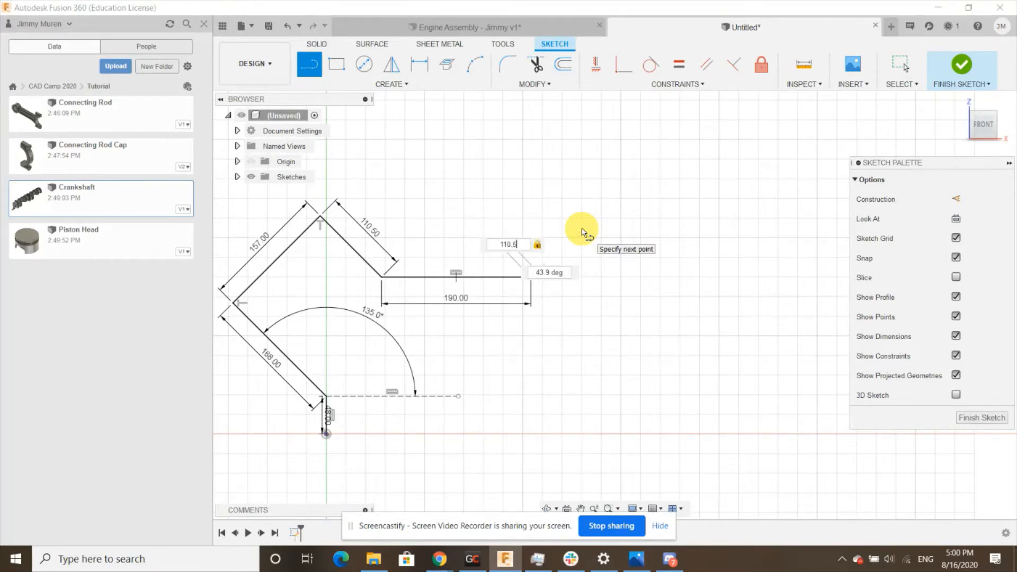
key("Tab")
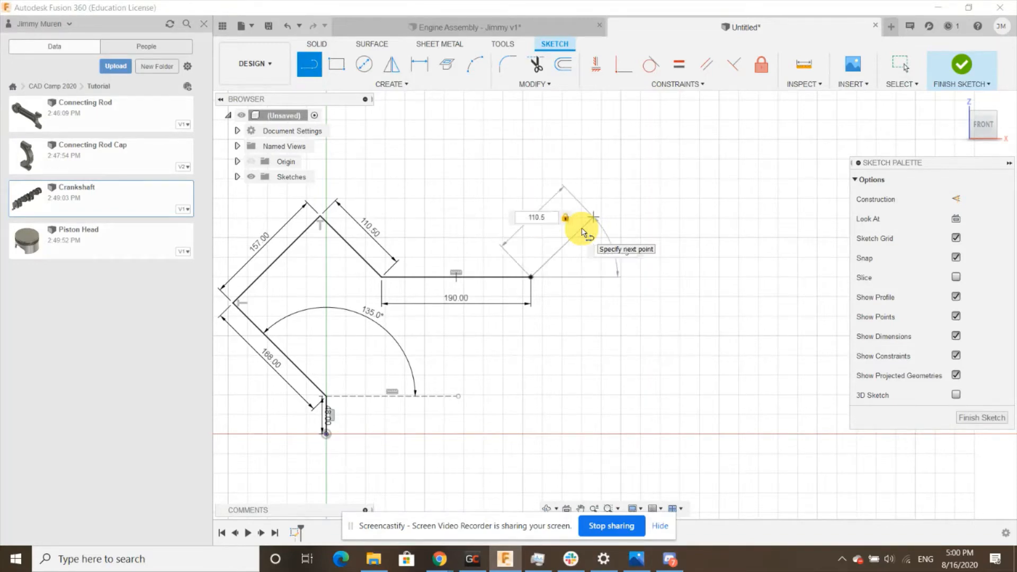
key("Tab")
type("45")
key("Tab")
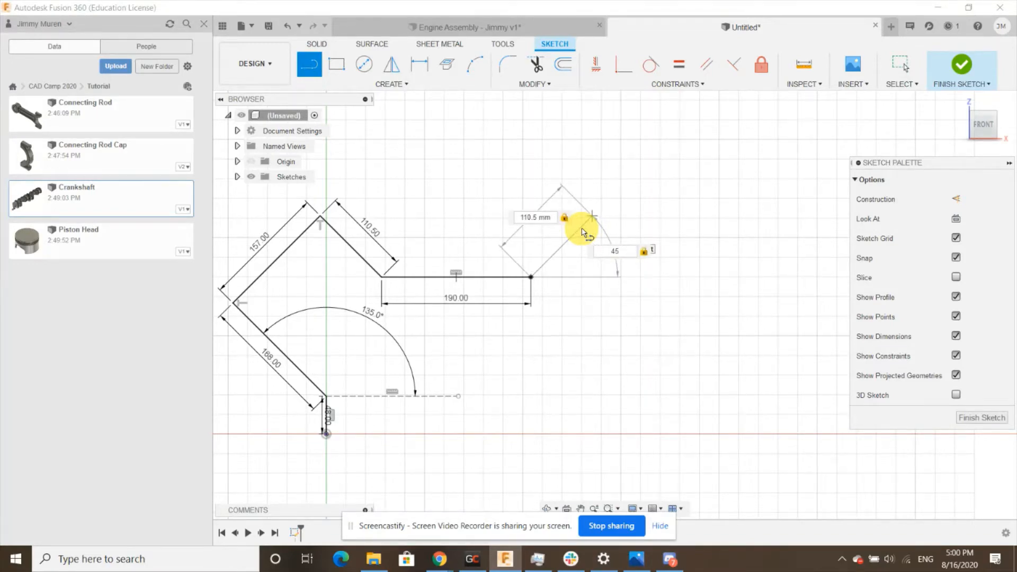
key("Return")
key("Escape")
Step: Draw a 157 mm line down and right from the upper end of the second 110.5 mm line, perpendicular to it
left_click(309, 64)
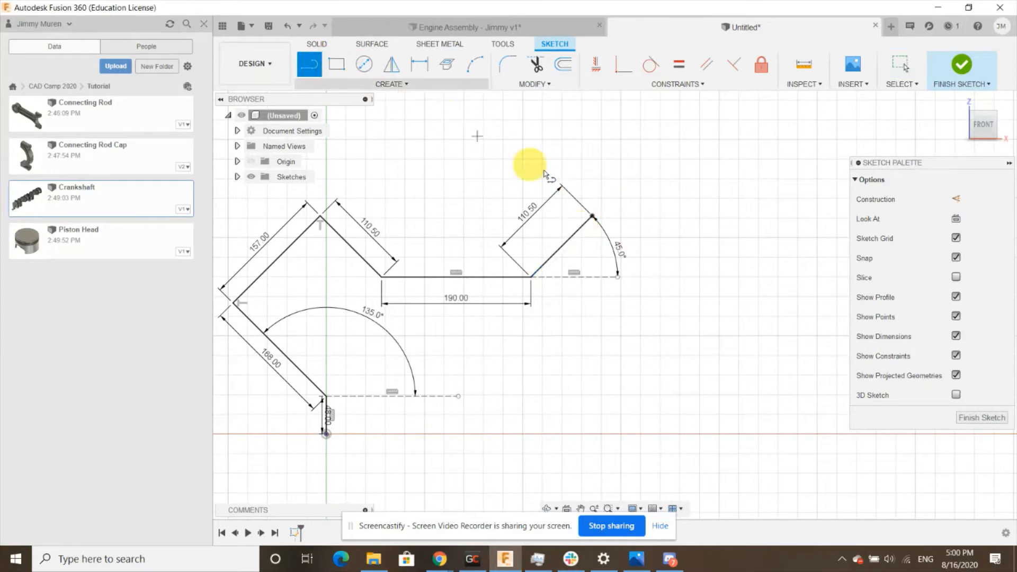
left_click(593, 216)
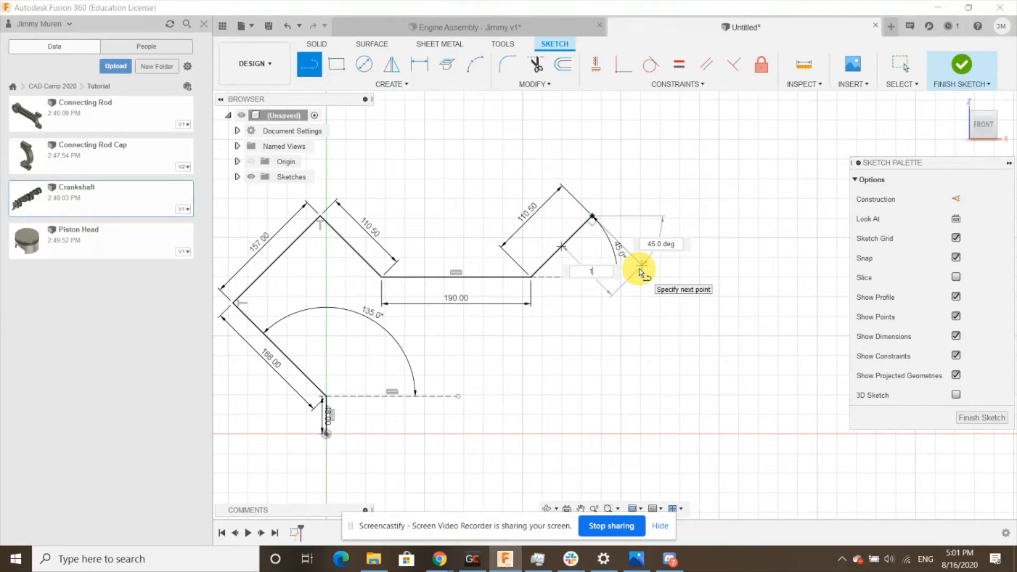
type("157")
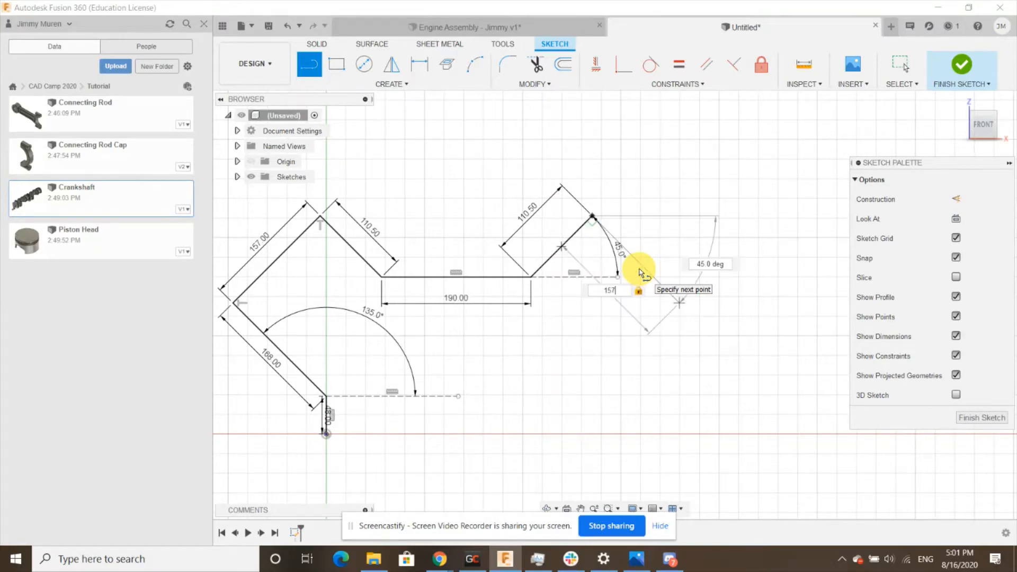
left_click(705, 332)
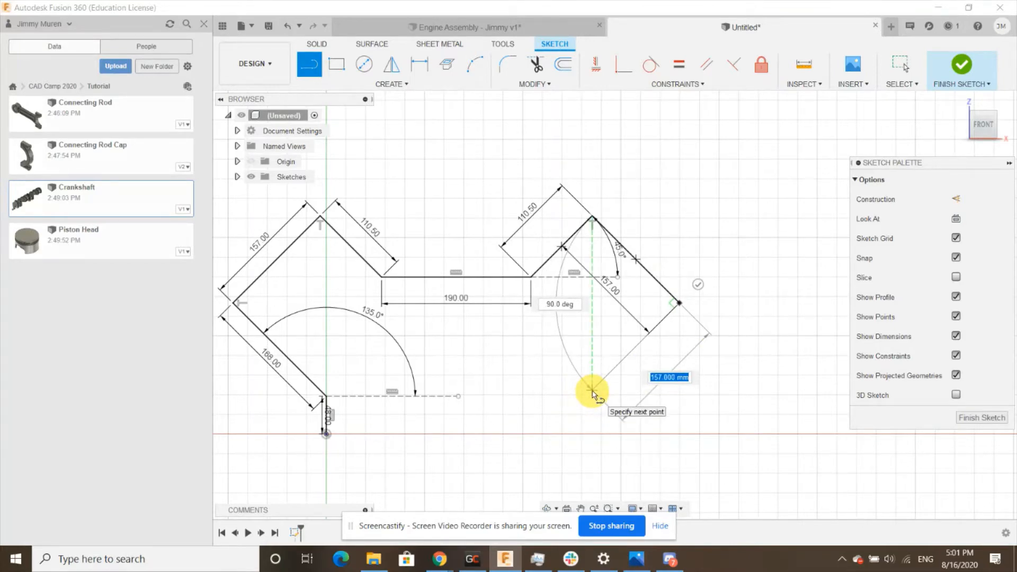
Step: Draw a 168 mm line down and left from the lower end of the second 157 mm line, perpendicular to it
type("168")
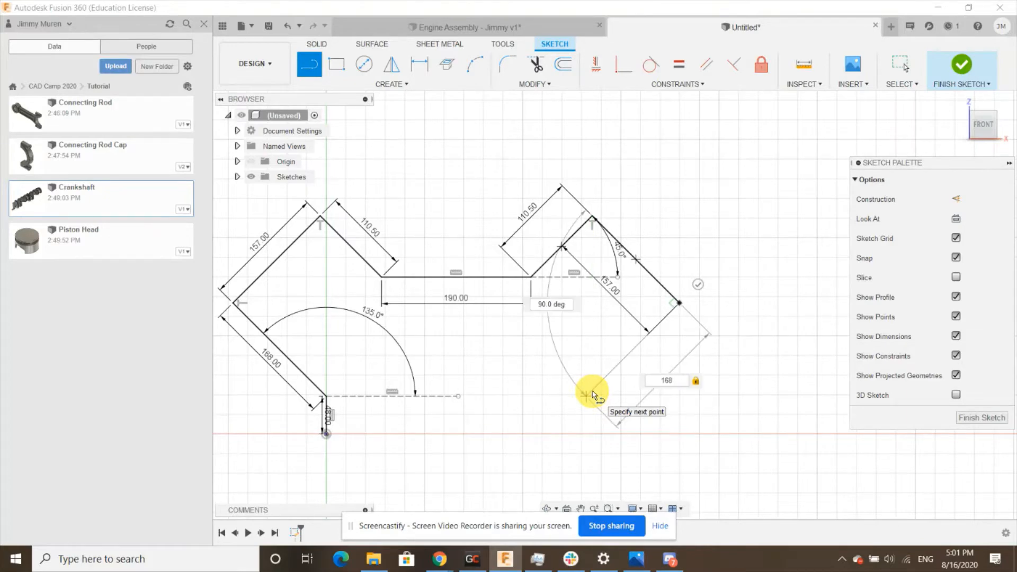
type("]")
key("BackSpace")
key("Return")
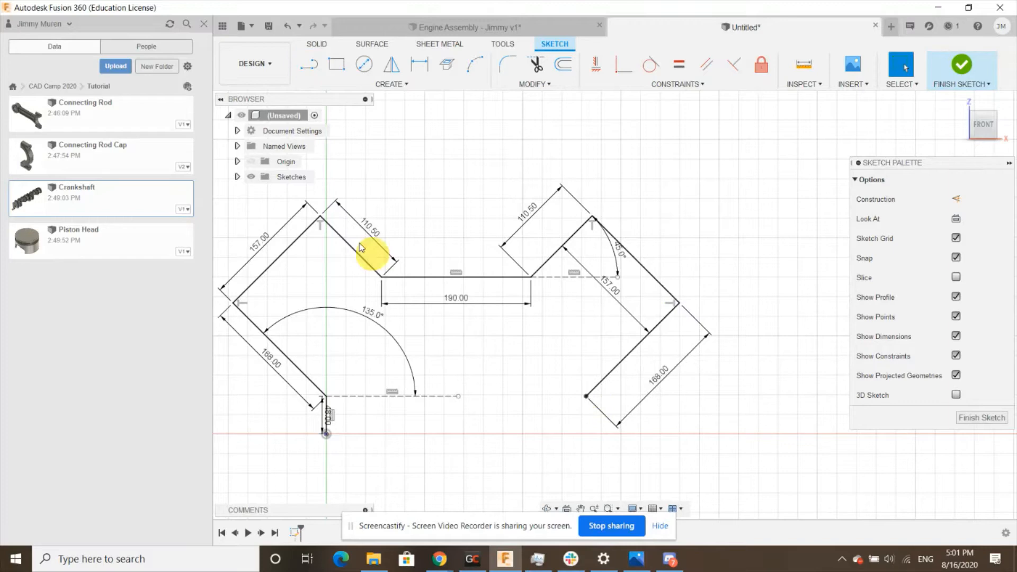
Step: Close the profile with a vertical line down to the horizontal axis and a horizontal line back to the origin, and finish the sketch
left_click(308, 64)
left_click(585, 397)
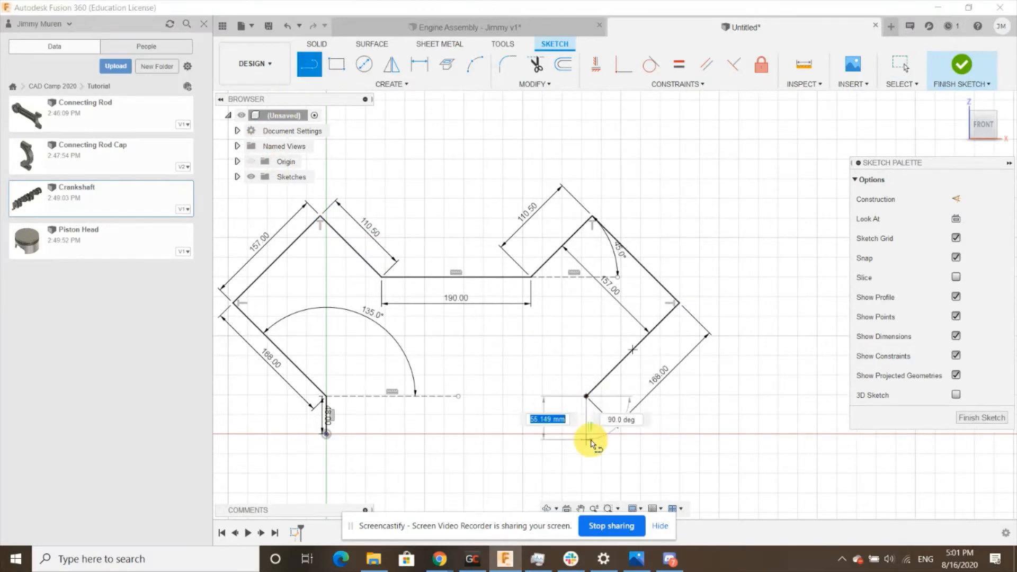
left_click(585, 434)
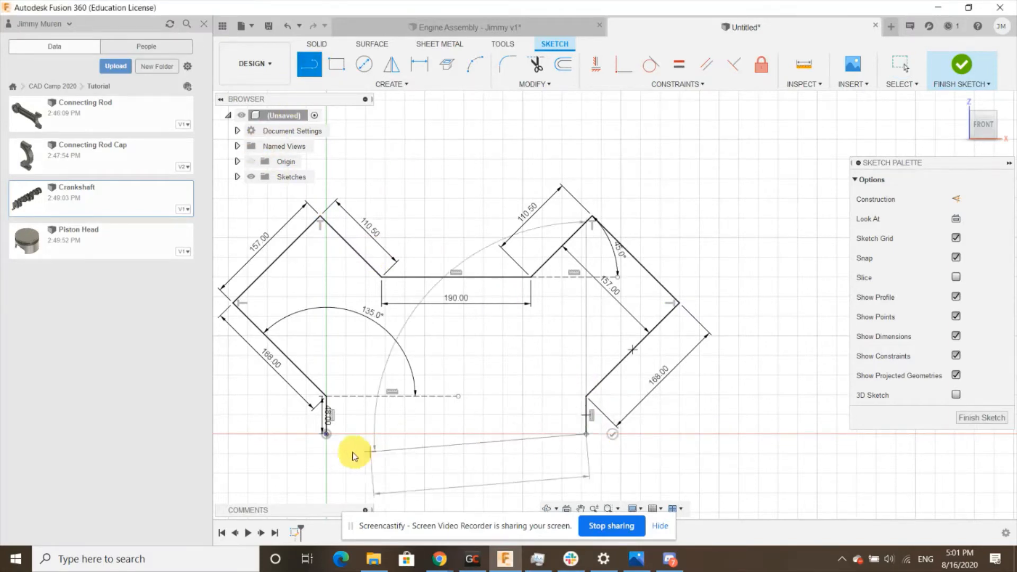
left_click(326, 434)
scroll(758, 331, "down", 3)
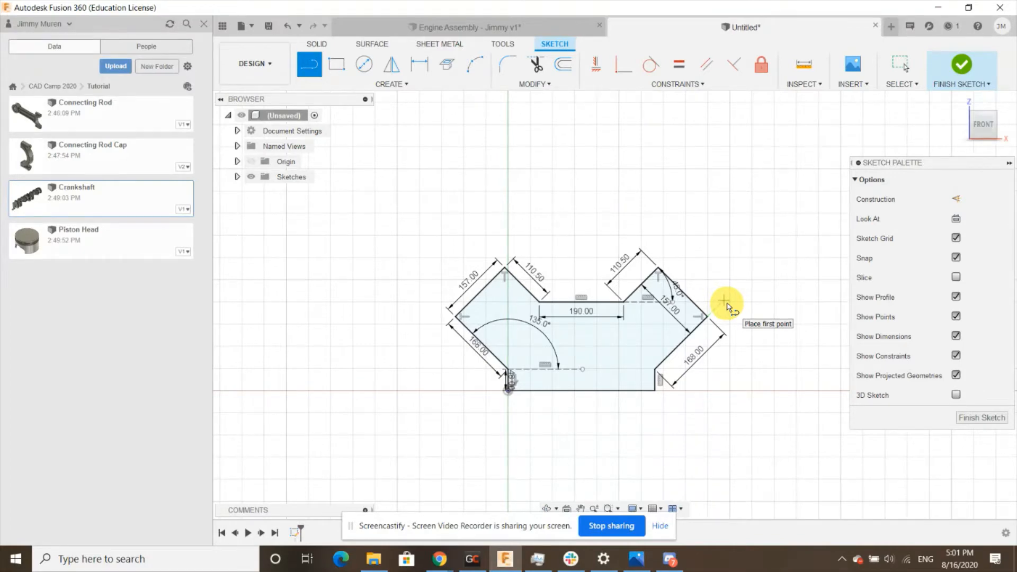
scroll(699, 317, "up", 3)
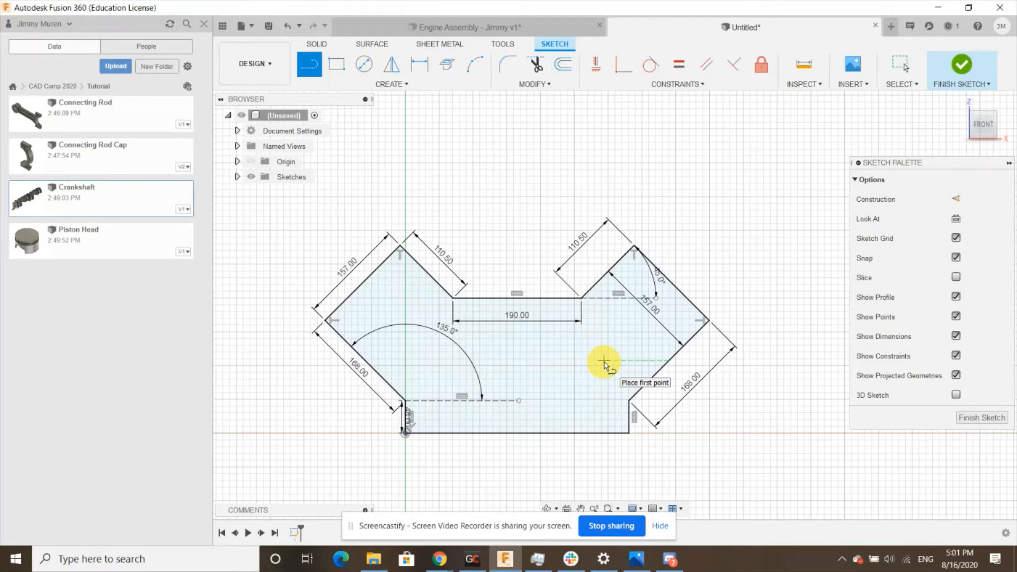
left_click(981, 417)
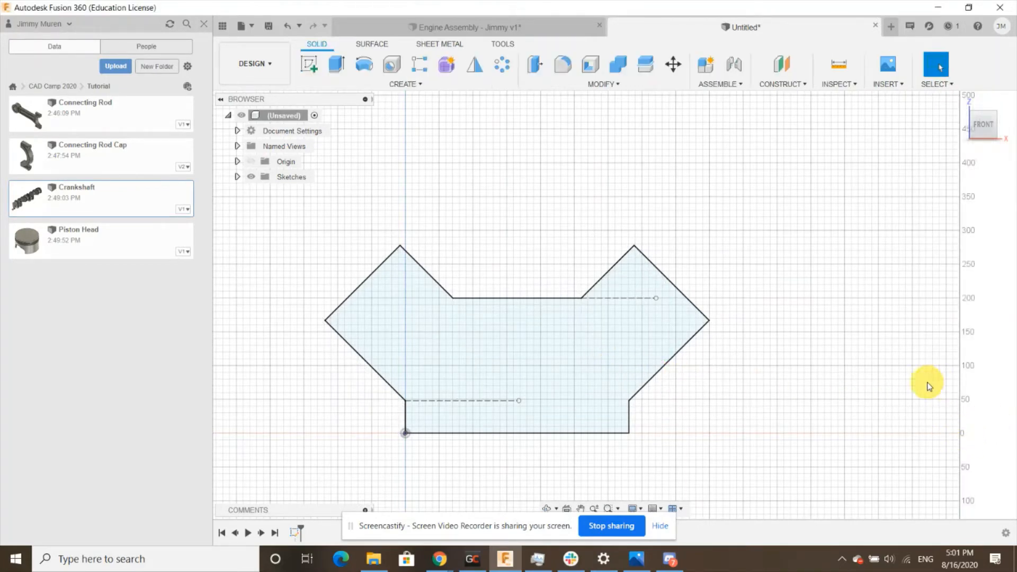
Step: Extrude the closed profile 595 mm to one side as a new body
left_click(961, 103)
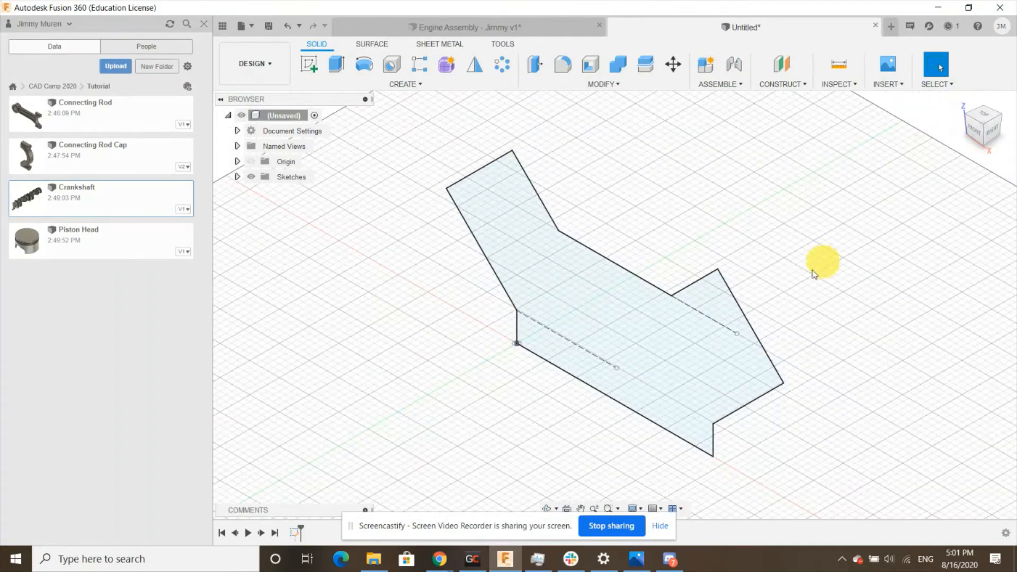
left_click(341, 63)
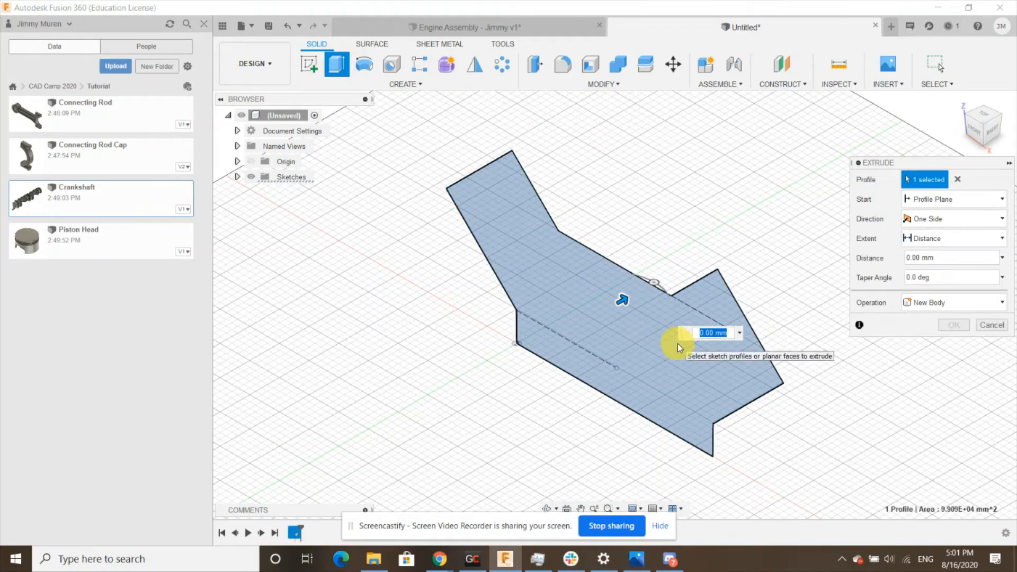
type("595")
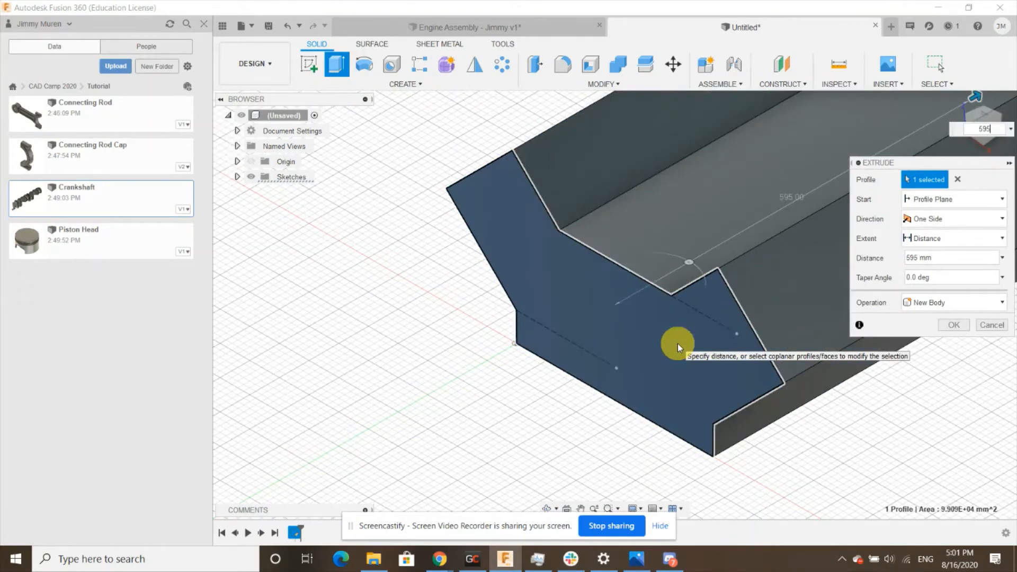
scroll(608, 364, "down", 5)
scroll(741, 291, "up", 3)
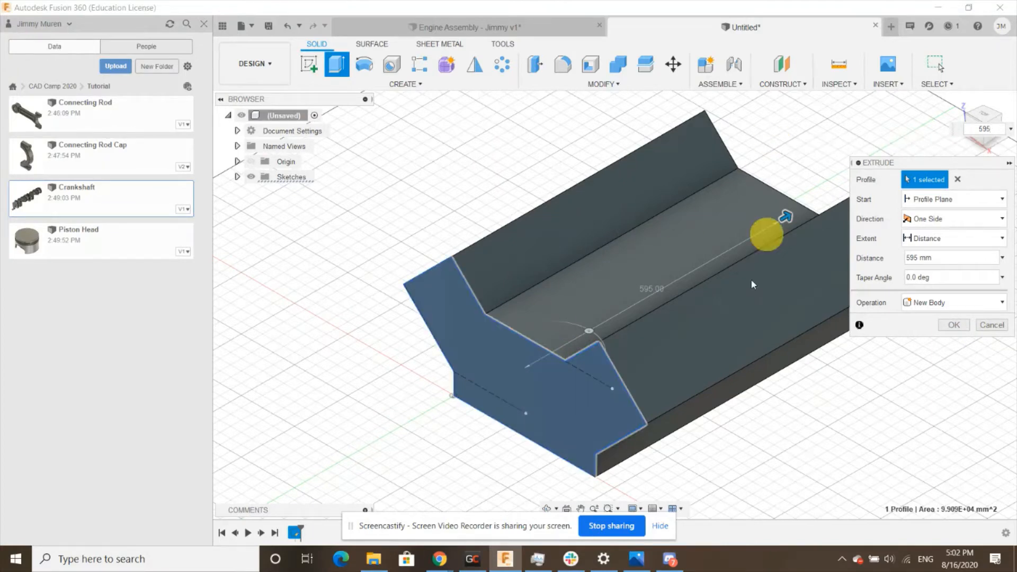
left_click(957, 324)
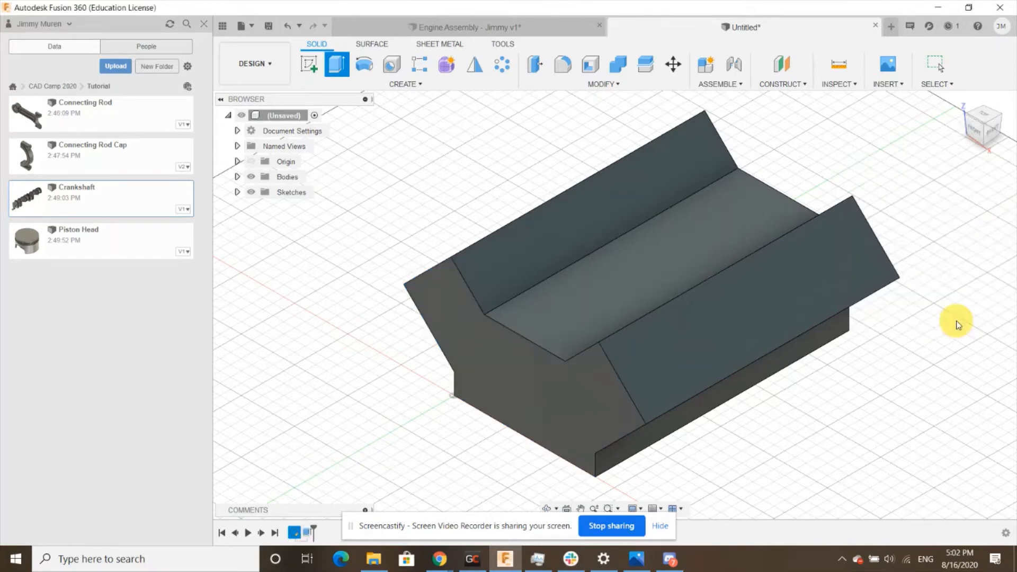
scroll(740, 333, "down", 3)
scroll(806, 338, "up", 3)
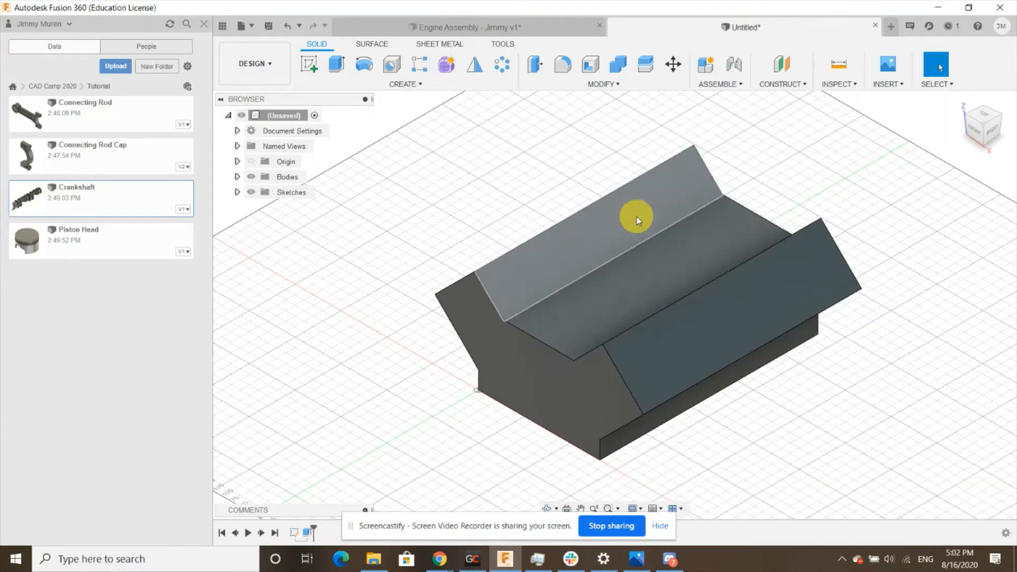
Step: Examine the transparent engine block in the Engine Assembly document and return to the untitled design
left_click(454, 27)
scroll(787, 343, "down", 3)
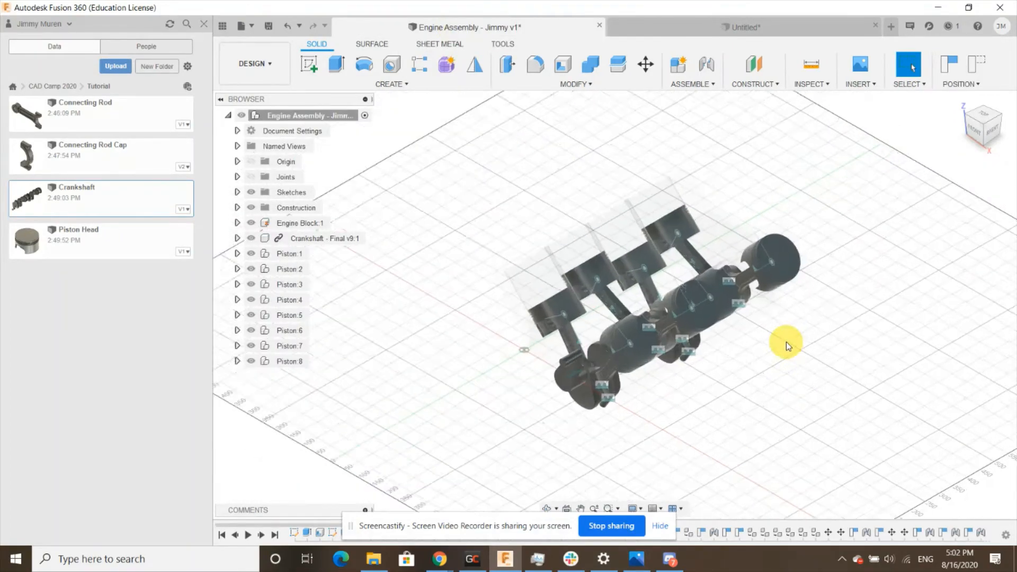
scroll(787, 343, "up", 2)
scroll(677, 312, "up", 3)
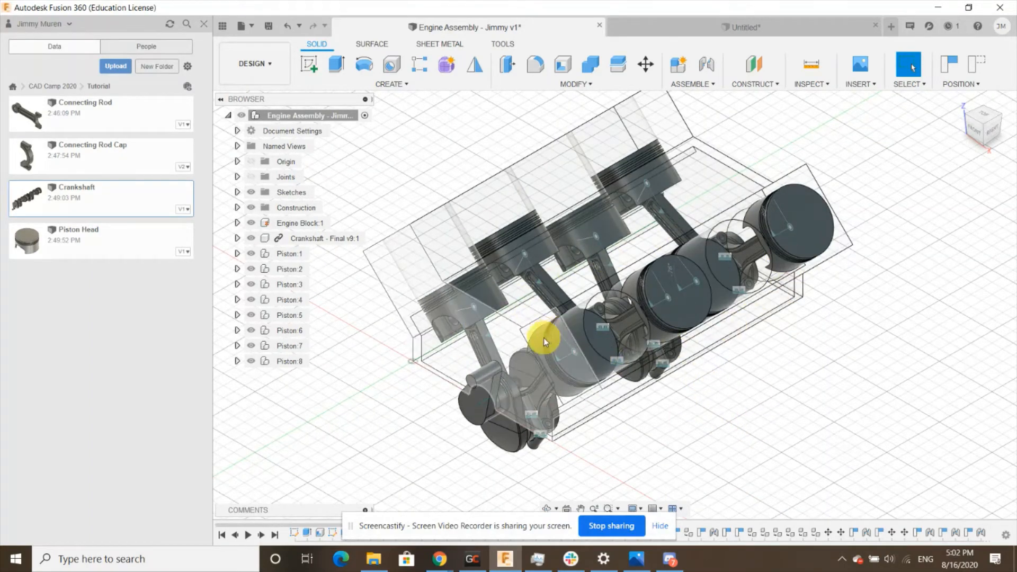
left_click(687, 28)
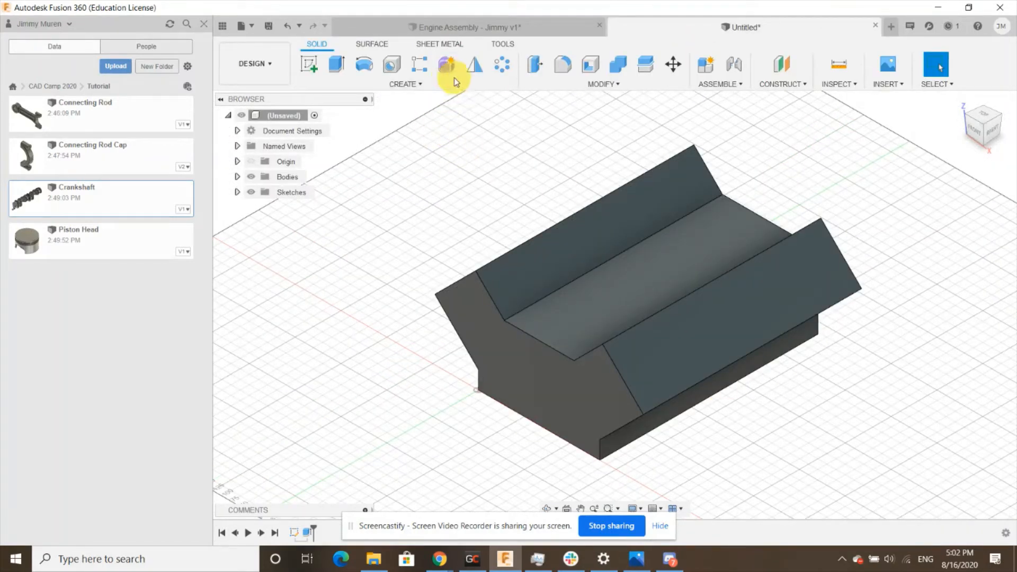
Step: Search the appearance library for polycarbonate and apply Polycarbonate (Clear) to the extruded body
left_click(566, 85)
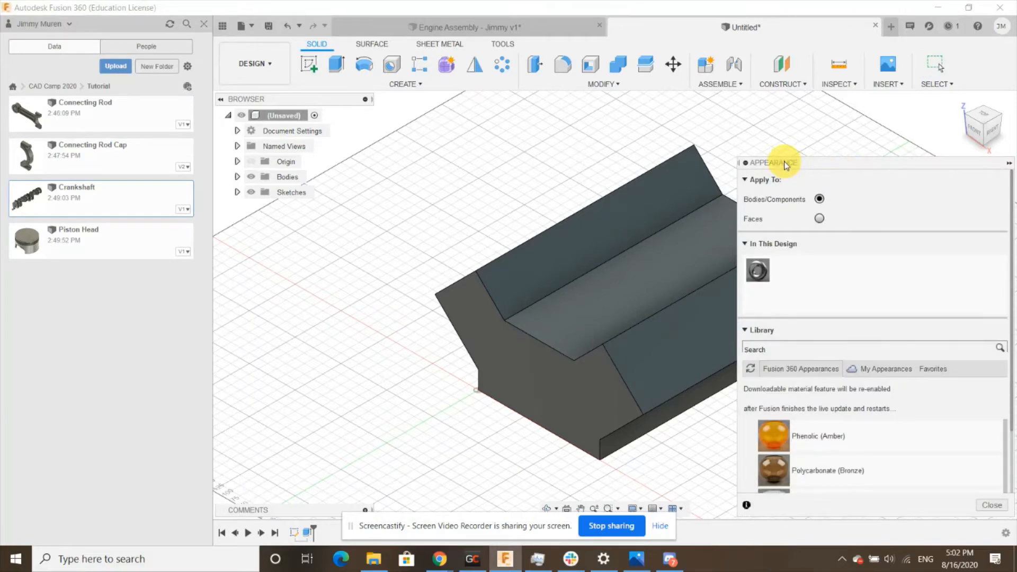
left_click(787, 350)
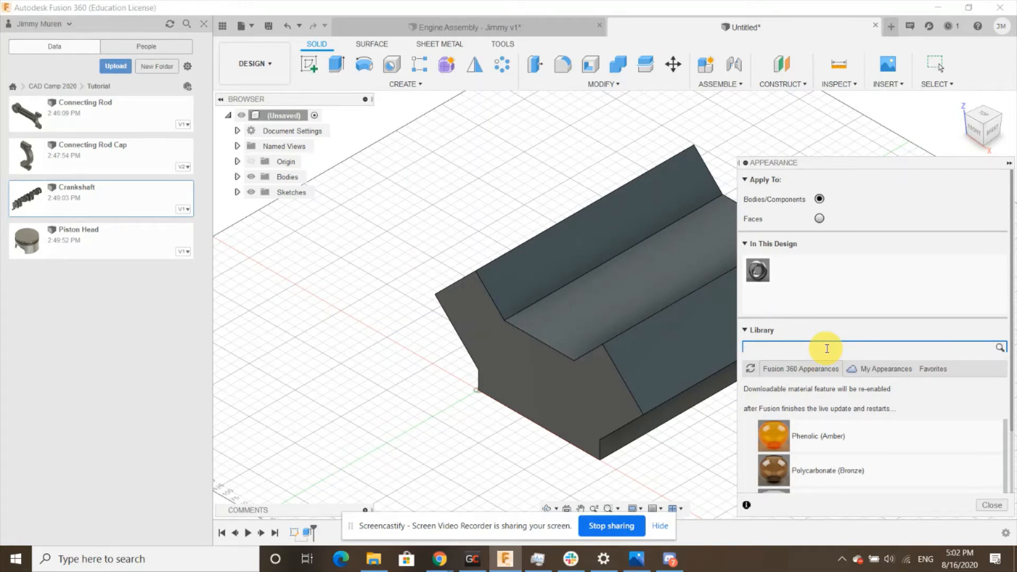
type("polyca")
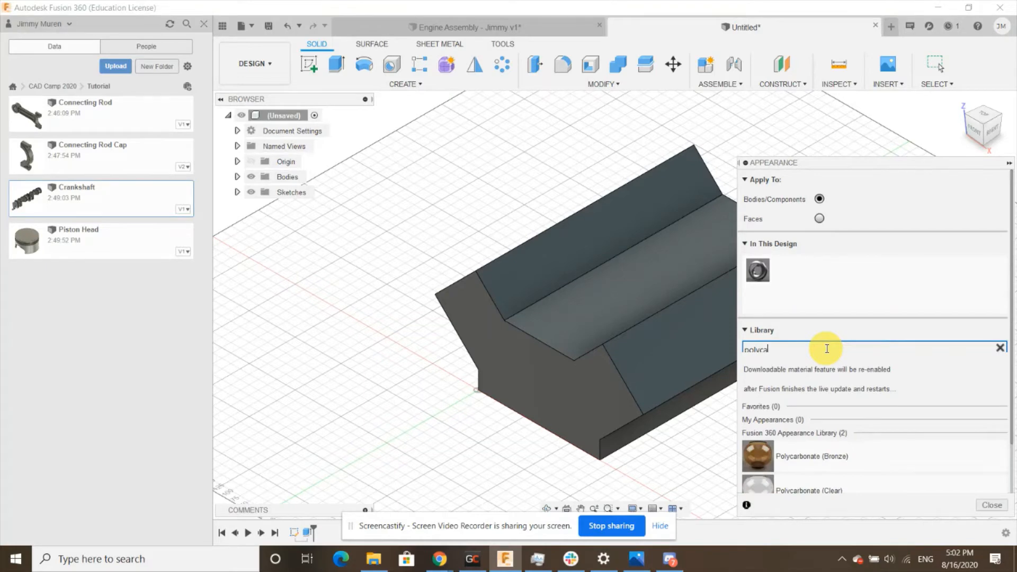
type("rbonate")
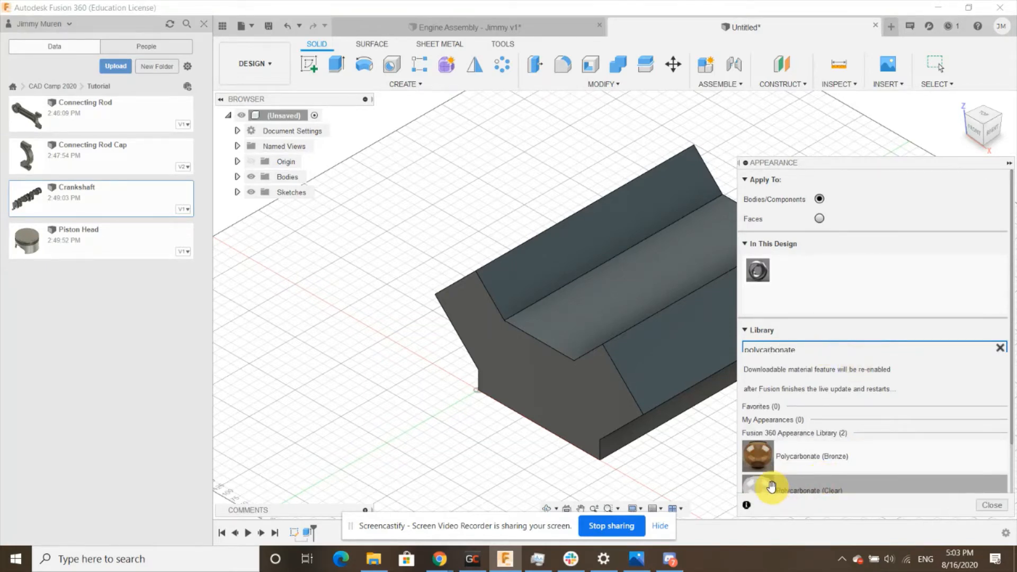
left_click_drag(770, 486, 589, 301)
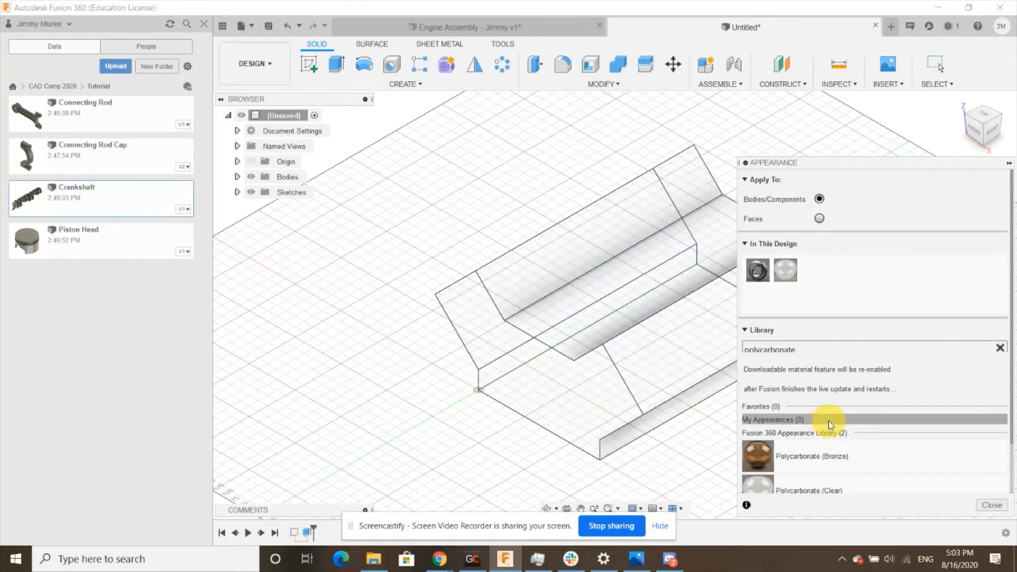
middle_click_drag(466, 329, 657, 327, "shift")
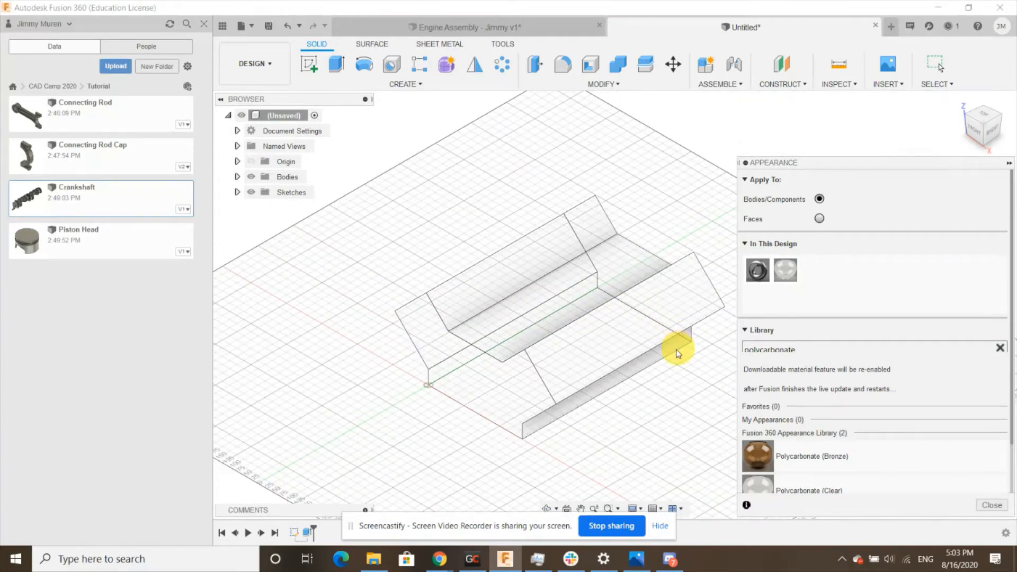
left_click(981, 508)
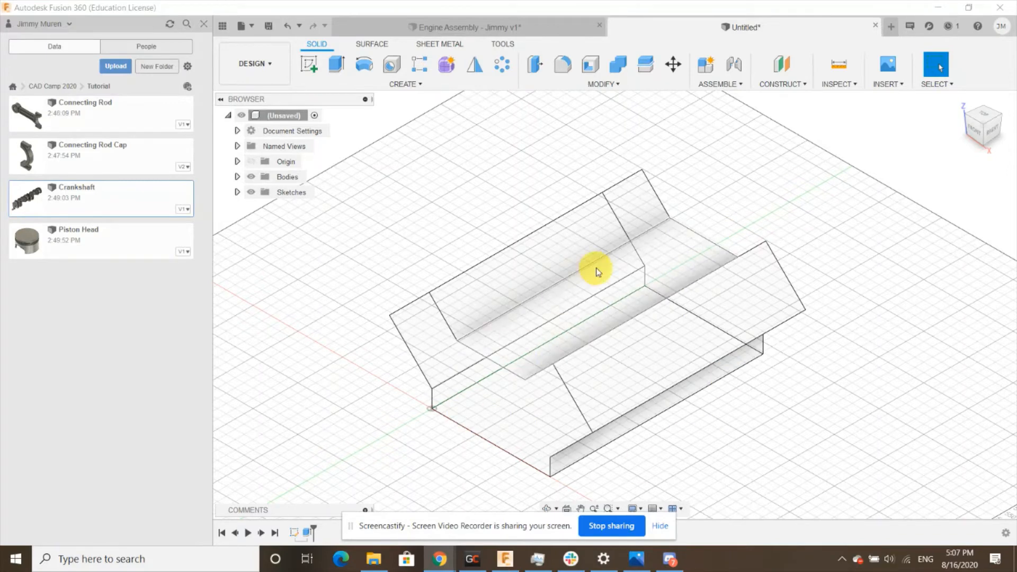
Step: Shell the block inward with a 10 mm wall thickness, leaving its bottom face open
left_click(596, 60)
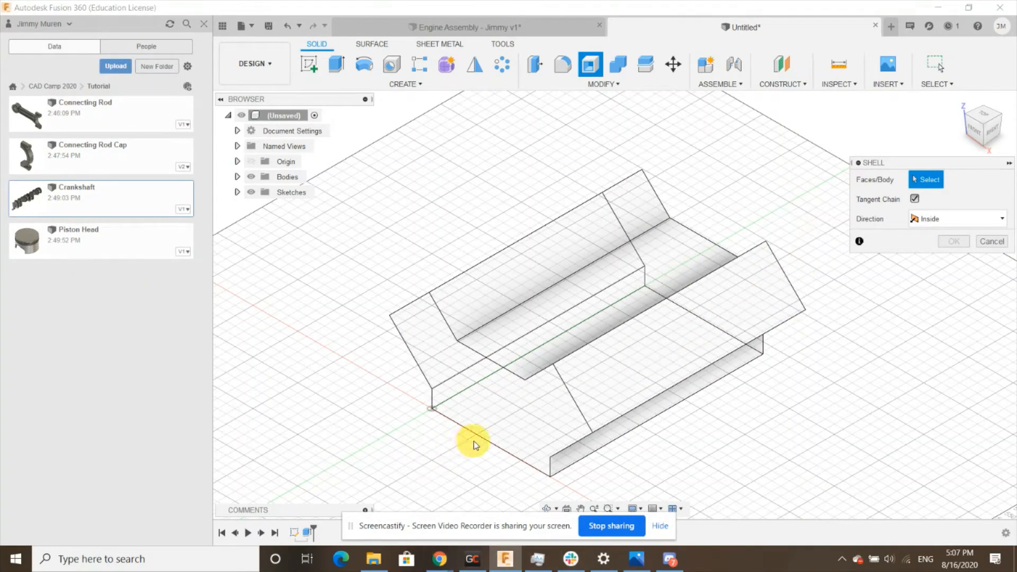
middle_click_drag(473, 441, 538, 386, "shift")
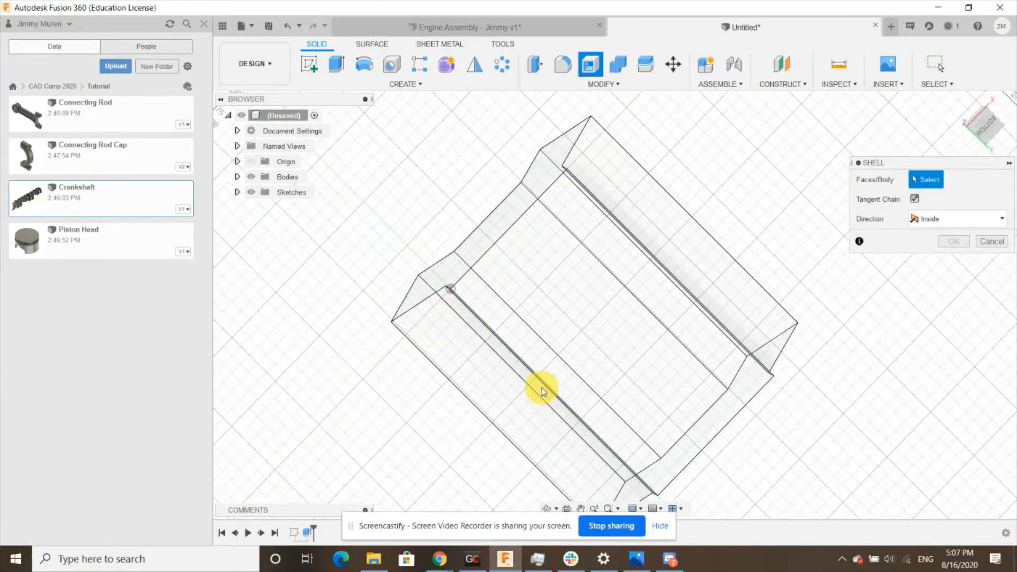
left_click(566, 320)
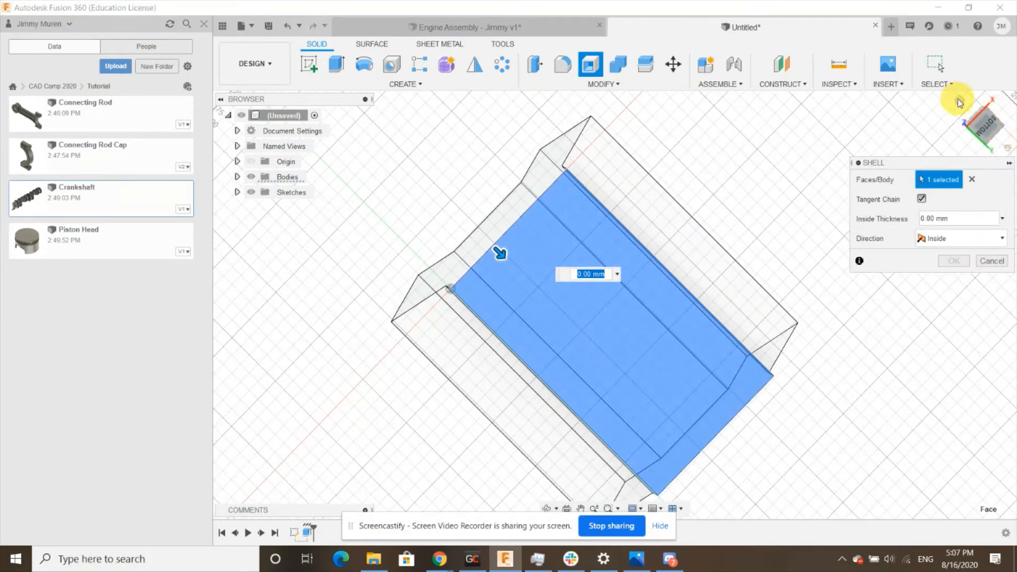
left_click(959, 101)
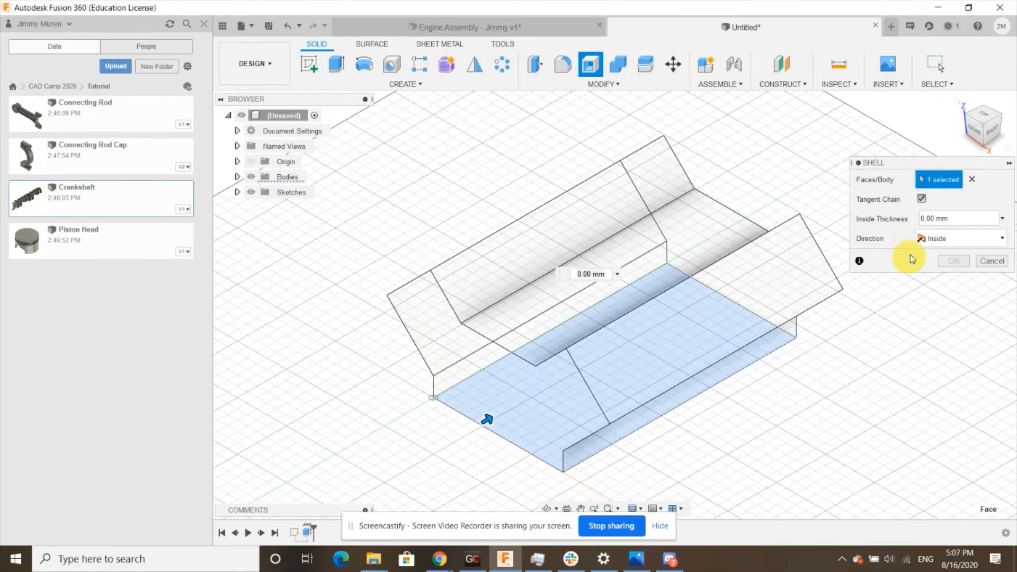
left_click(920, 219)
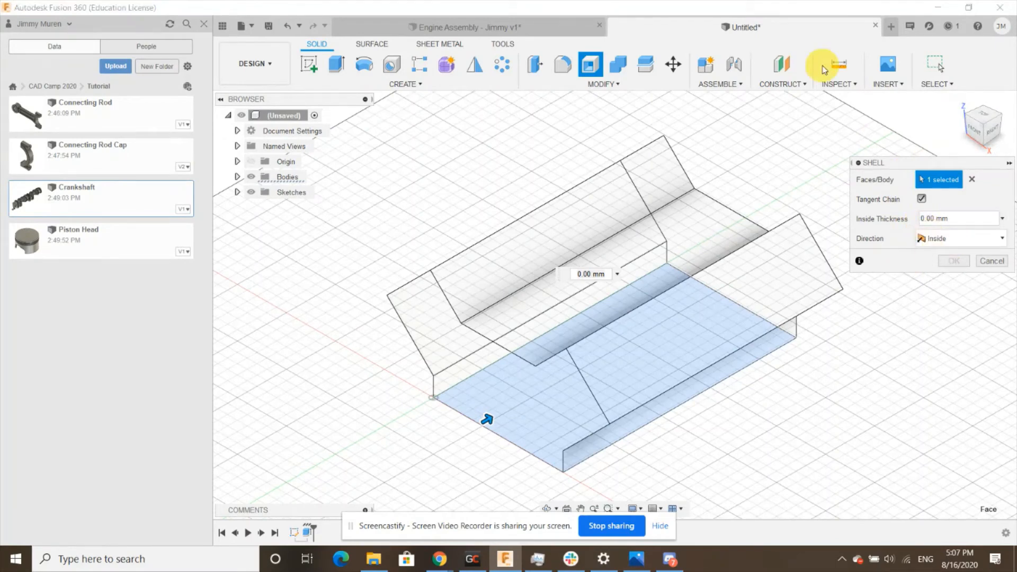
type("1")
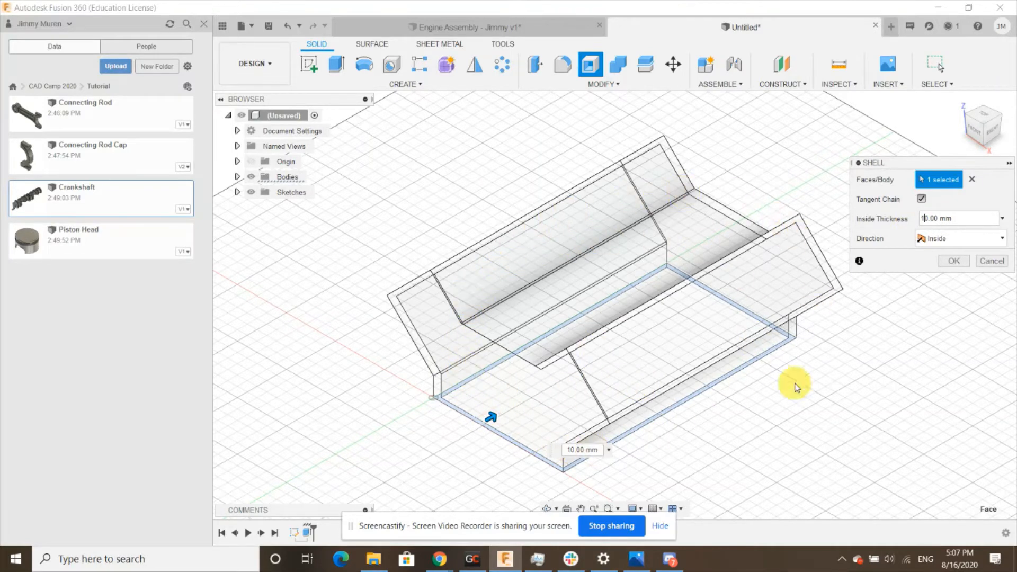
scroll(425, 311, "up", 3)
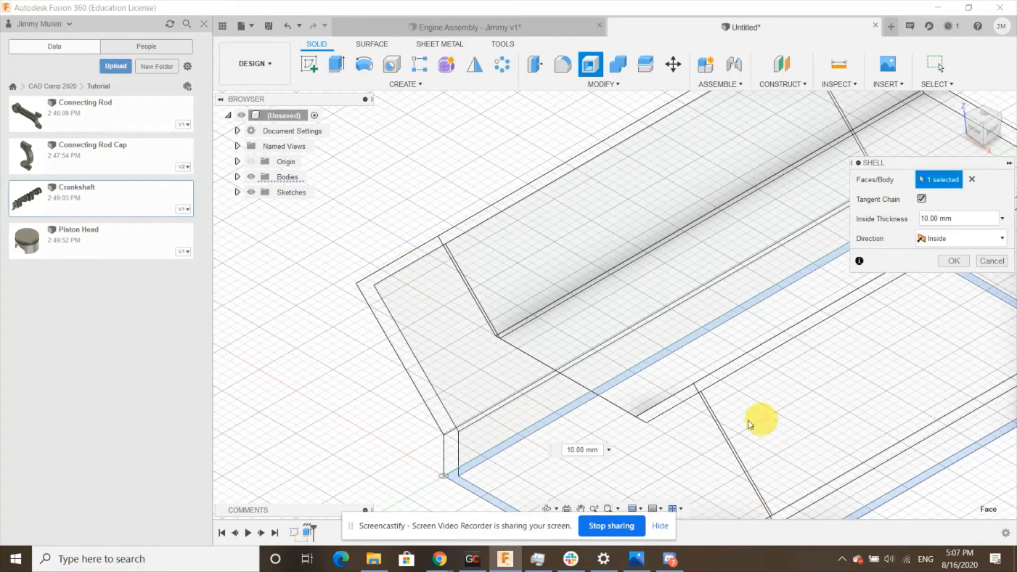
scroll(454, 324, "down", 3)
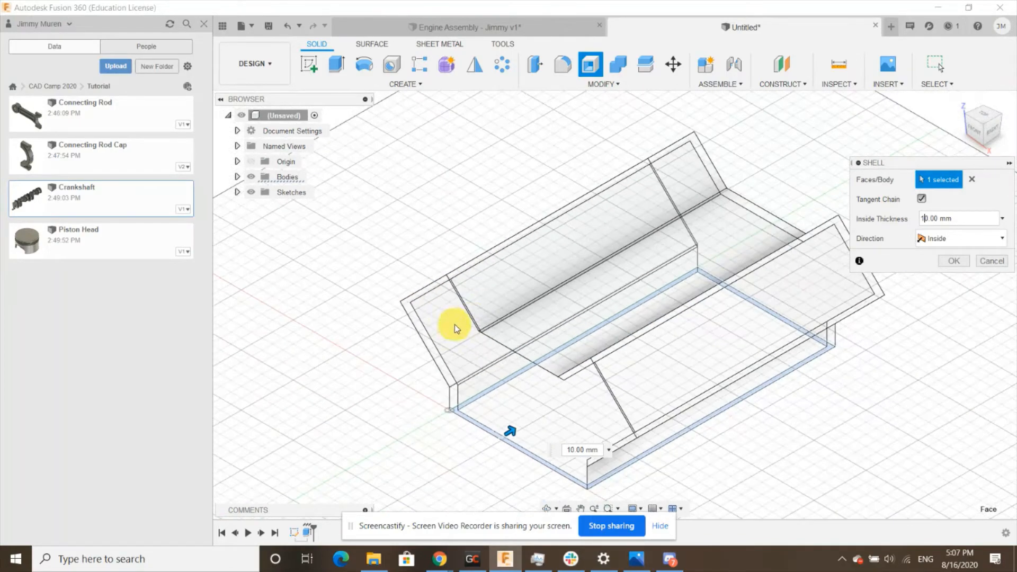
left_click(956, 261)
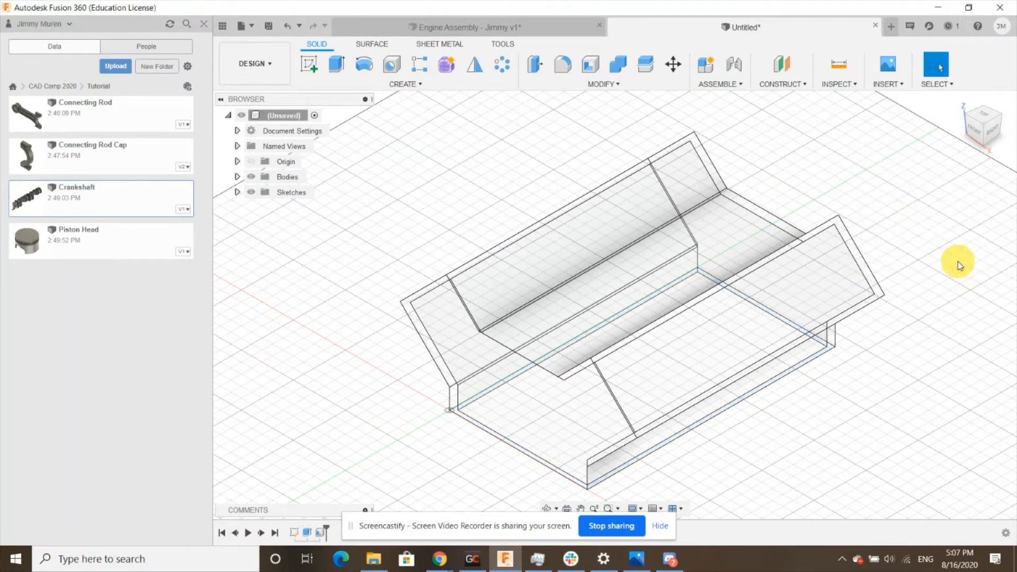
Step: Start a new sketch on the block's sloped outer bank face
left_click(814, 298)
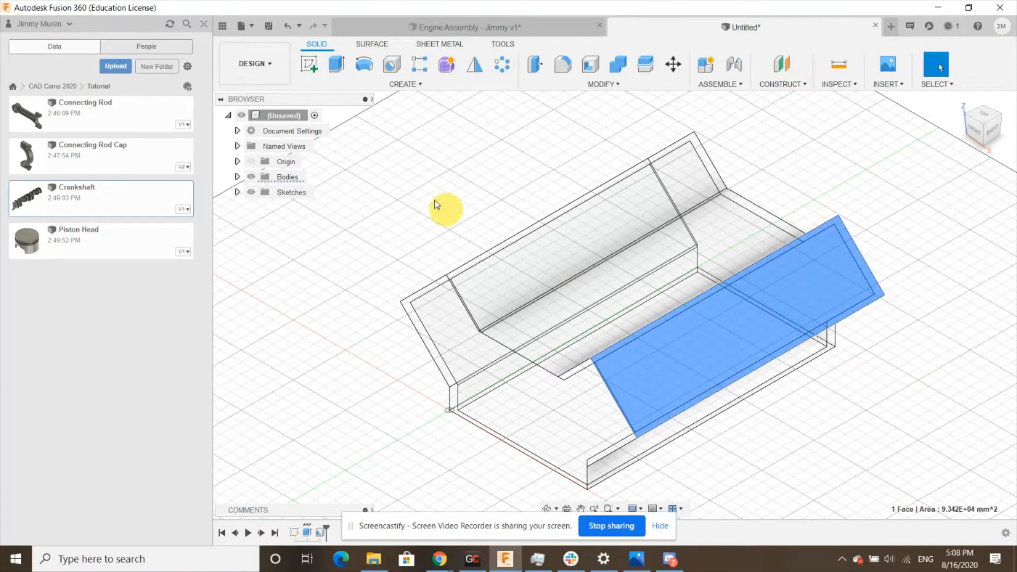
left_click(309, 66)
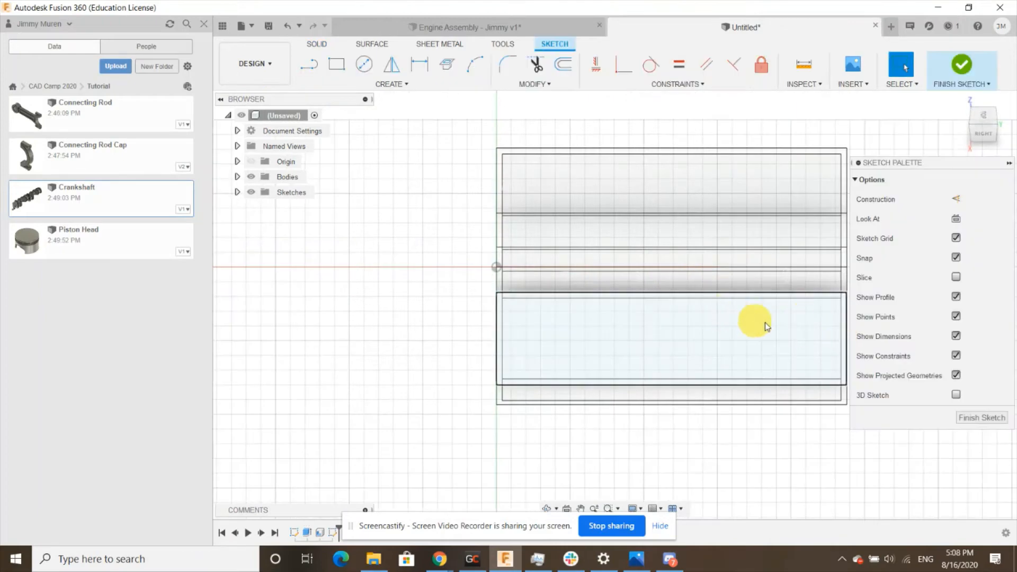
scroll(568, 302, "down", 3)
scroll(730, 310, "up", 4)
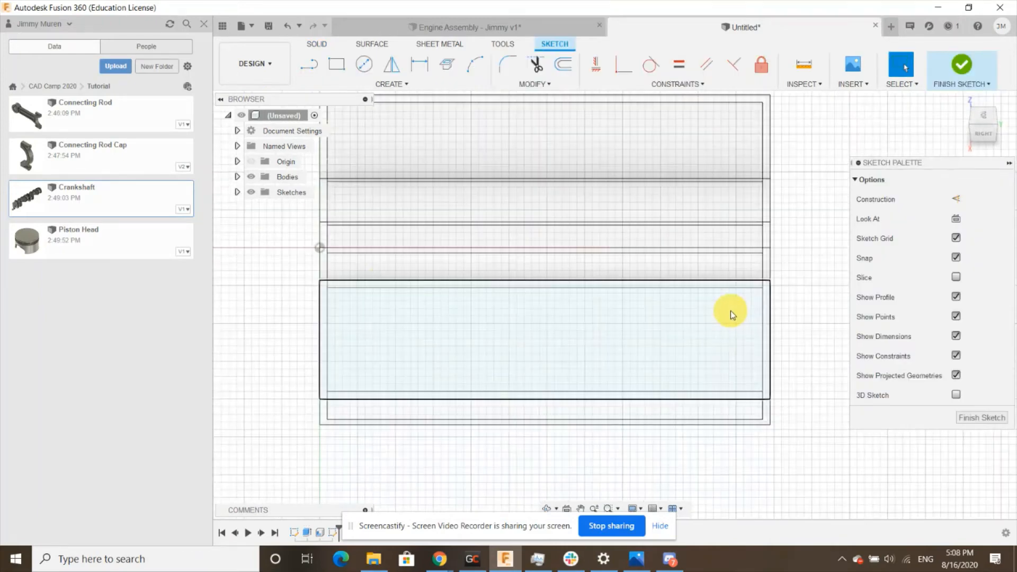
Step: Draw a 130 mm diameter circle centred across the face's width, near the end closest to the origin
left_click(367, 65)
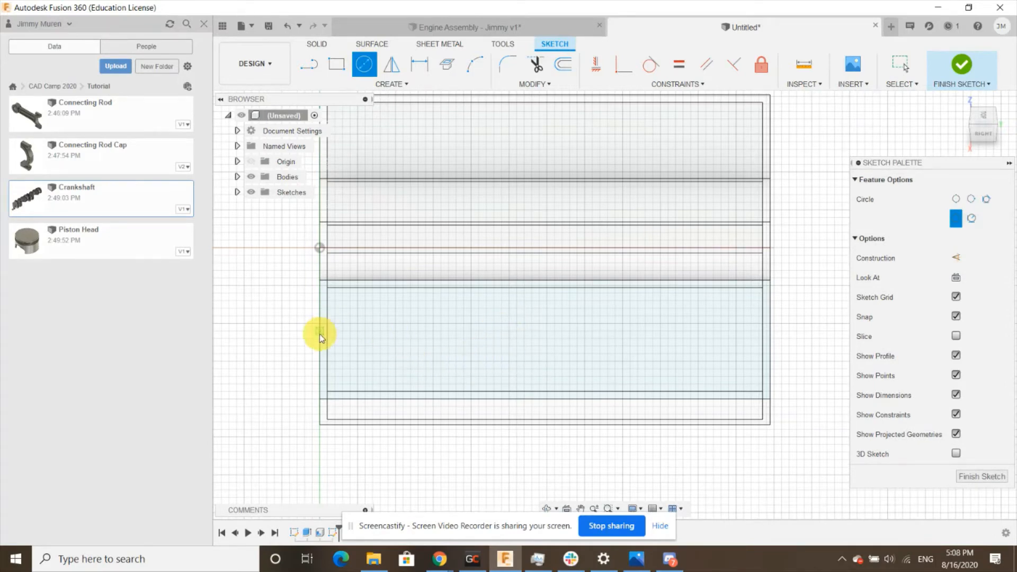
scroll(319, 334, "up", 3)
scroll(319, 333, "up", 1)
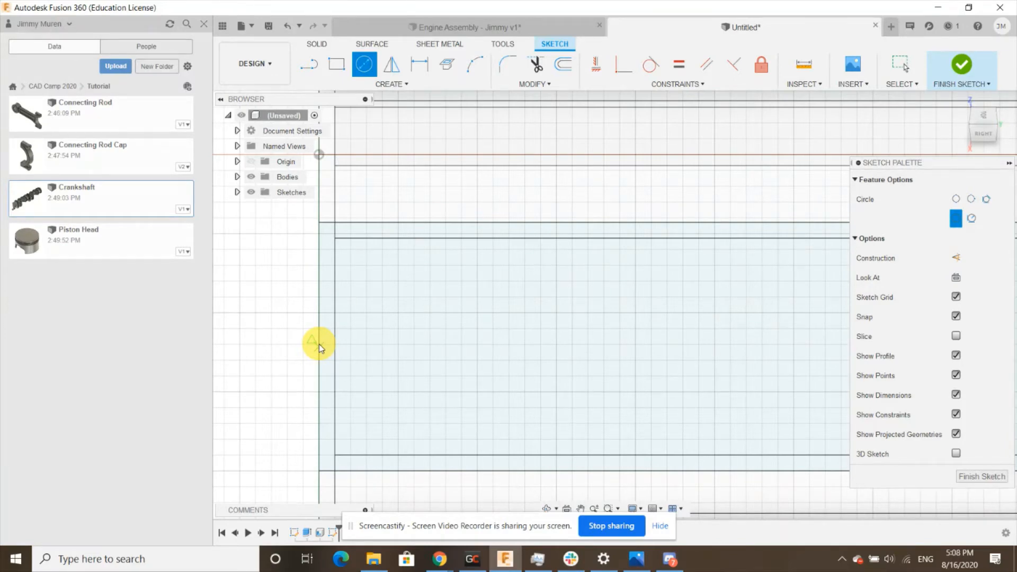
left_click(388, 346)
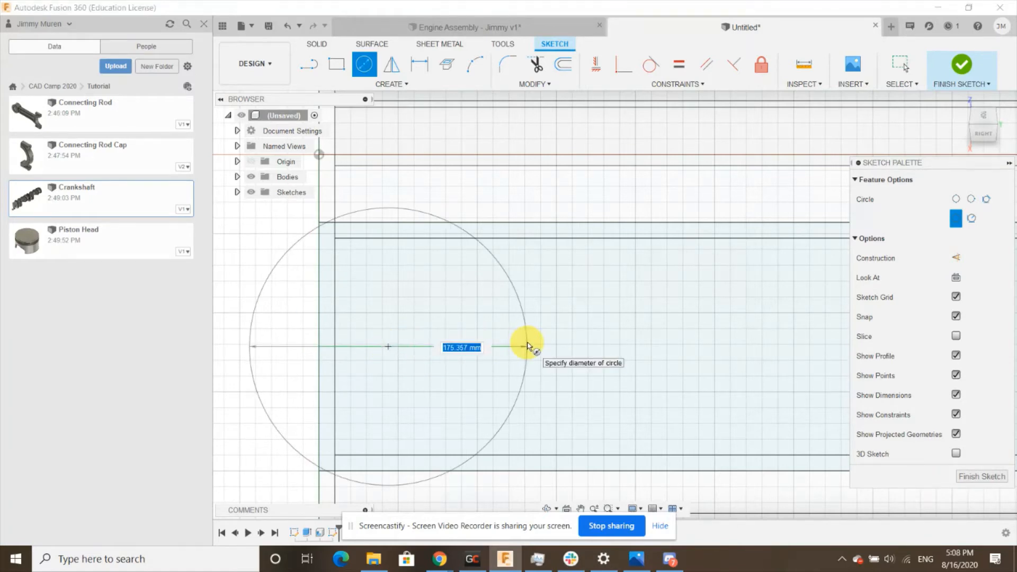
type("130")
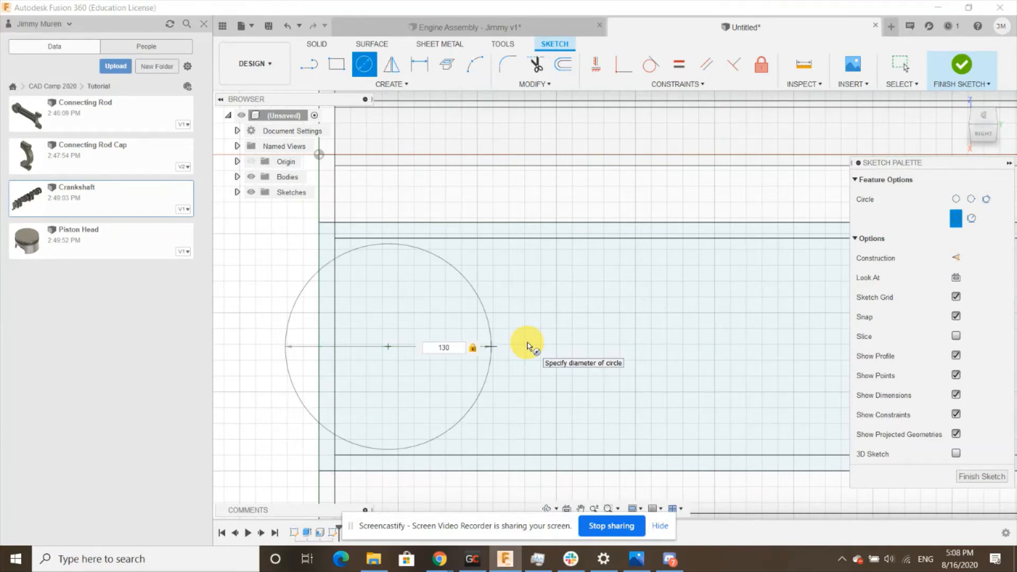
key("Return")
key("Escape")
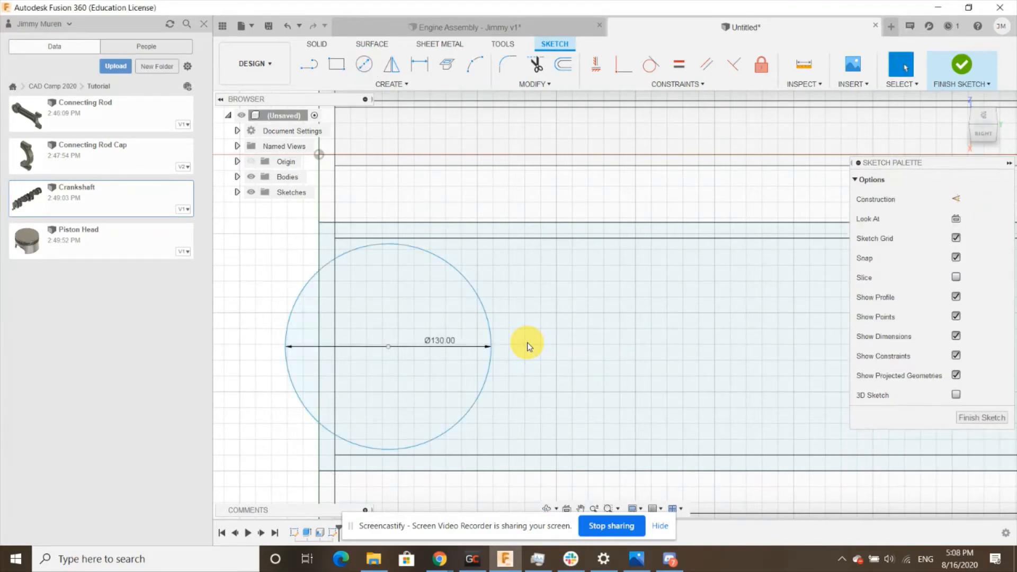
Step: Draw a second 130 mm diameter circle level with the first, leaving a gap between them
scroll(278, 390, "down", 3)
scroll(357, 377, "down", 3)
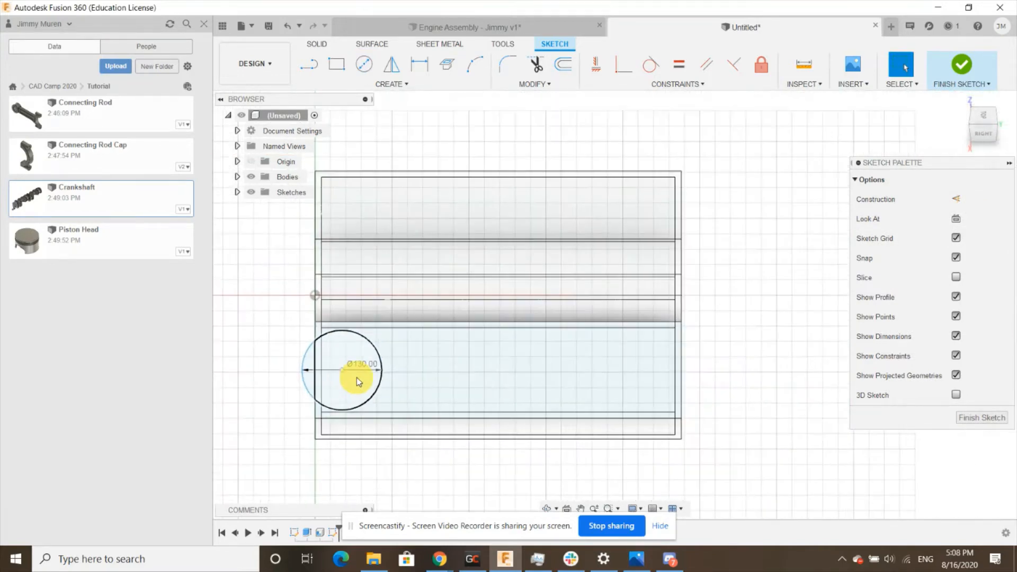
scroll(354, 366, "up", 5)
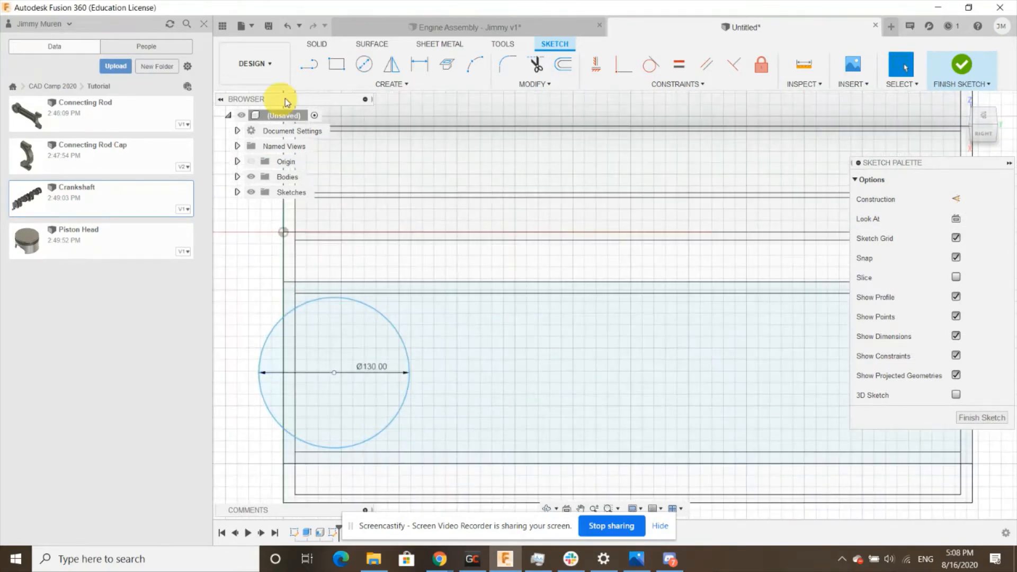
left_click(364, 65)
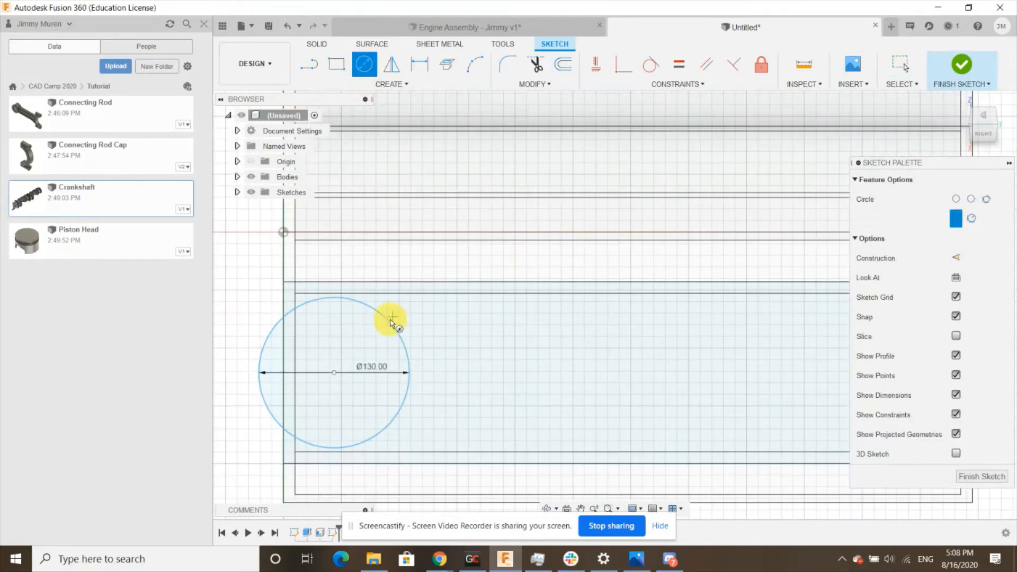
left_click(522, 372)
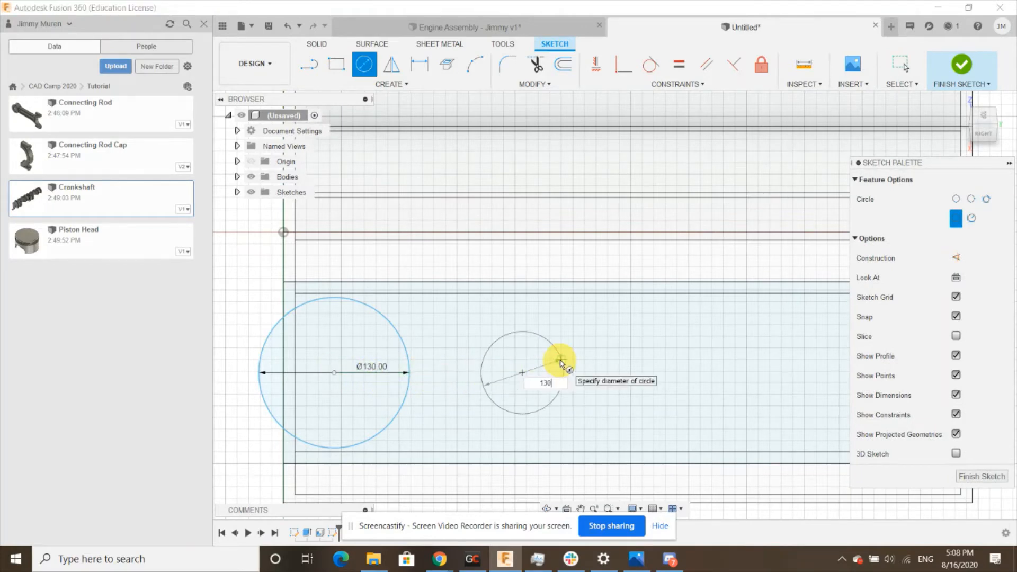
key("Return")
key("Escape")
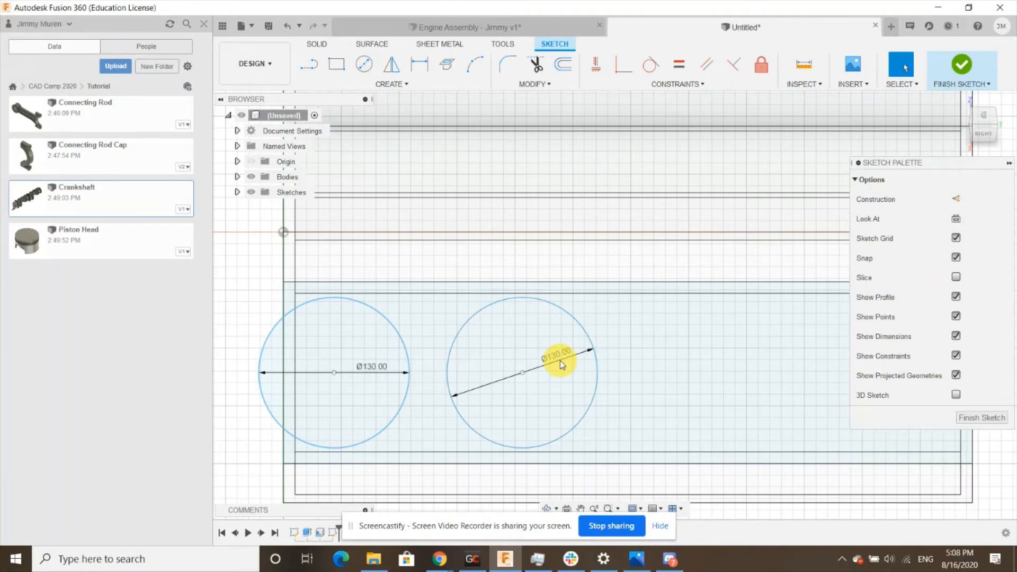
Step: Draw a third 130 mm diameter circle beside the second, with its centre on the same horizontal line
left_click(363, 64)
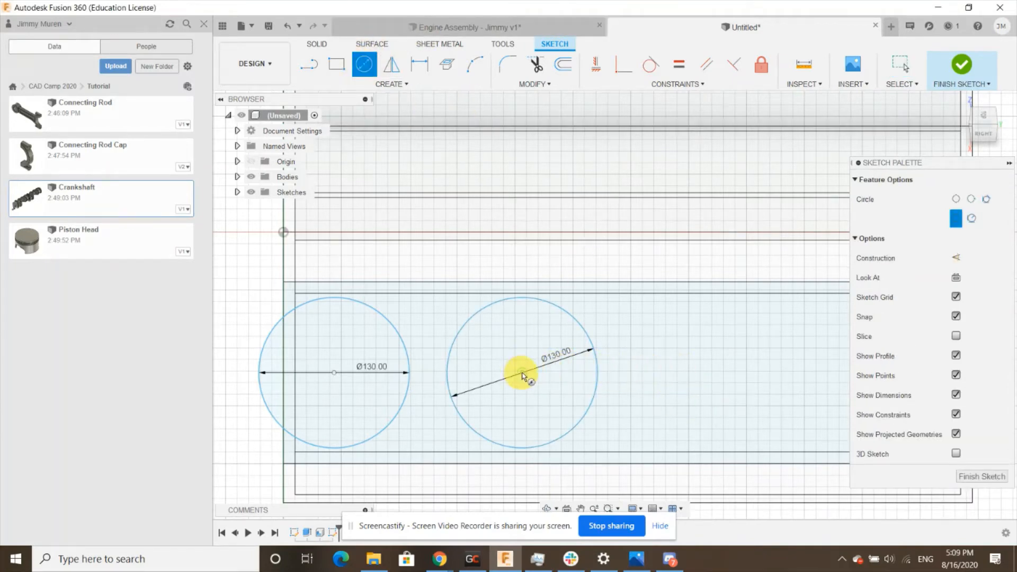
left_click(672, 373)
type("130")
key("Return")
key("Escape")
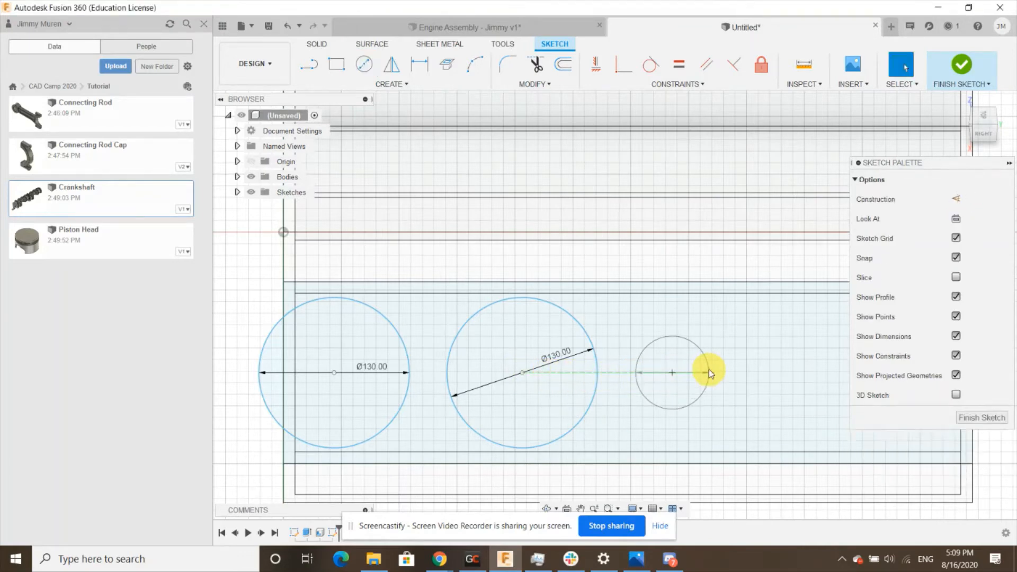
Step: Draw a fourth 130 mm diameter circle in line with the others, near the face's far end
left_click(364, 74)
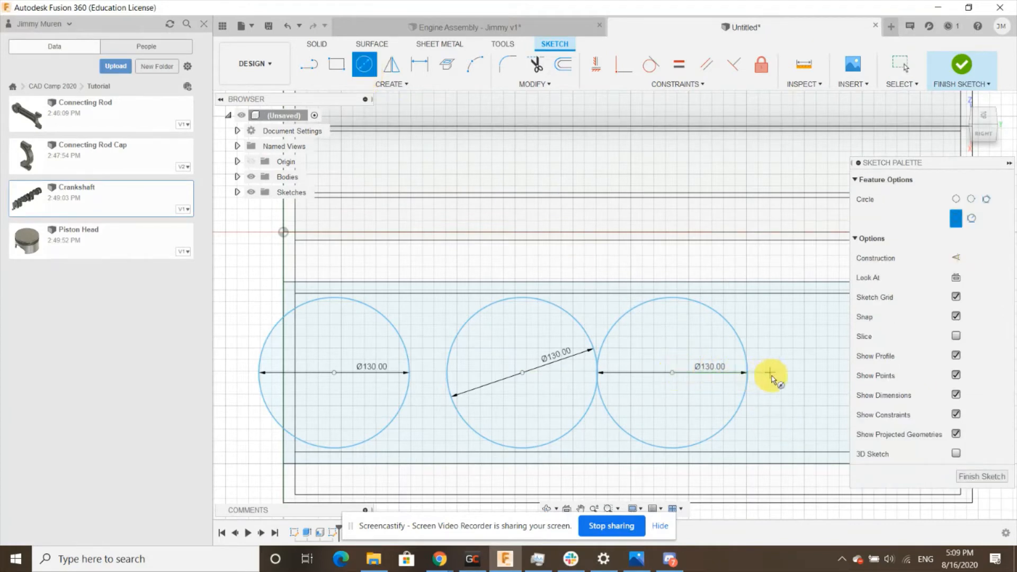
left_click(832, 366)
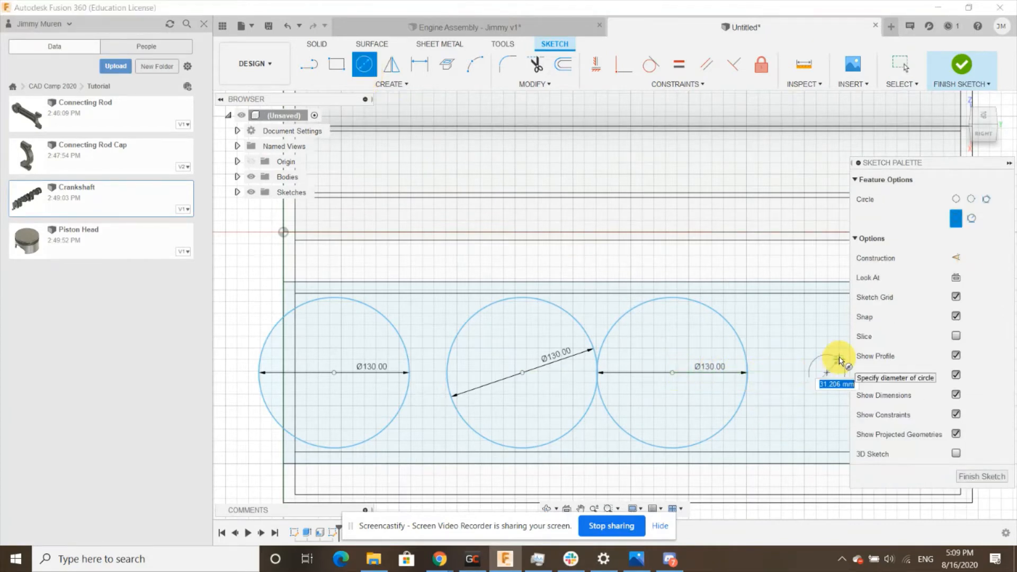
key("Tab")
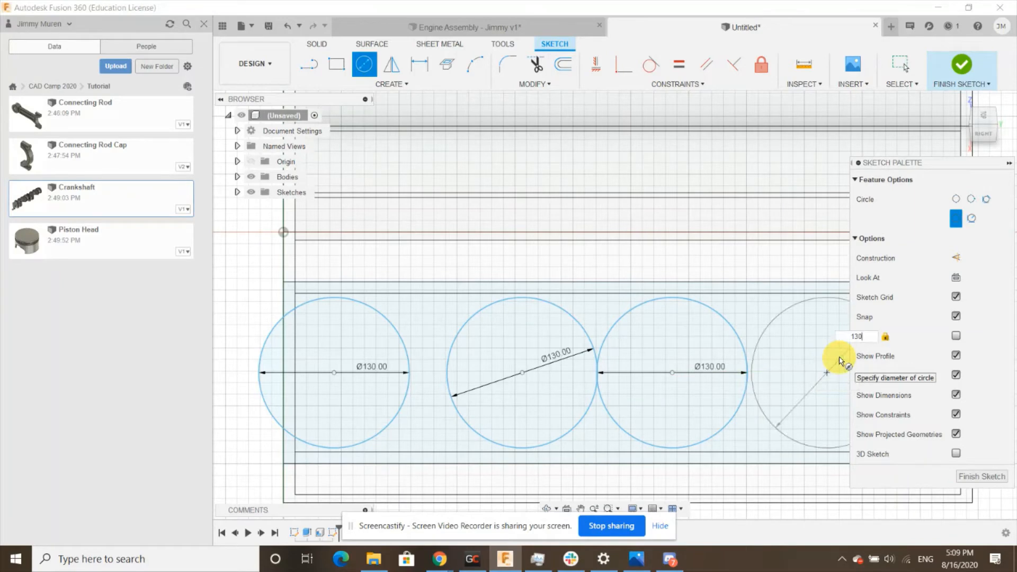
key("Return")
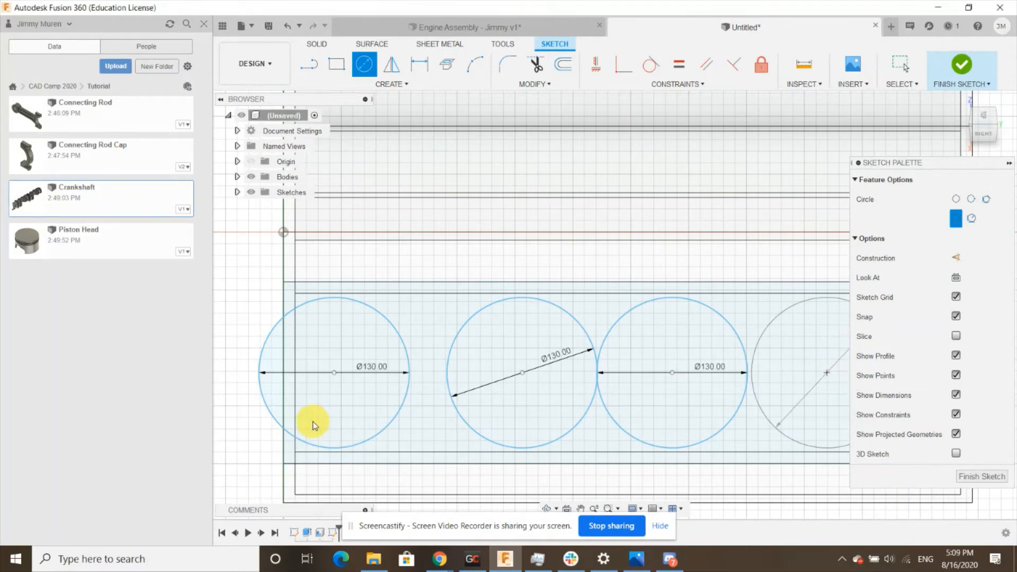
key("Escape")
scroll(513, 342, "down", 5)
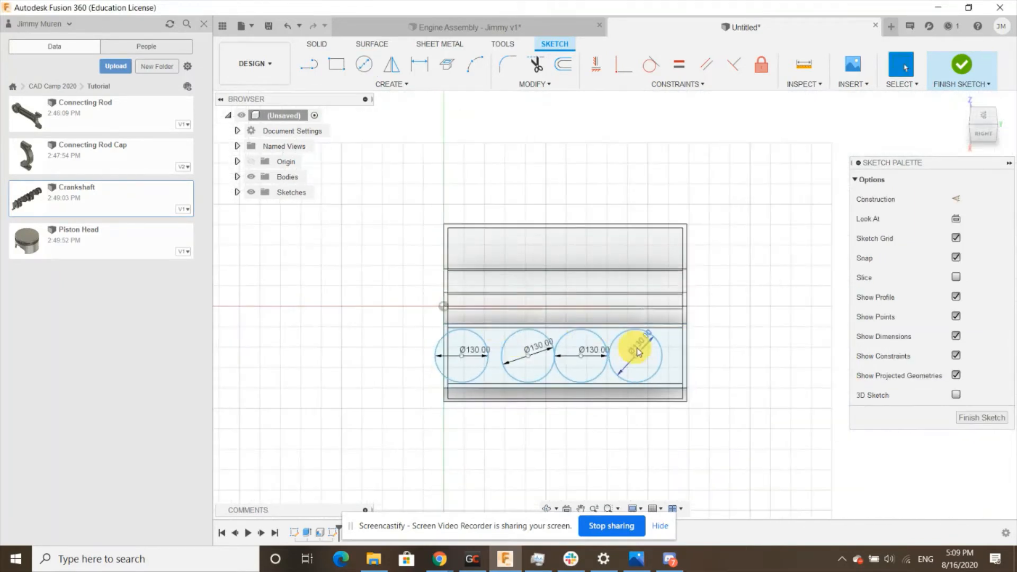
scroll(635, 350, "up", 3)
scroll(708, 358, "down", 2)
scroll(552, 334, "up", 2)
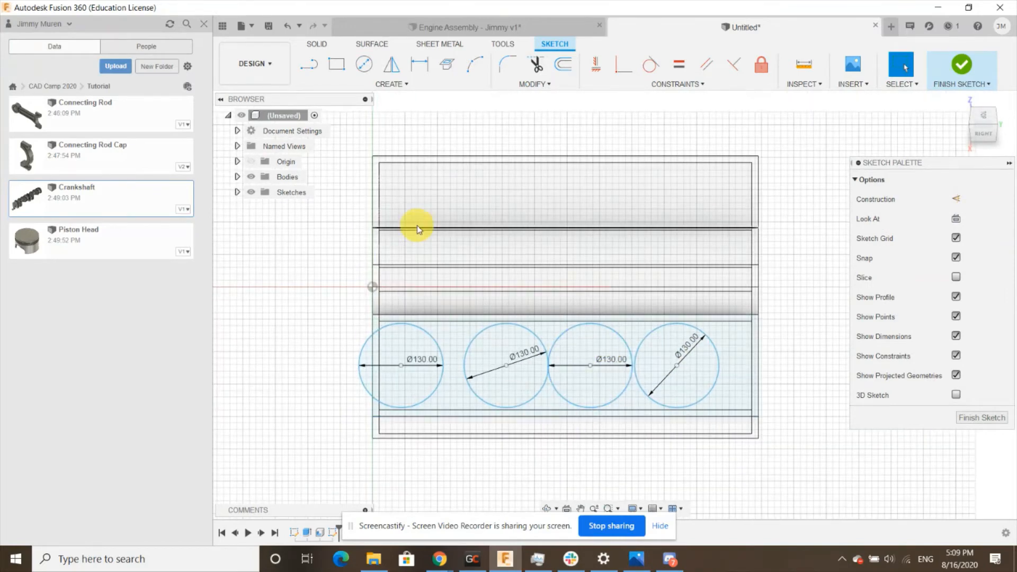
Step: Dimension the fourth circle's centre at 80 mm from the end edge of the face farthest from the origin
left_click(420, 65)
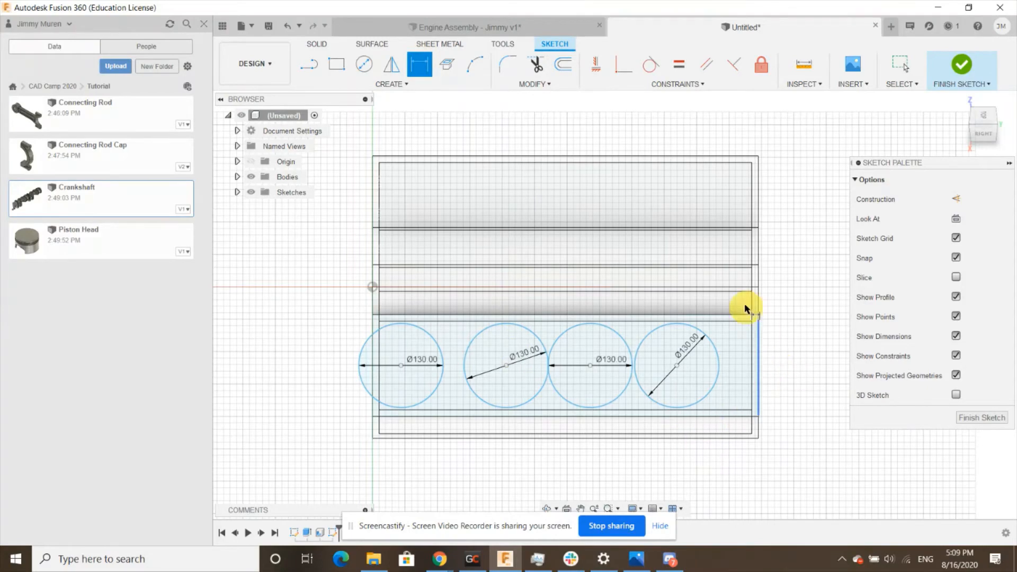
scroll(768, 312, "down", 3)
scroll(808, 325, "up", 4)
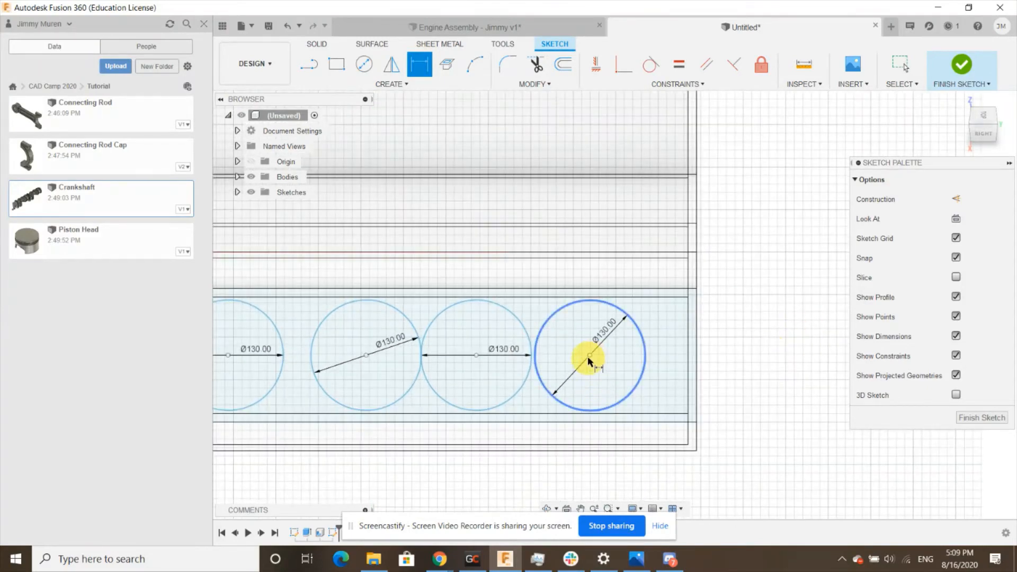
scroll(713, 352, "up", 2)
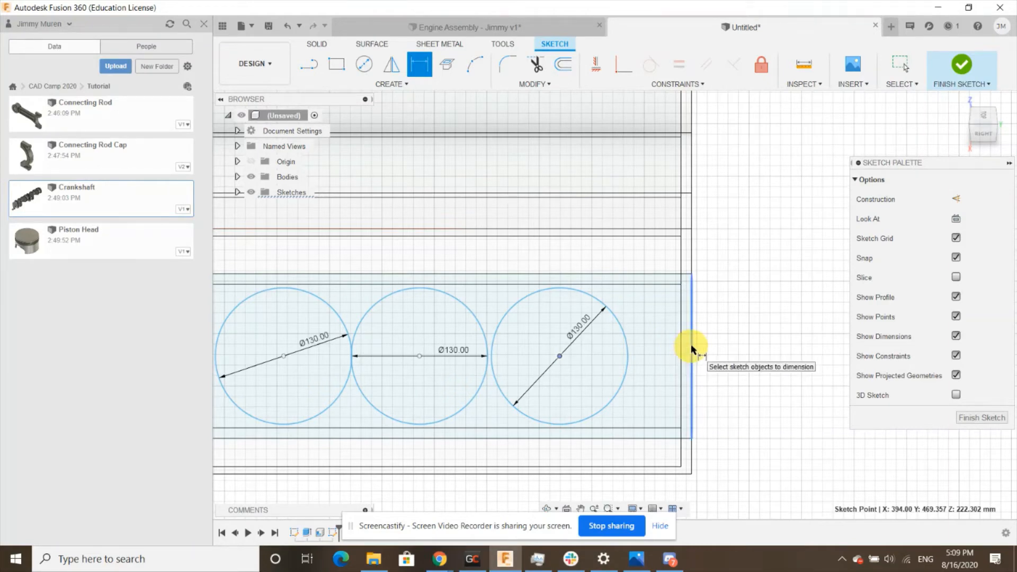
left_click(691, 349)
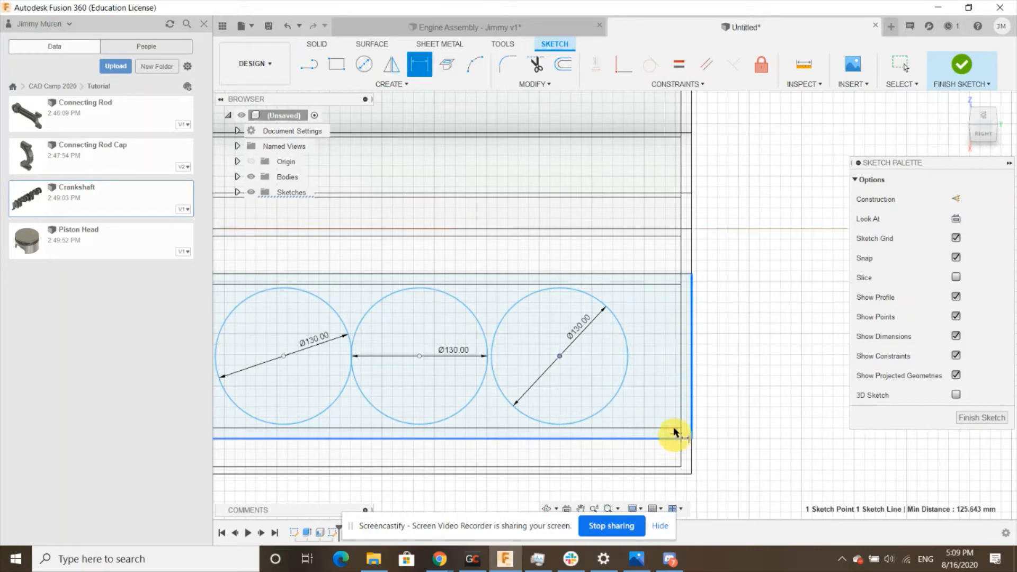
scroll(672, 439, "down", 3)
left_click(663, 476)
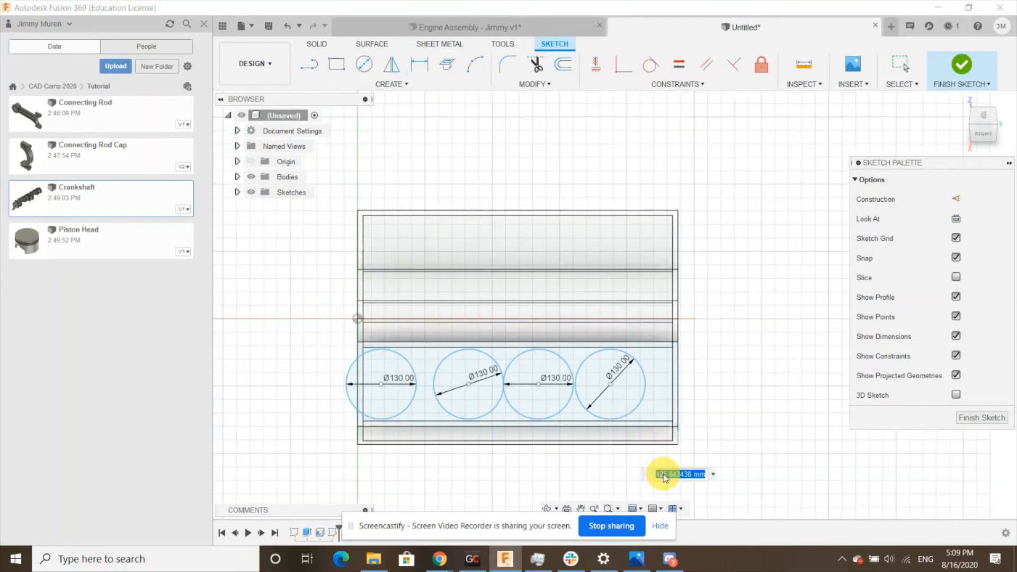
type("80")
key("Return")
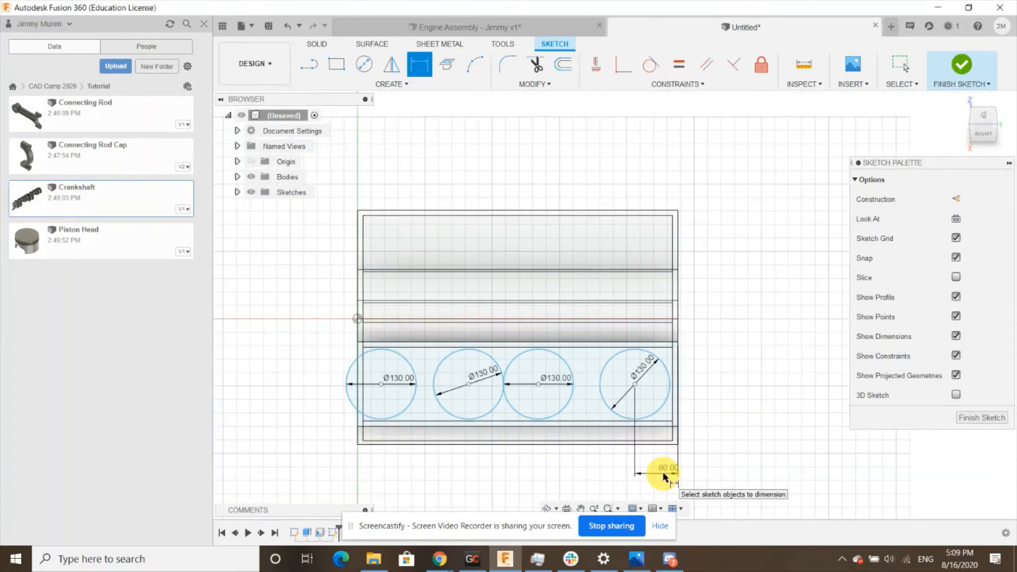
Step: Set the horizontal spacing between the centres of the third and fourth circles to 145 mm
scroll(601, 331, "down", 3)
scroll(605, 337, "up", 5)
scroll(610, 334, "down", 3)
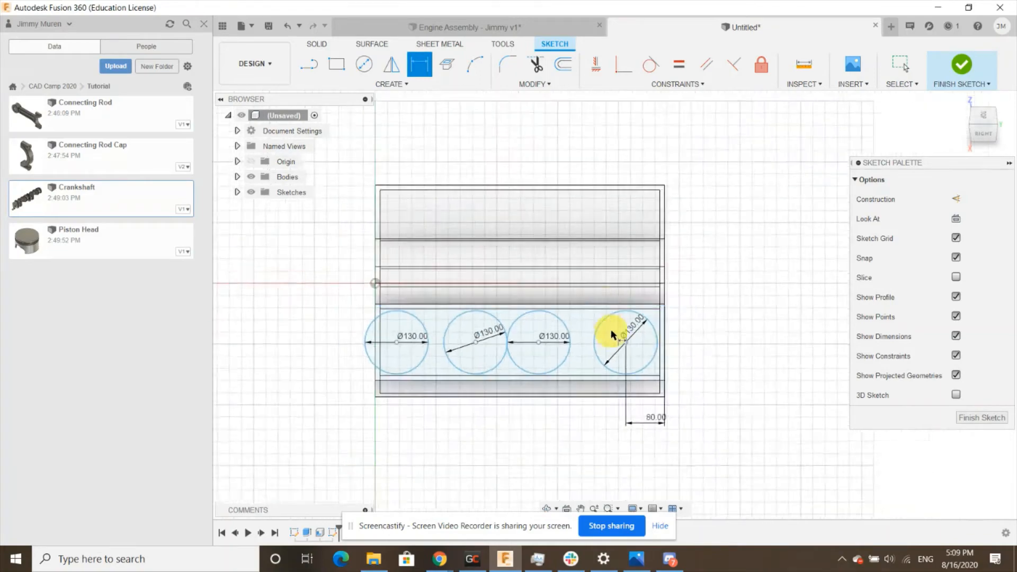
scroll(611, 335, "up", 3)
left_click(637, 350)
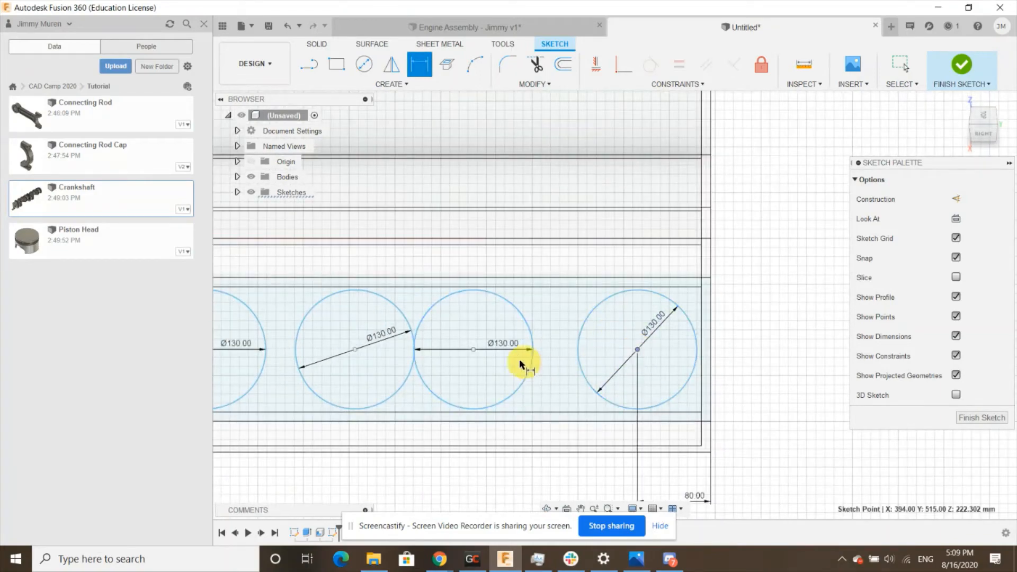
left_click(473, 349)
scroll(551, 386, "down", 3)
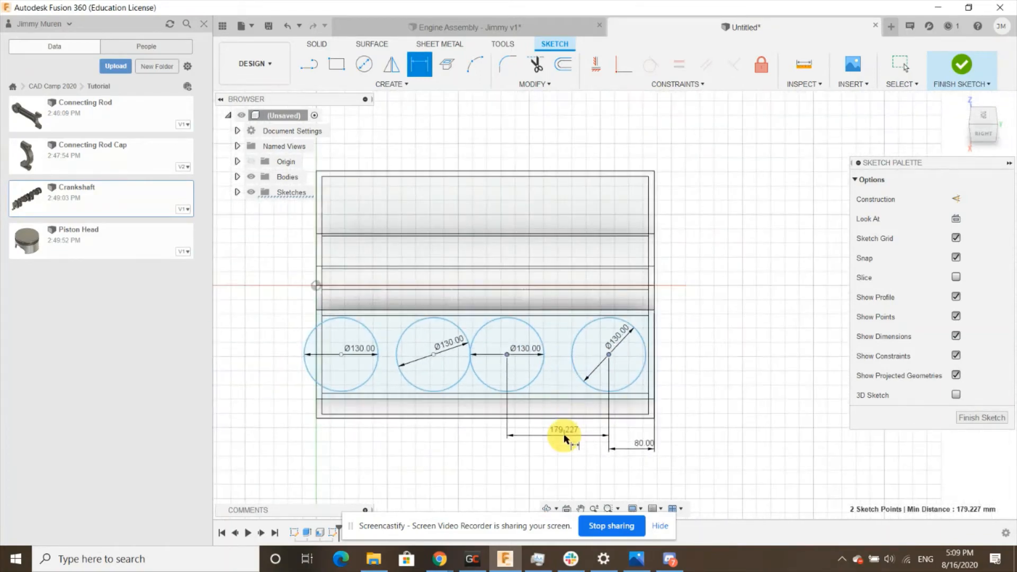
left_click(564, 435)
type("145")
key("Return")
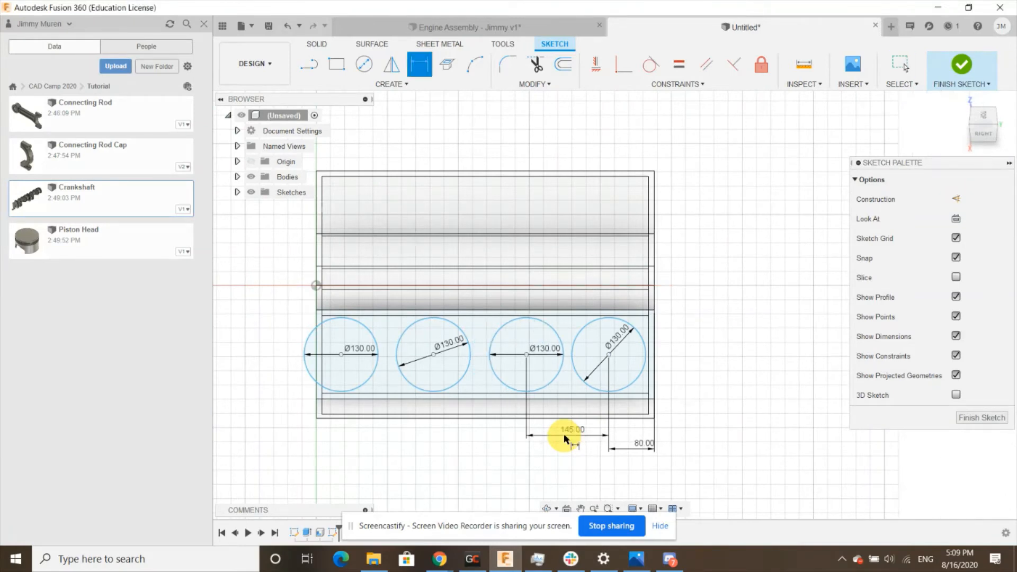
Step: Dimension the centre distance between the second and third circles at 145 mm
left_click(525, 355)
left_click(433, 355)
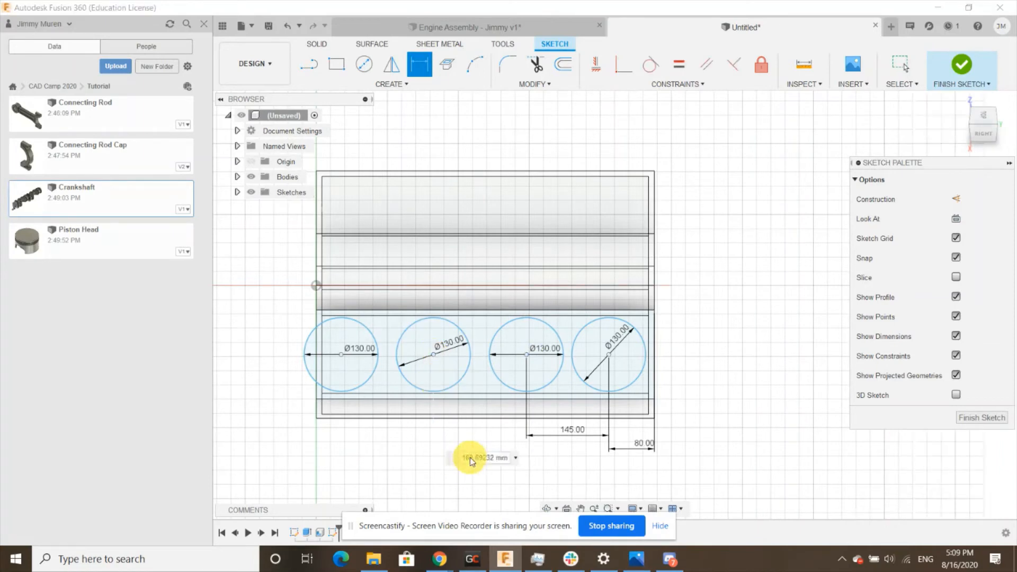
left_click(471, 460)
type("145")
key("Return")
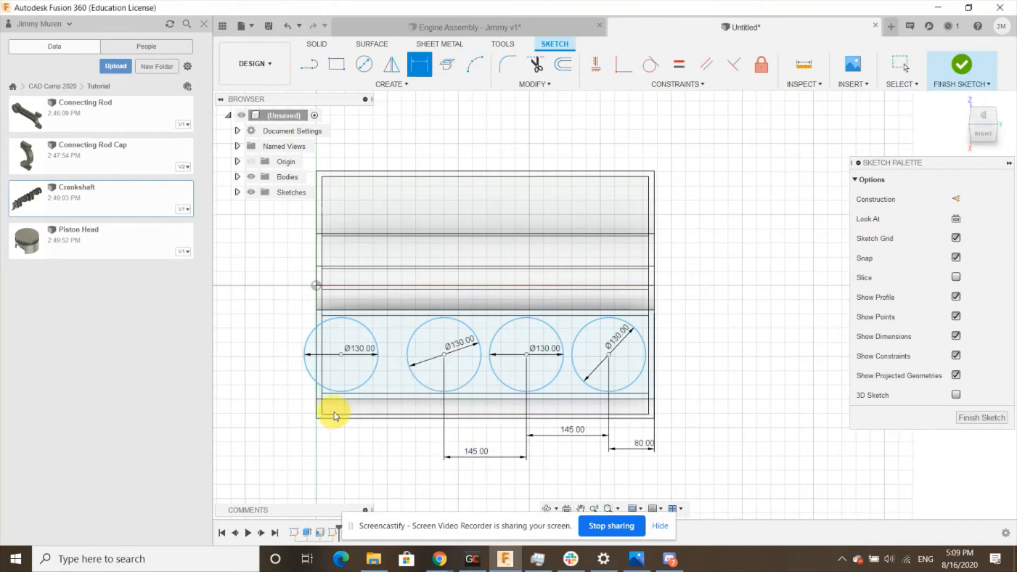
Step: Dimension the first circle's centre at 145 mm from the centre of the second circle
left_click(444, 356)
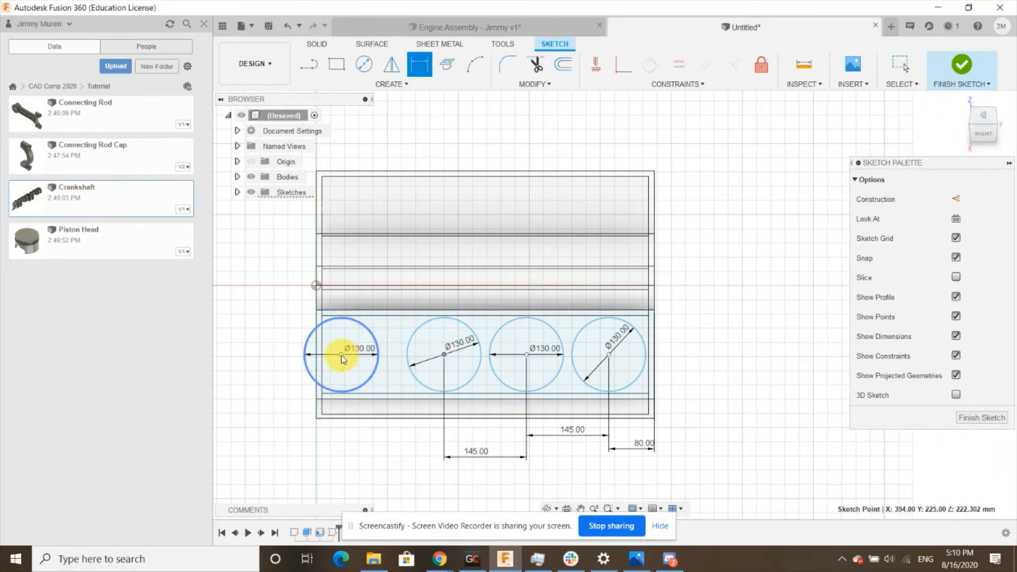
left_click(341, 355)
left_click(385, 449)
type("14")
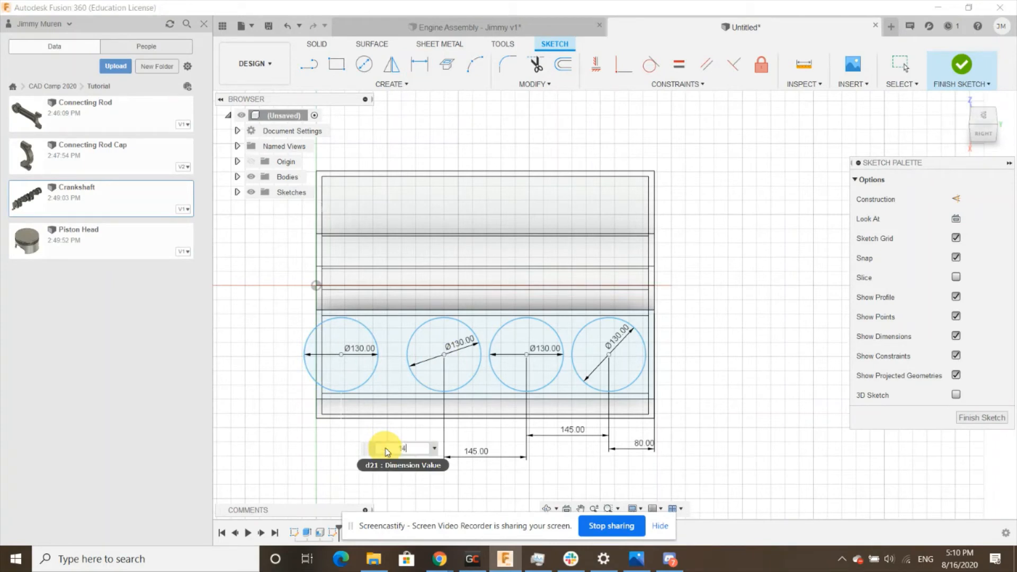
type("5")
key("Return")
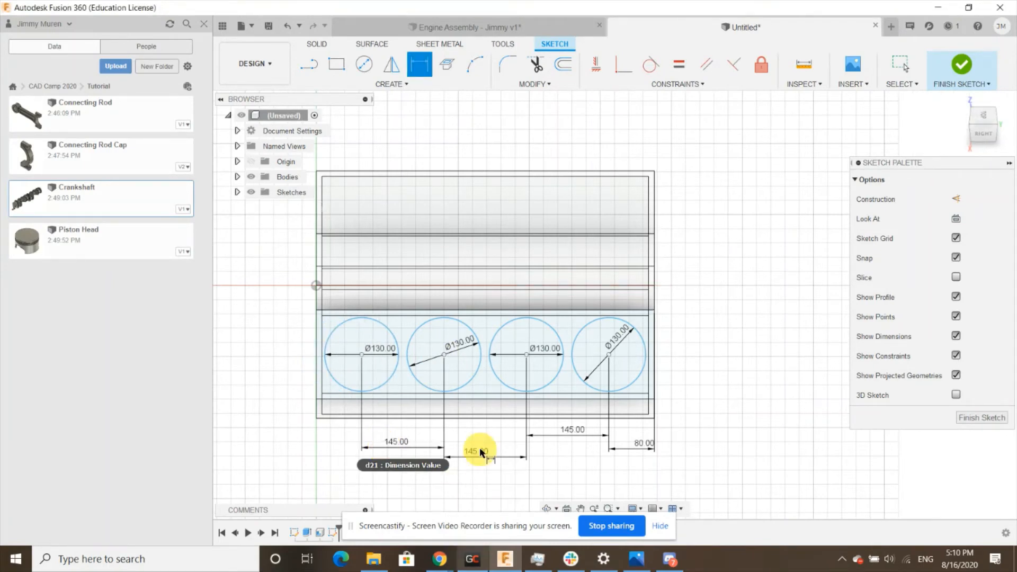
Step: Dimension the first circle's centre at 80 mm from the face's end edge near the origin and finish the sketch
scroll(526, 317, "down", 3)
scroll(482, 336, "up", 4)
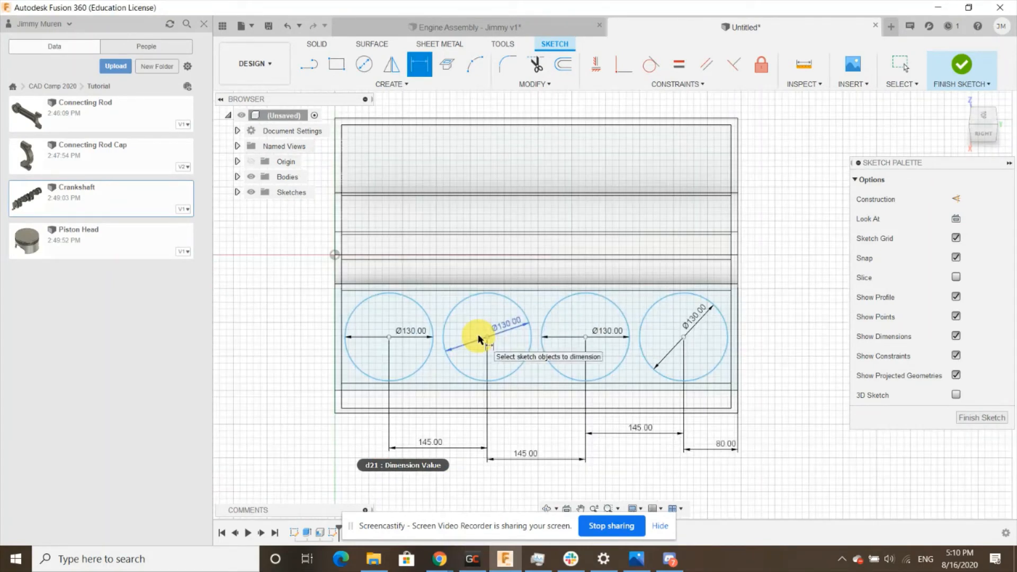
left_click(390, 338)
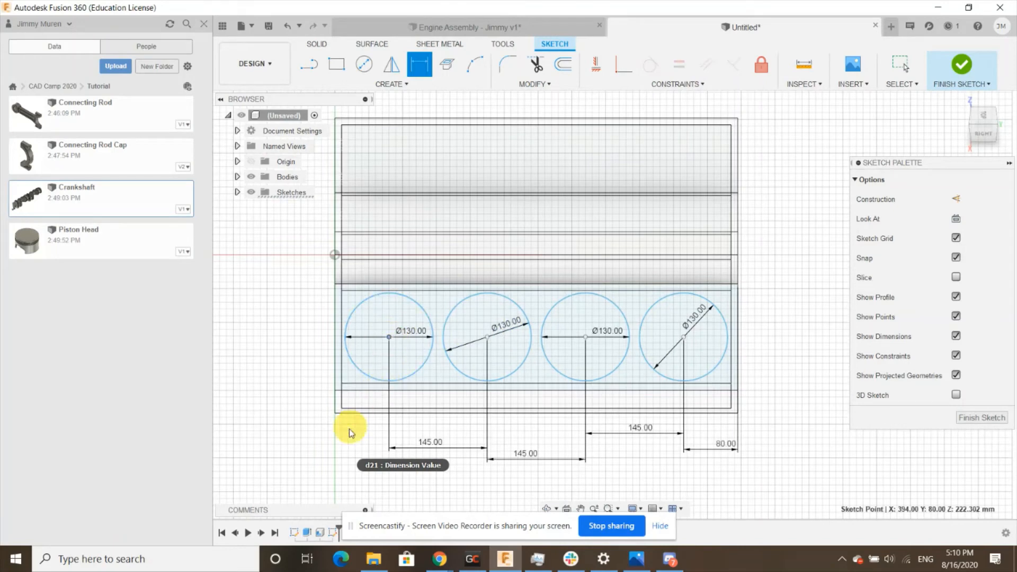
left_click(336, 353)
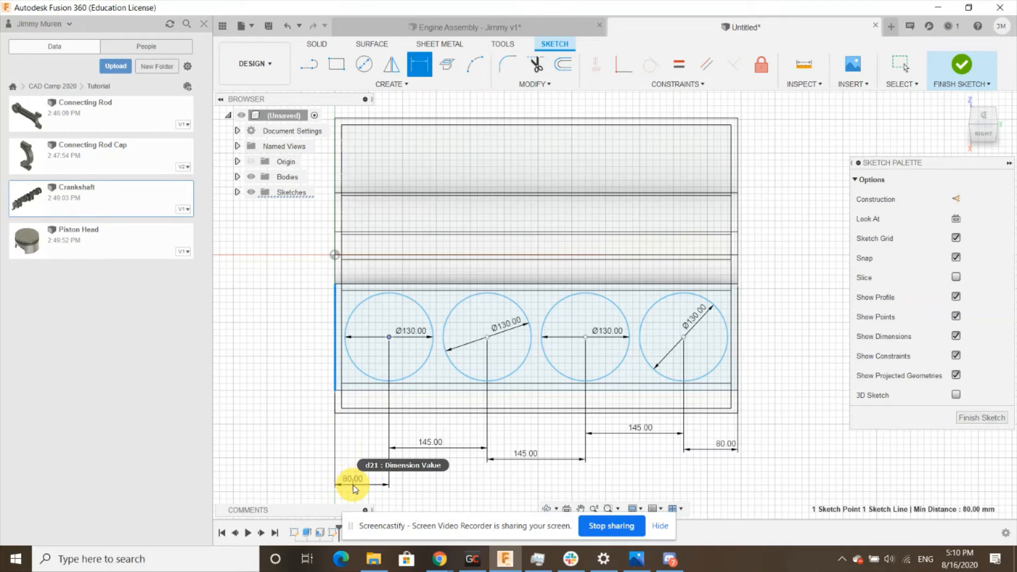
left_click(353, 487)
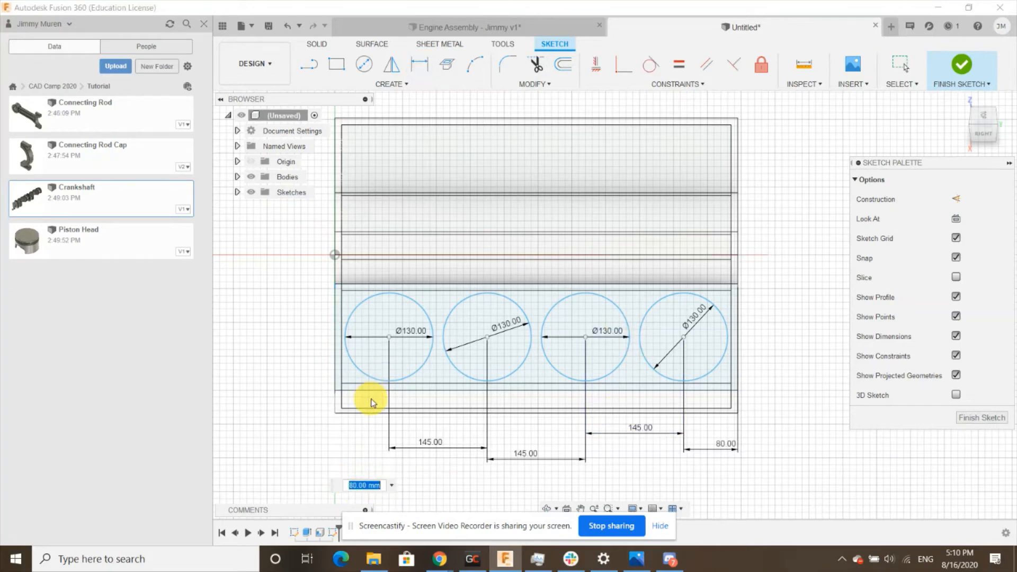
key("Return")
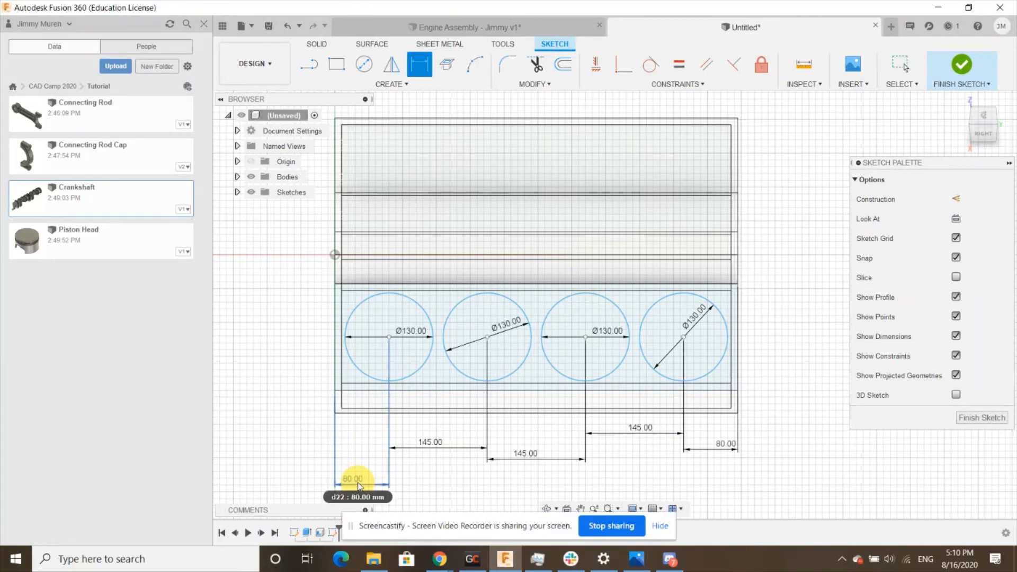
left_click(977, 420)
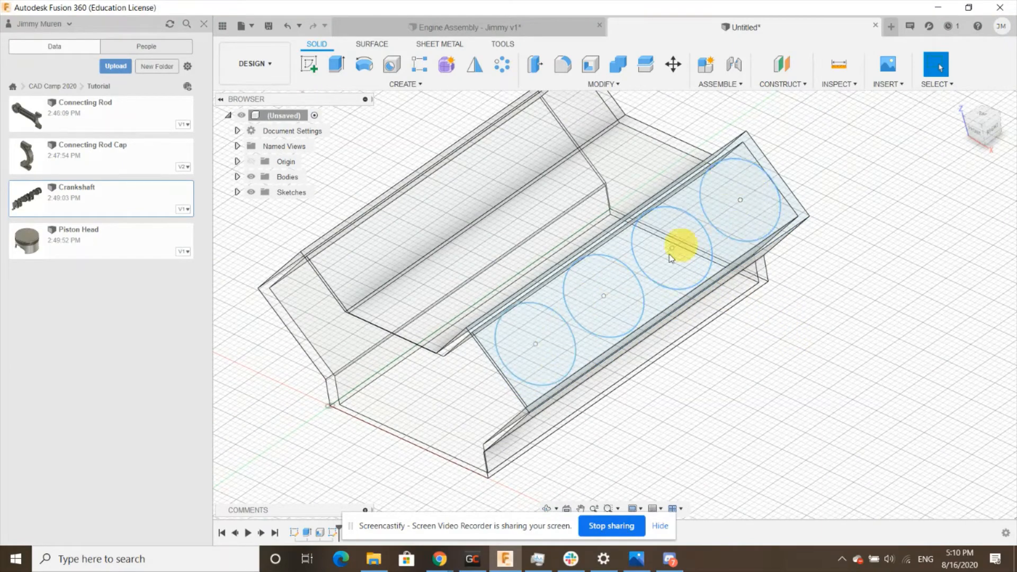
Step: Extrude the four circle profiles inward as a cut with the extent set to All
left_click(337, 65)
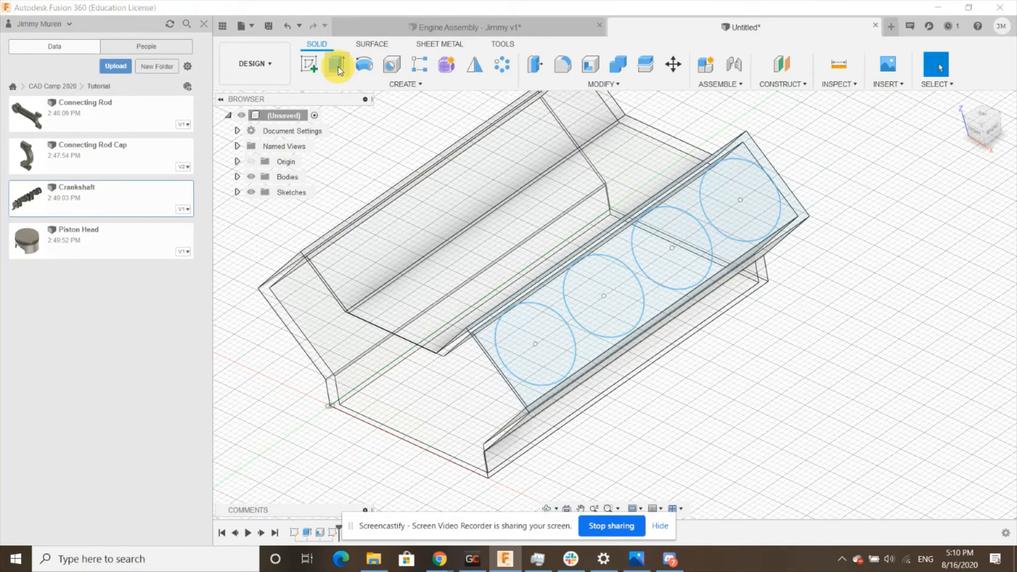
left_click(547, 351)
left_click(610, 323)
left_click(688, 241)
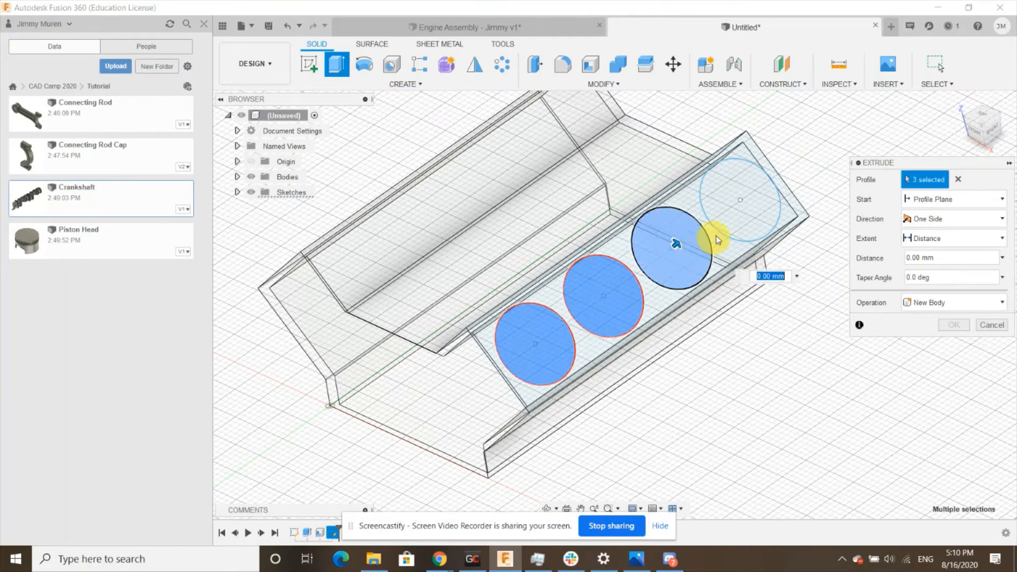
left_click(739, 204)
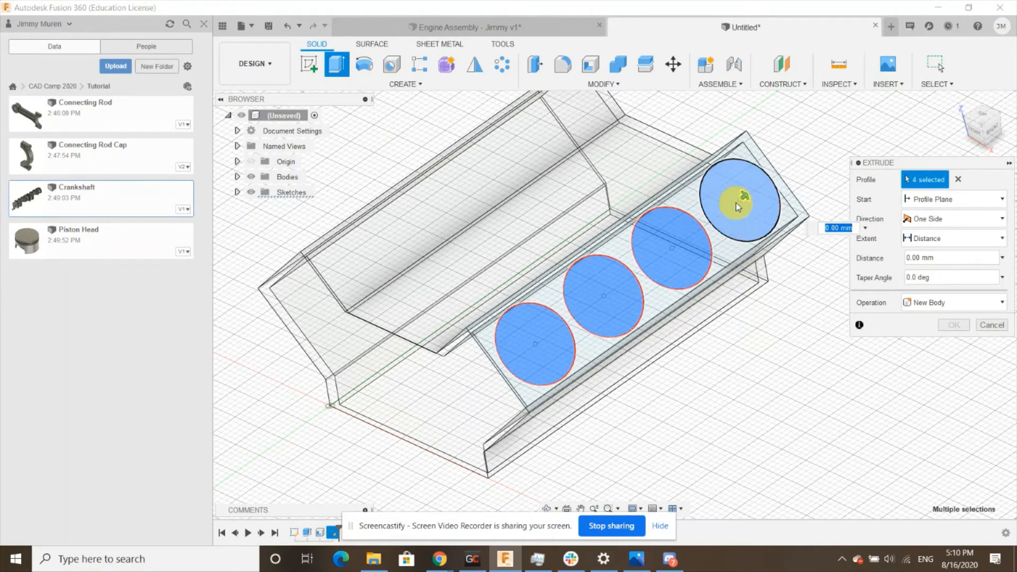
left_click_drag(745, 197, 733, 209)
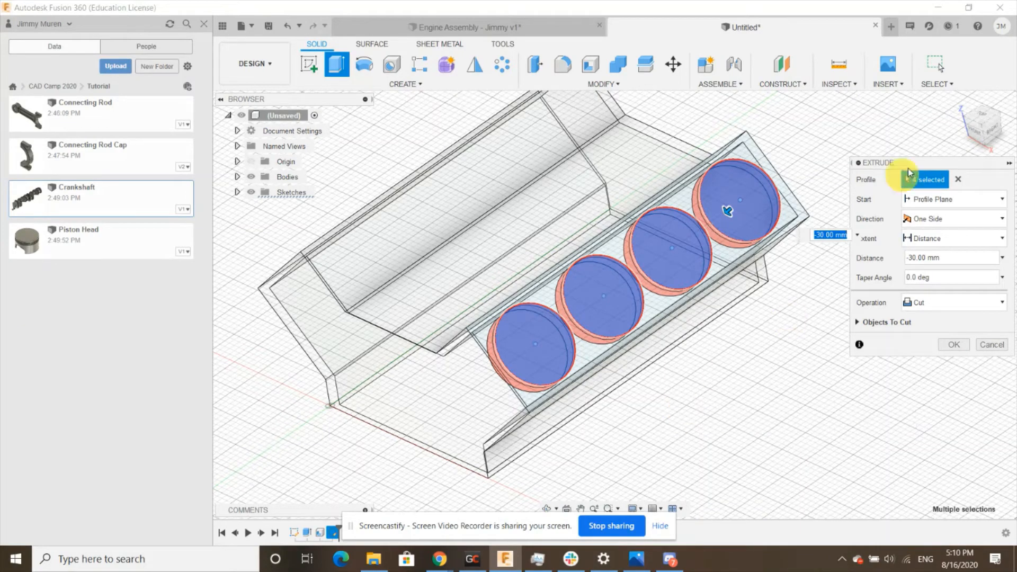
left_click(935, 239)
left_click(922, 287)
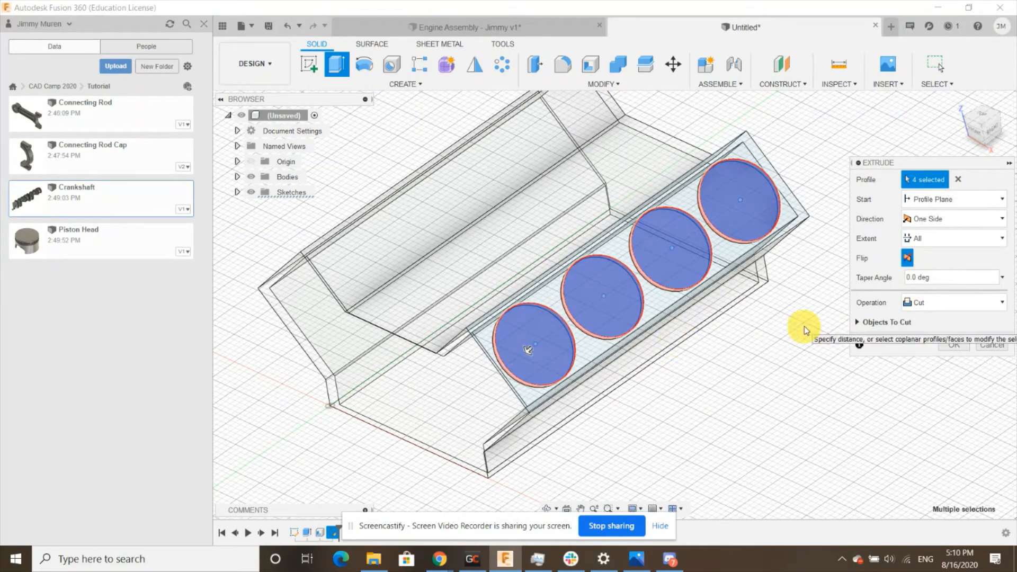
left_click(953, 345)
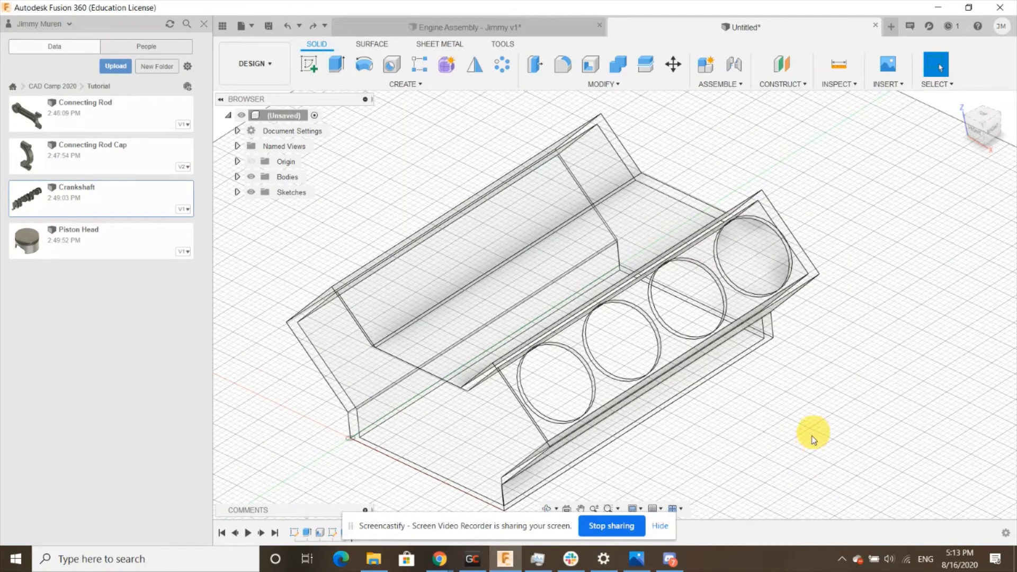
Step: Extrude the bored bank face -135 mm into the block with the Join operation, then return to the home view
left_click(335, 64)
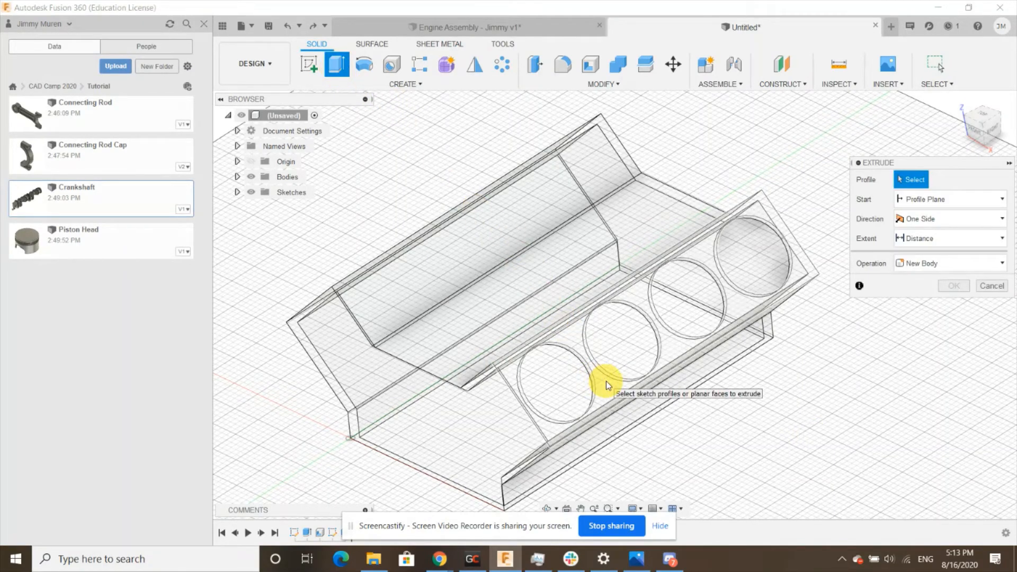
left_click(579, 328)
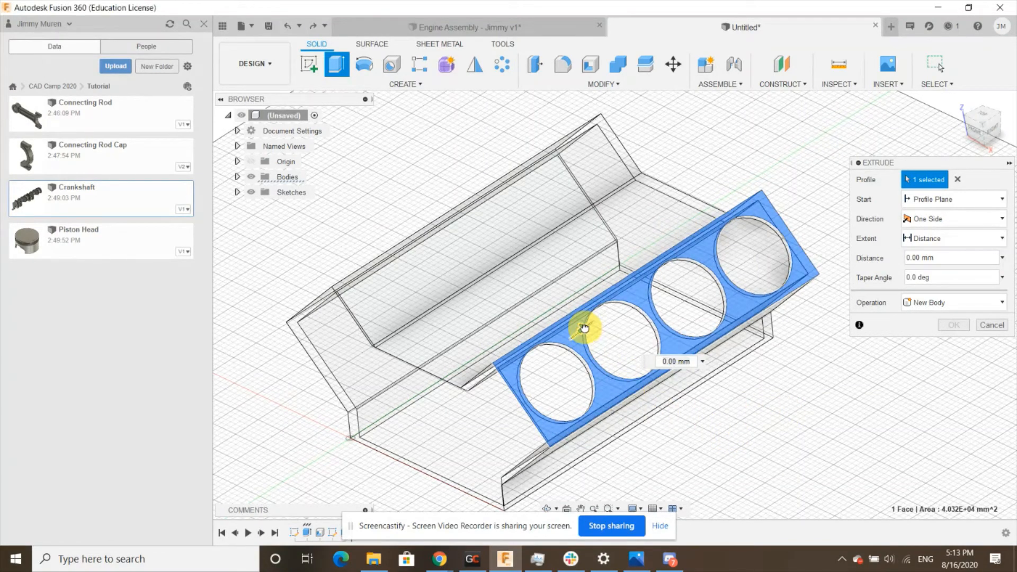
left_click_drag(584, 327, 554, 352)
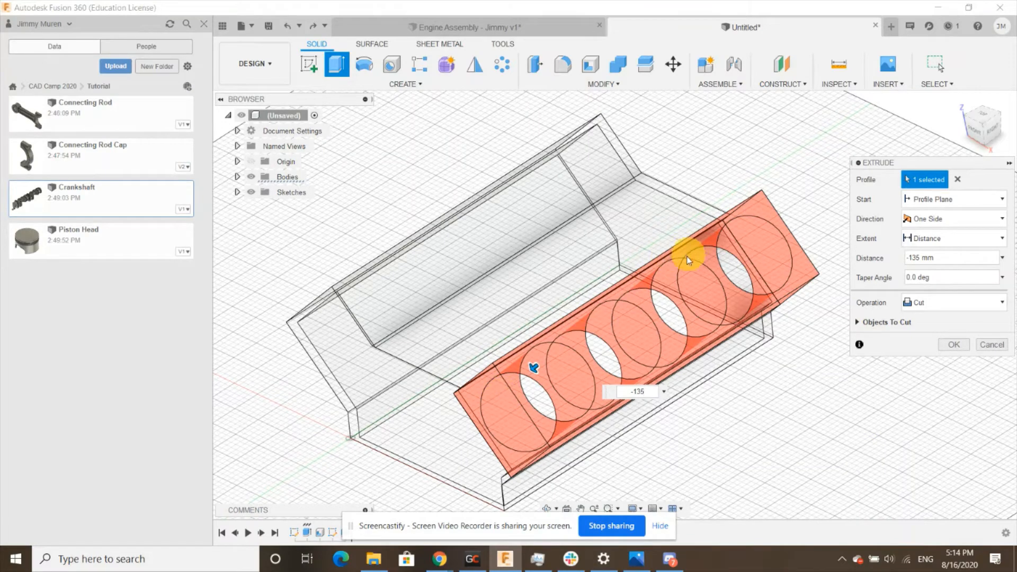
left_click(931, 301)
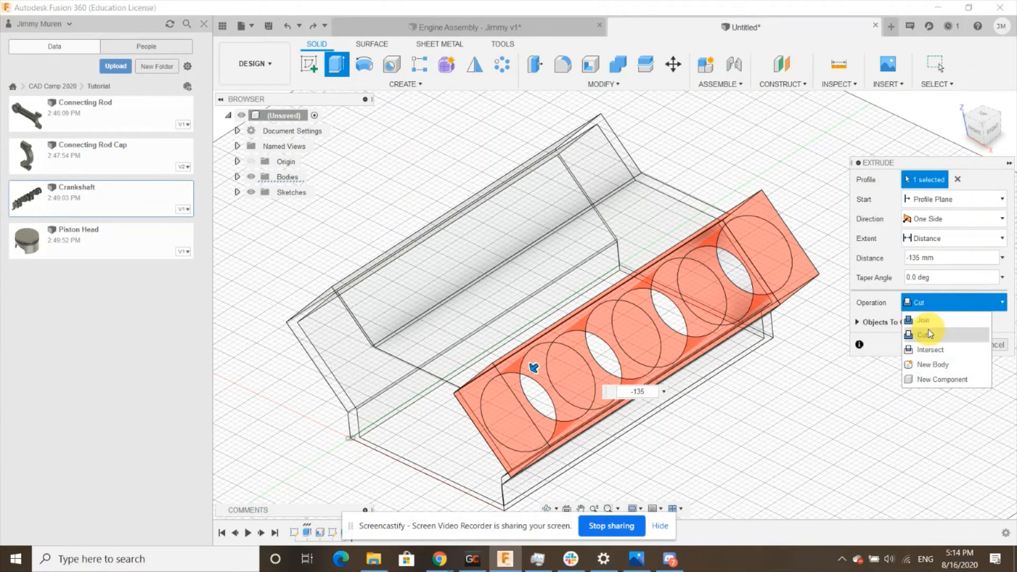
left_click(924, 320)
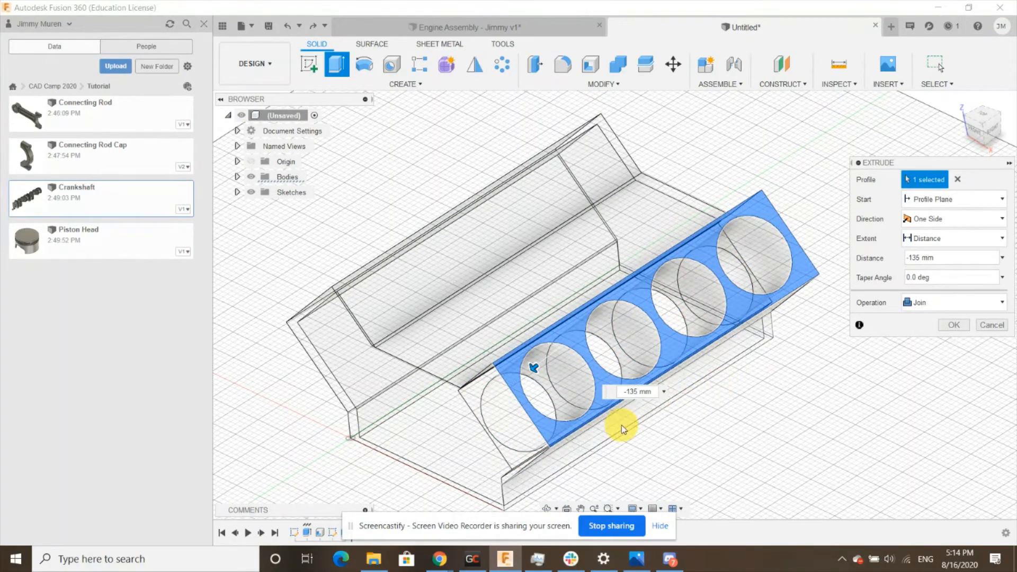
middle_click_drag(609, 444, 637, 439, "shift")
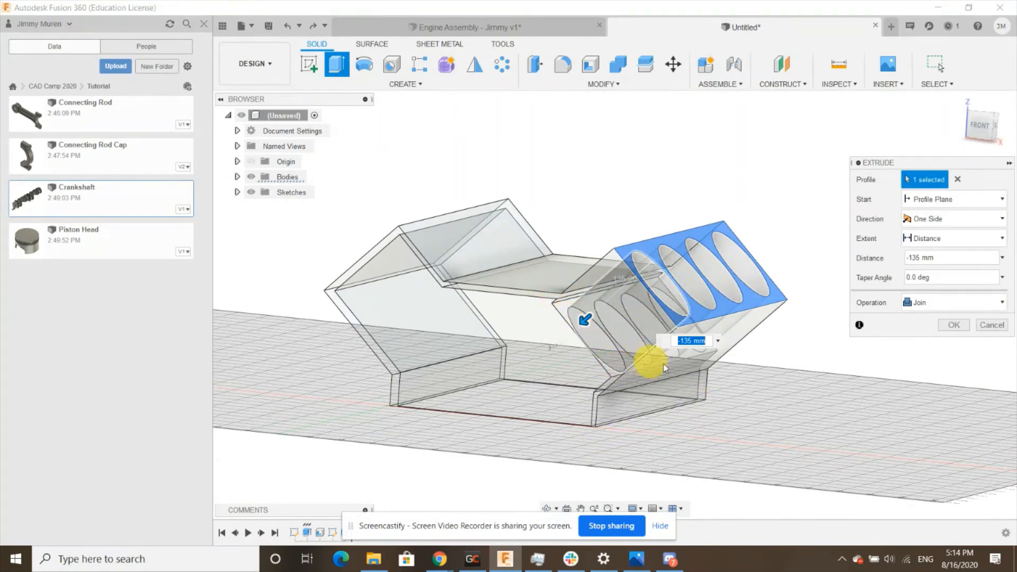
left_click(955, 326)
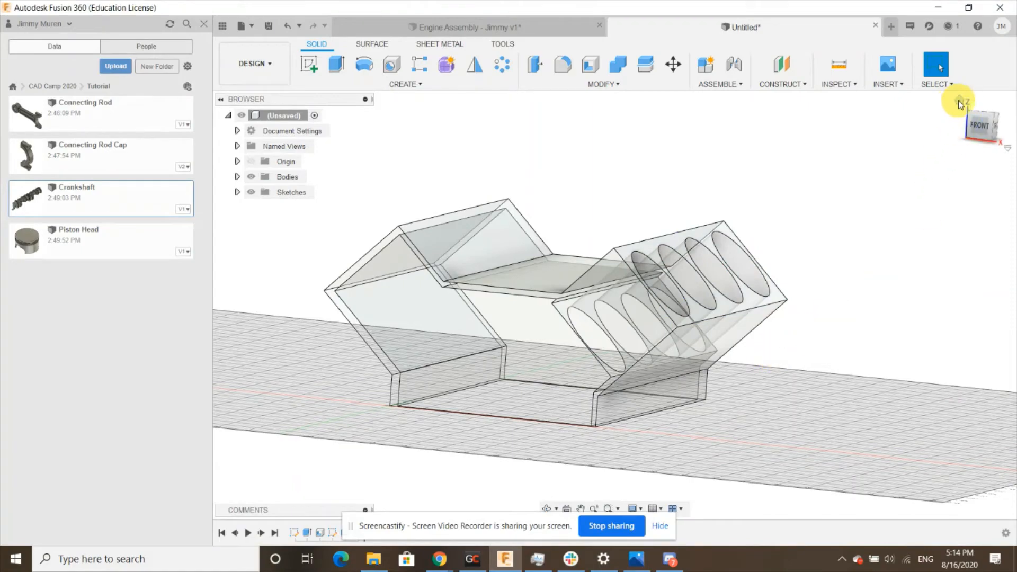
left_click(959, 100)
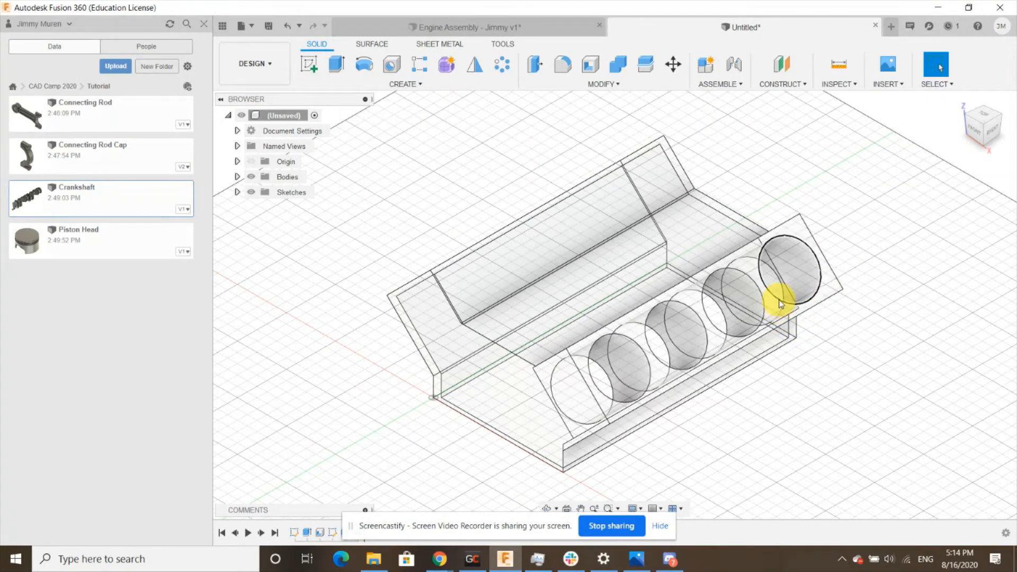
Step: Construct a midplane between the angled outer faces of the two cylinder banks
left_click(797, 84)
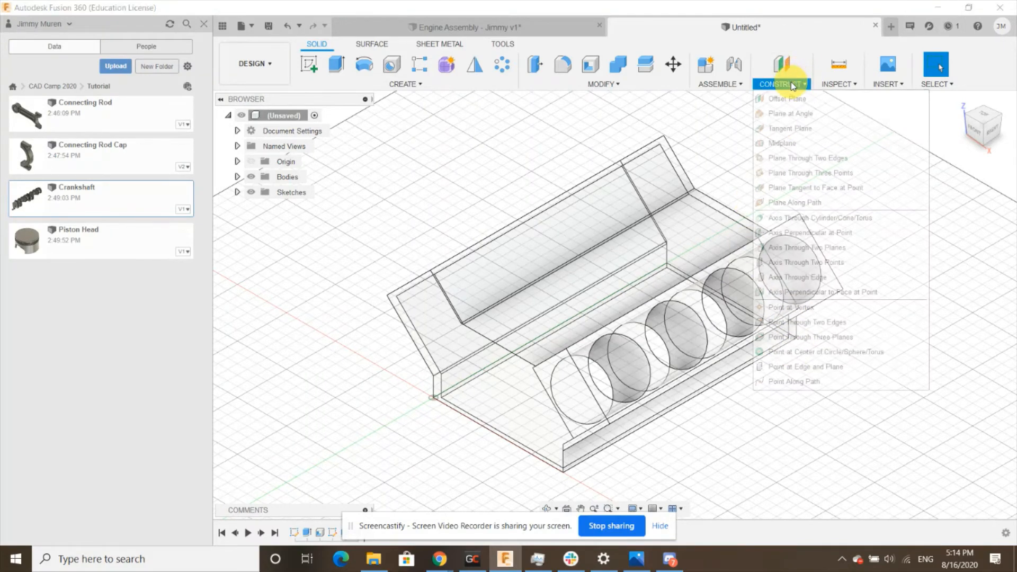
left_click(802, 145)
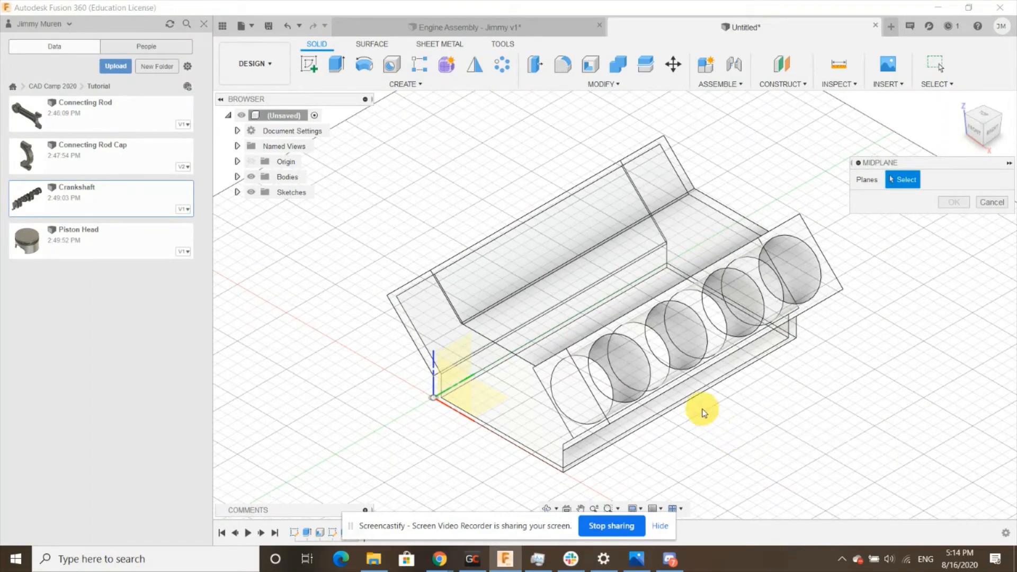
middle_click_drag(706, 425, 691, 374, "shift")
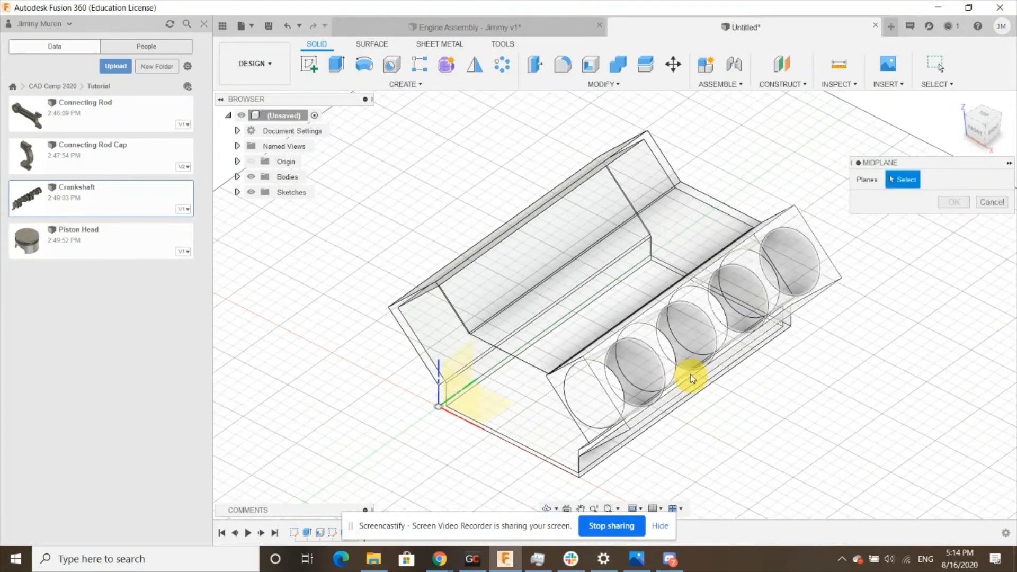
left_click(799, 219)
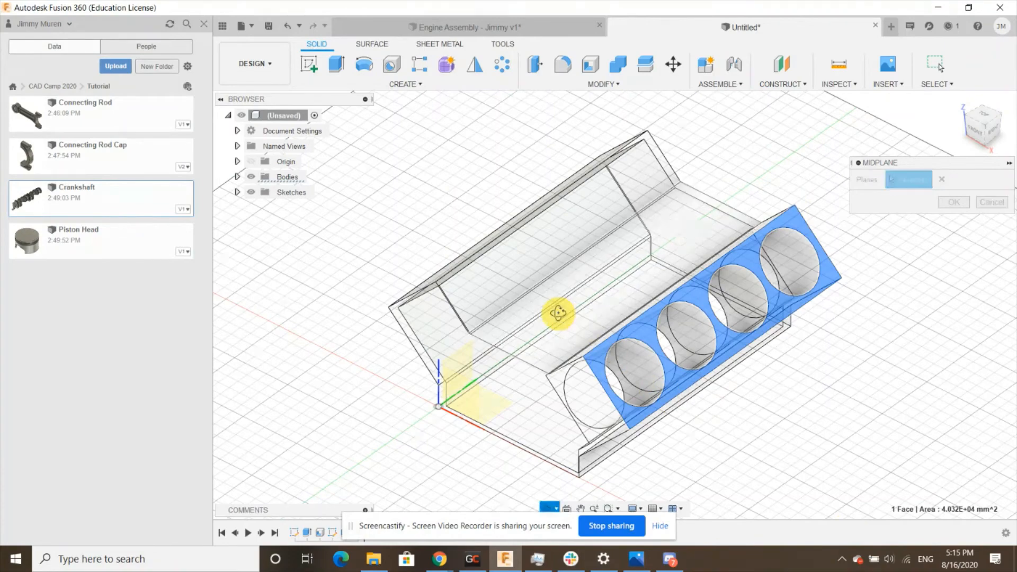
middle_click_drag(557, 313, 631, 318, "shift")
left_click(532, 316)
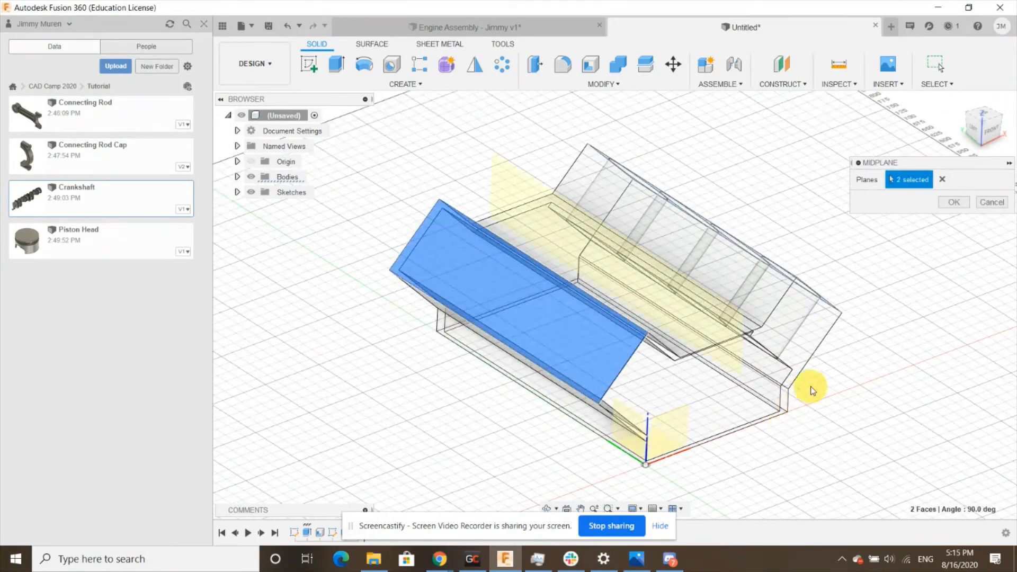
middle_click_drag(812, 390, 809, 364, "shift")
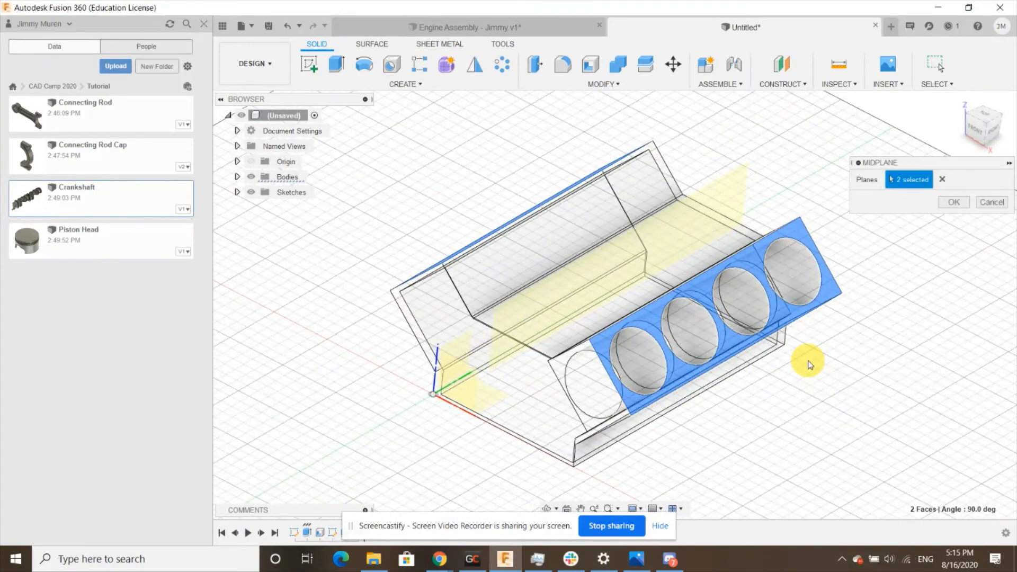
left_click(953, 204)
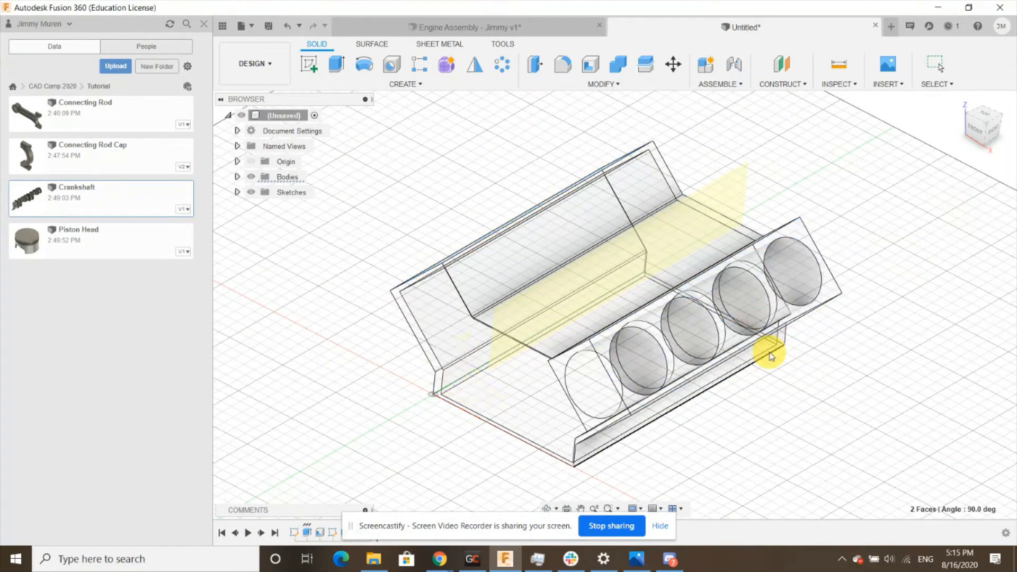
Step: Mirror the bore cut and the cylinder wall extrusion as features across the new midplane onto the opposite bank
scroll(779, 349, "down", 3)
scroll(783, 361, "up", 4)
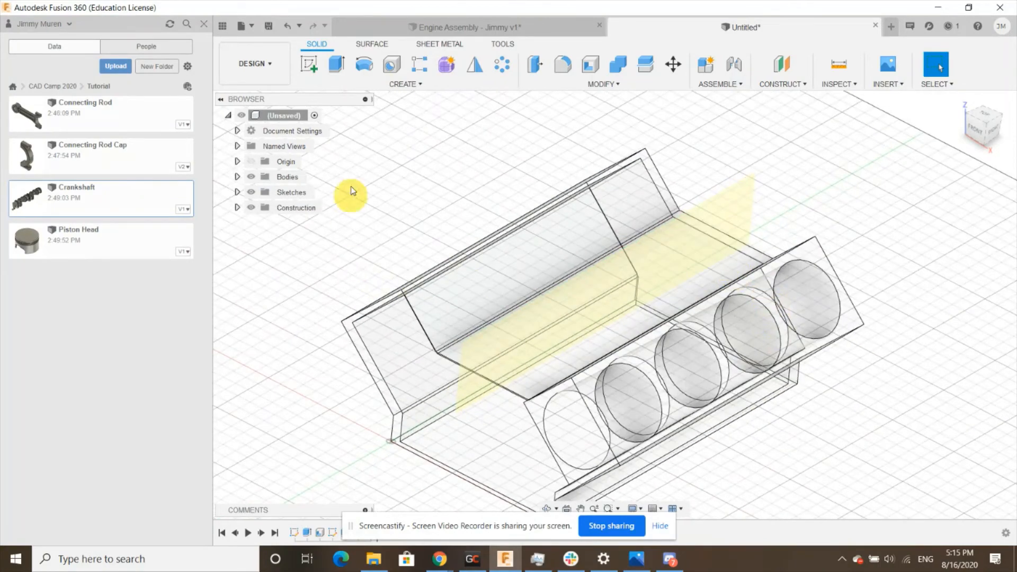
left_click(476, 67)
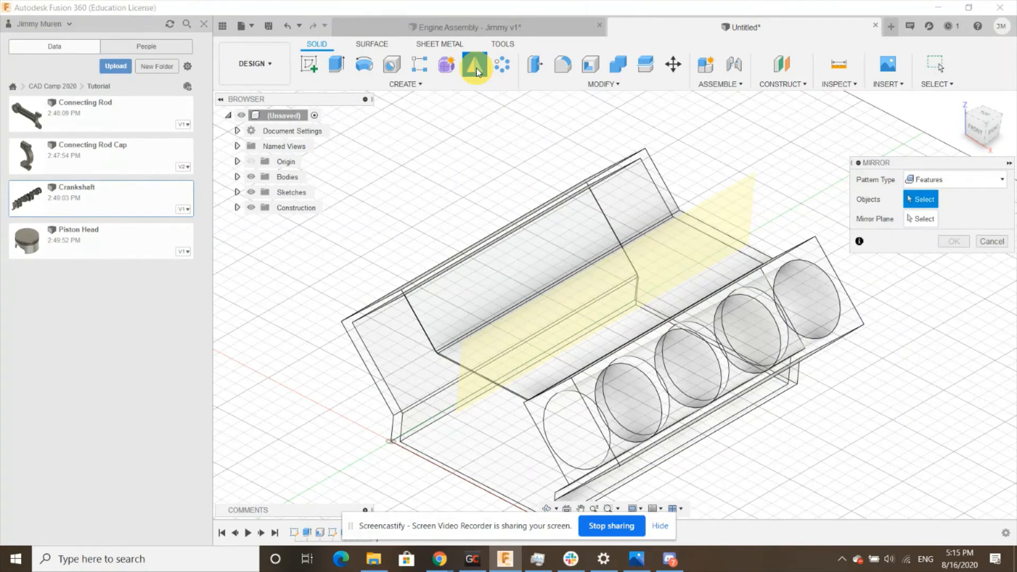
left_click(660, 526)
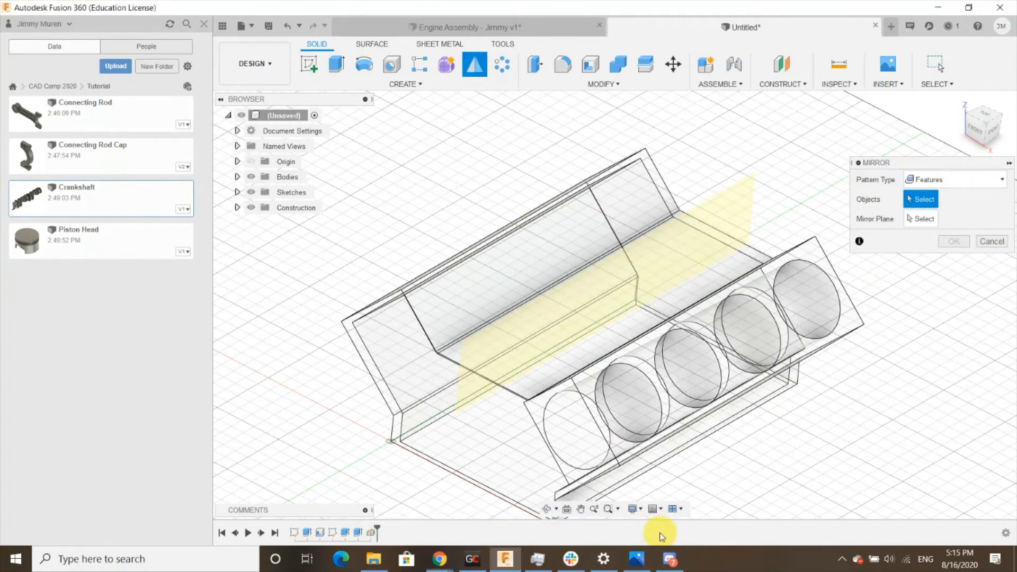
left_click(356, 533)
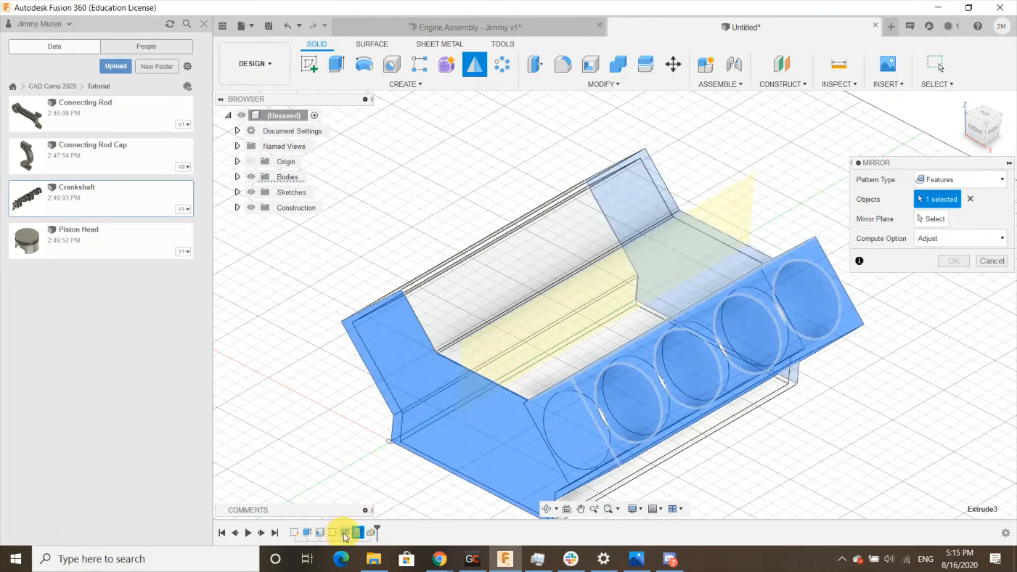
left_click(345, 532)
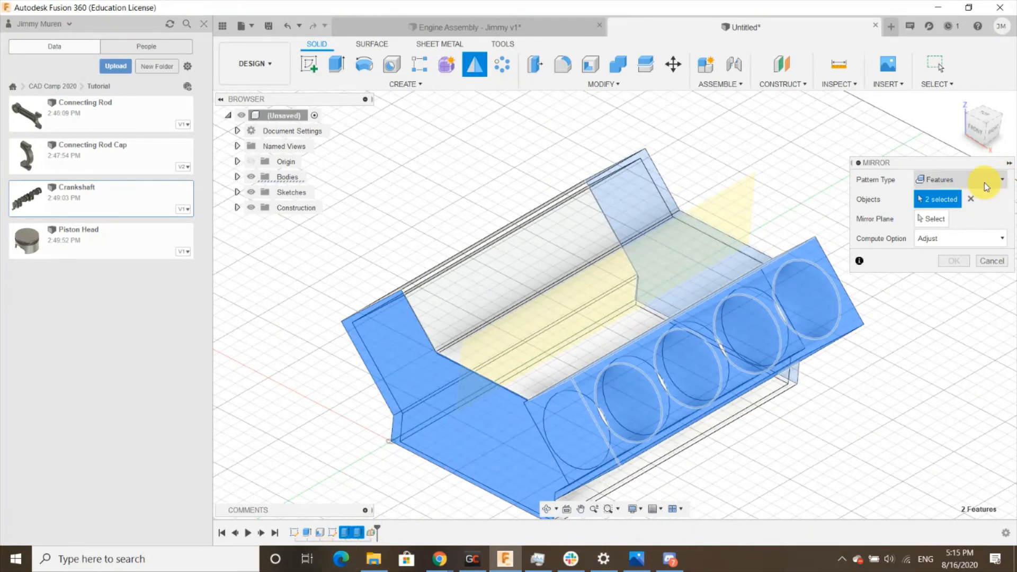
left_click(932, 220)
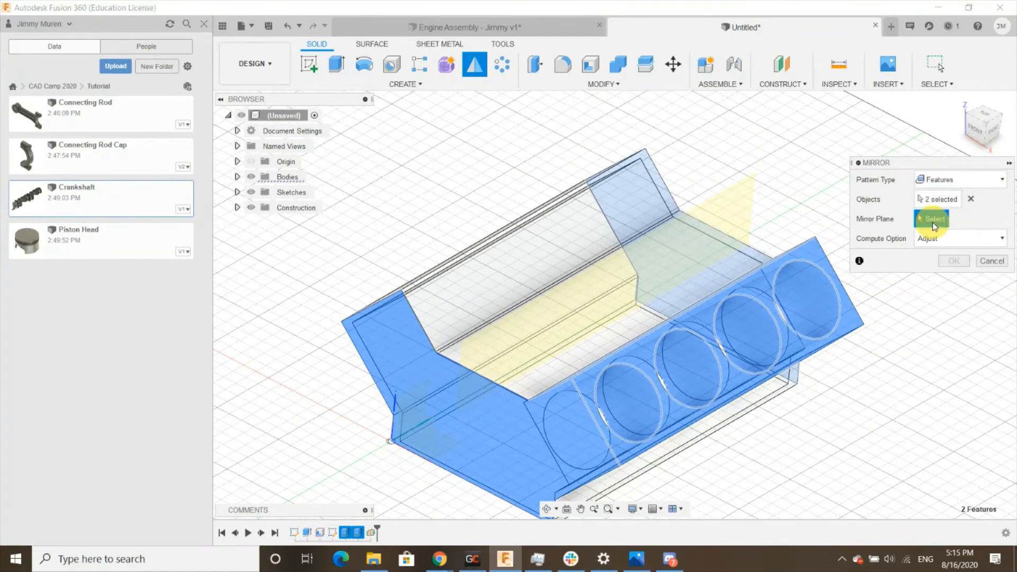
left_click(635, 285)
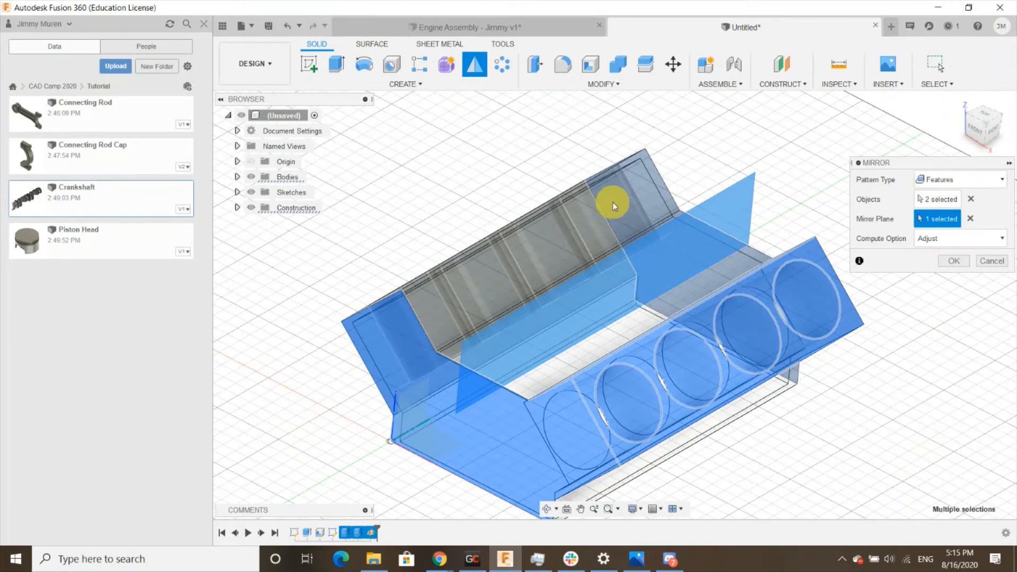
left_click(954, 262)
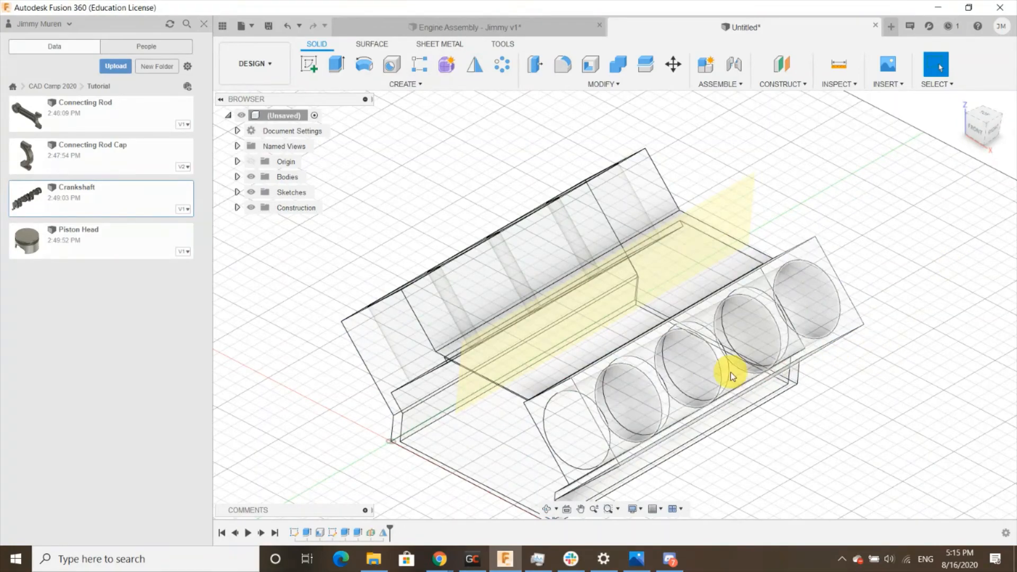
middle_click_drag(729, 372, 712, 396, "shift")
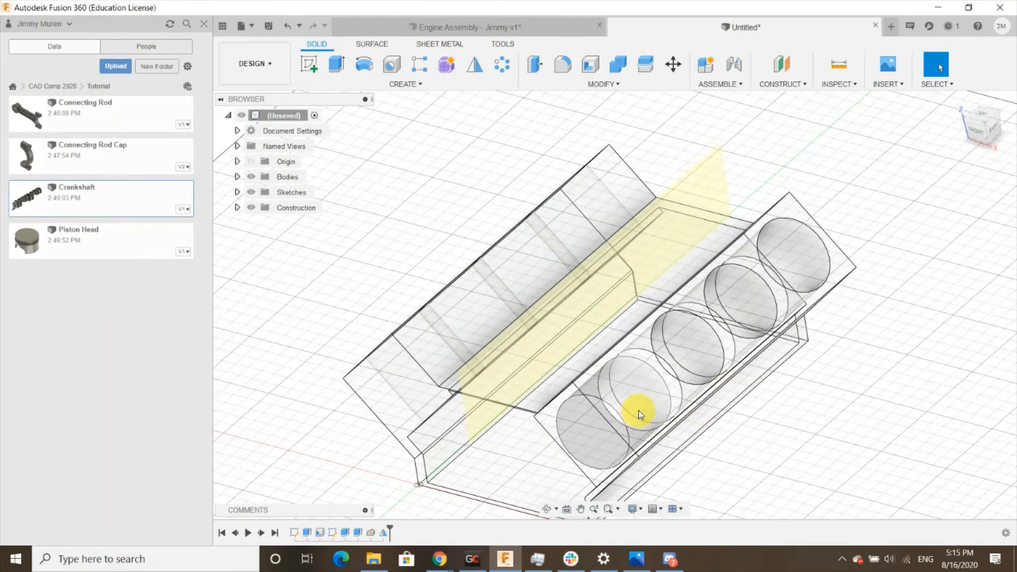
mouse_move(637, 410)
middle_mouse_down("shift")
mouse_move(690, 386)
mouse_move(676, 381)
mouse_move(624, 405)
middle_mouse_up("shift")
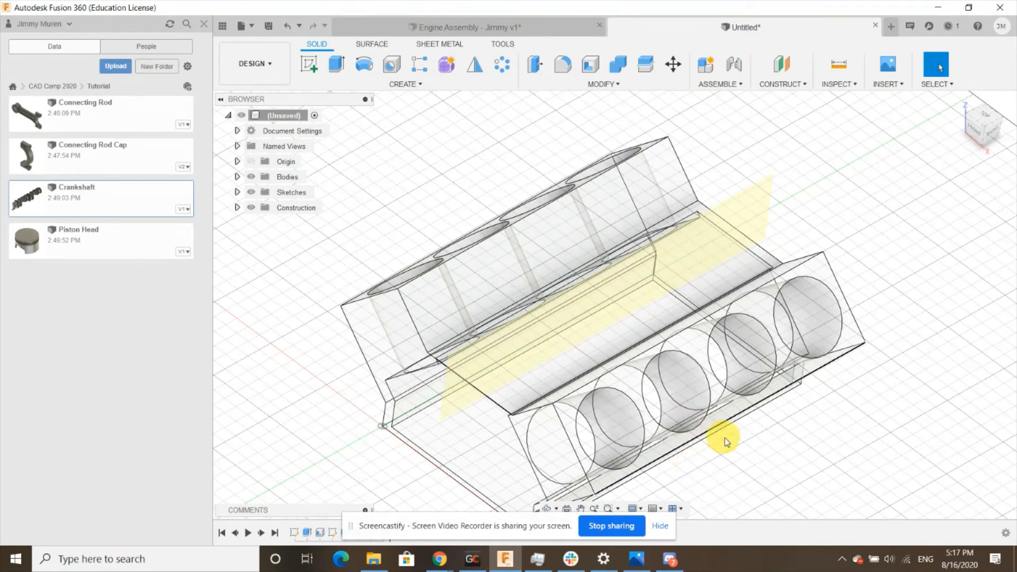
middle_click_drag(724, 437, 697, 443, "shift")
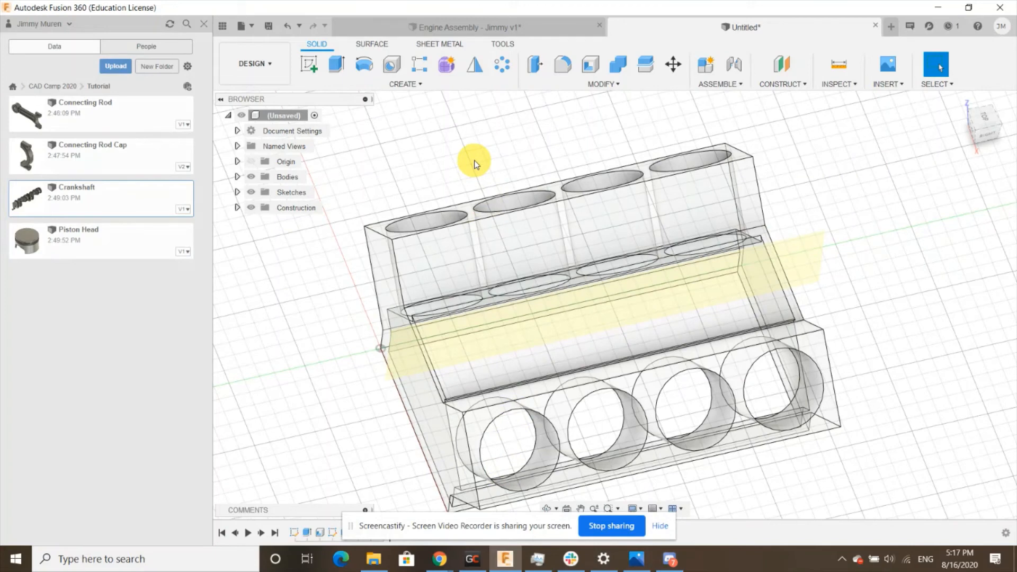
left_click(80, 117)
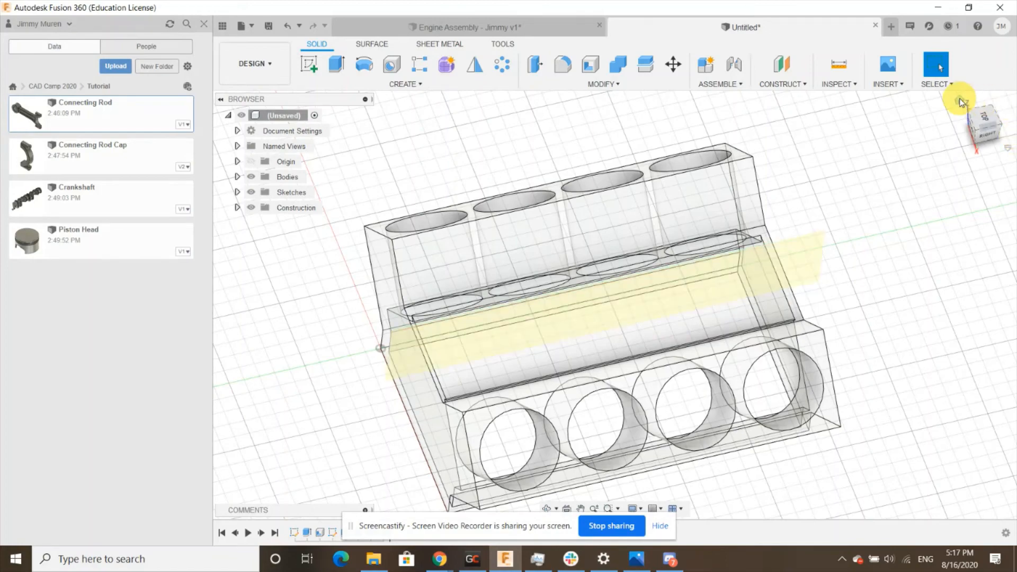
Step: Begin a free move of the four original cylinder bore faces and set its pivot to the bank face's upper far corner
left_click(960, 102)
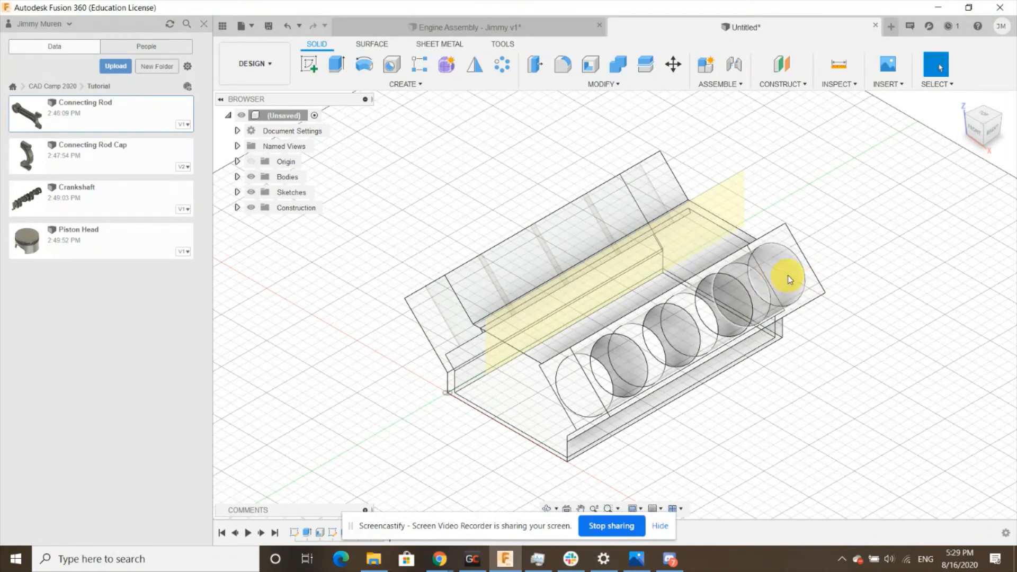
left_click(782, 270, "ctrl")
left_click(723, 290, "ctrl")
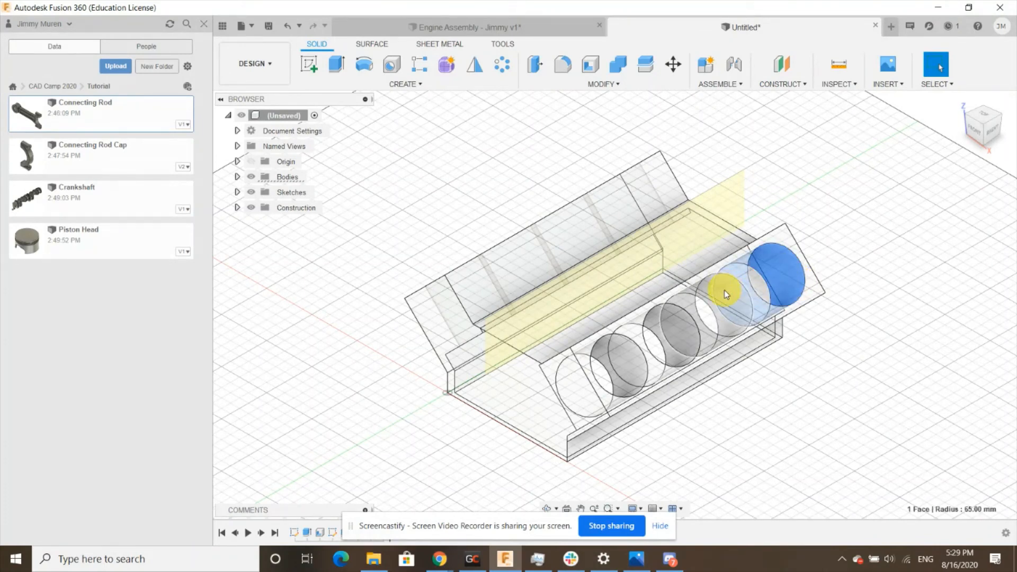
left_click(681, 323, "ctrl")
left_click(622, 359, "ctrl")
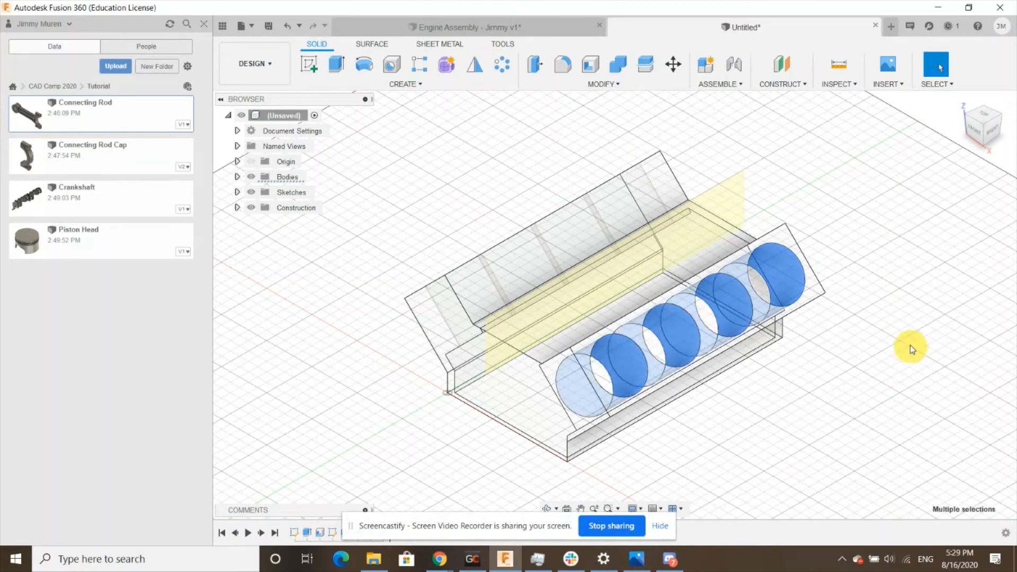
left_click(673, 65)
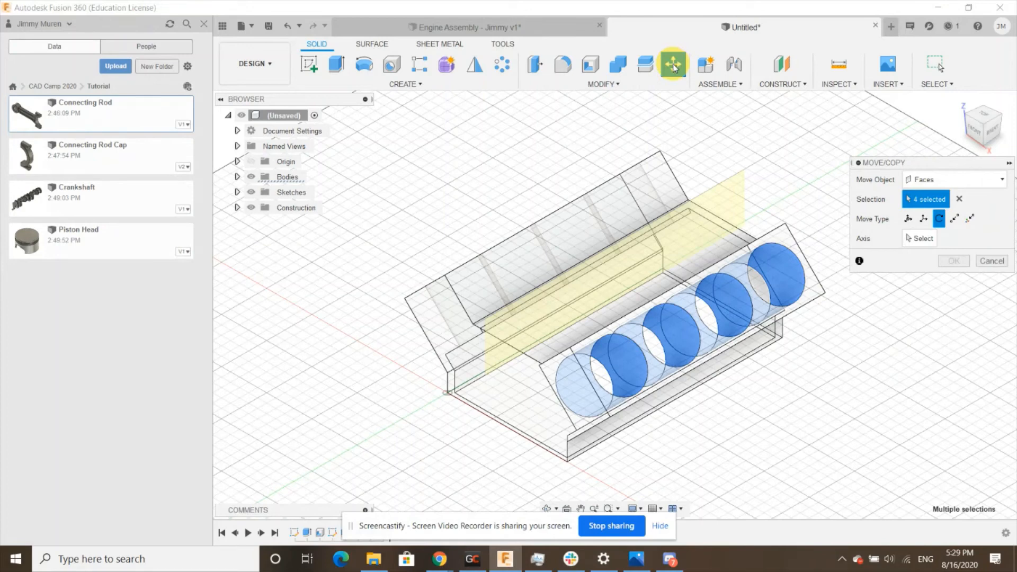
left_click(908, 219)
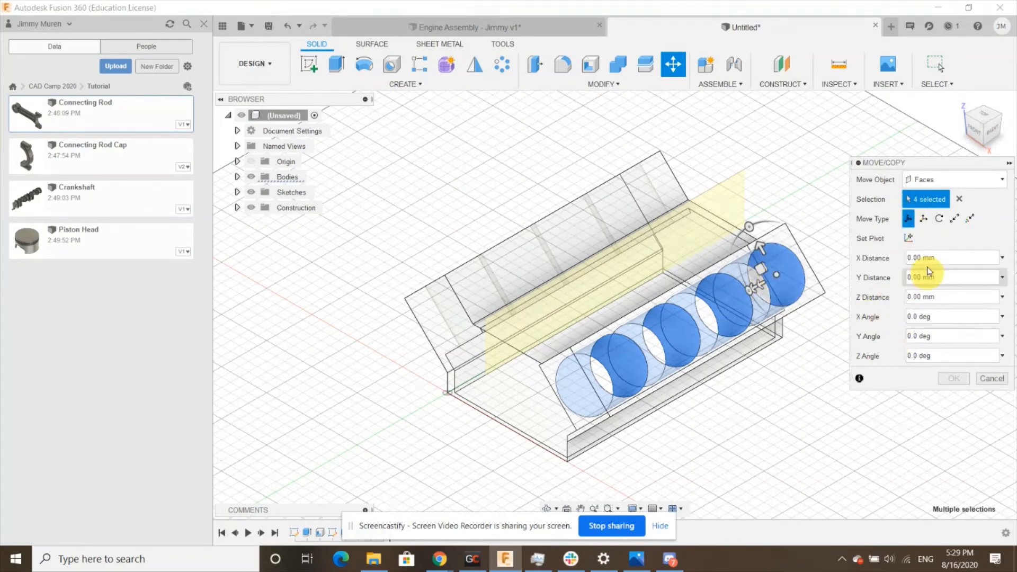
left_click(908, 239)
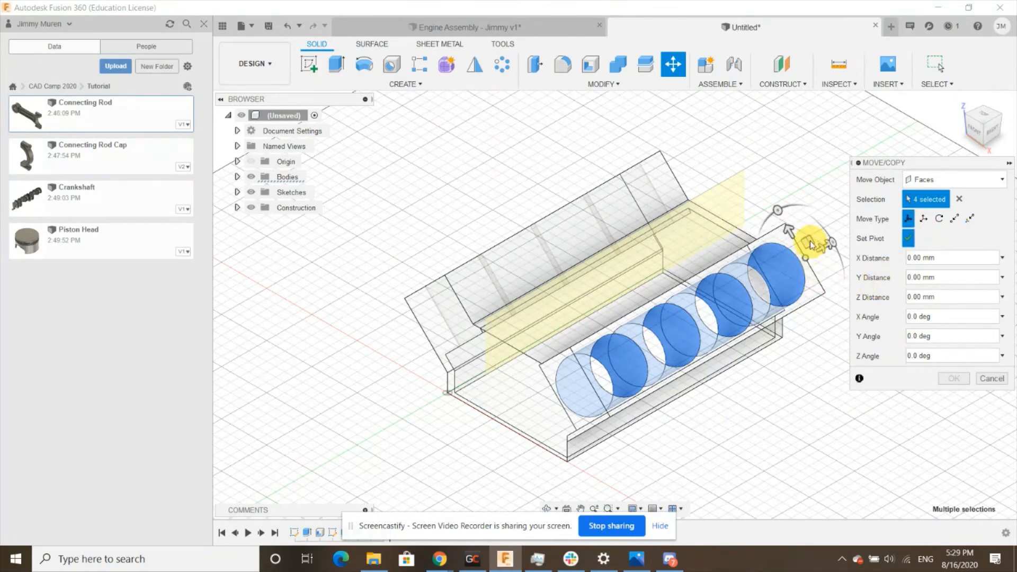
left_click(786, 224)
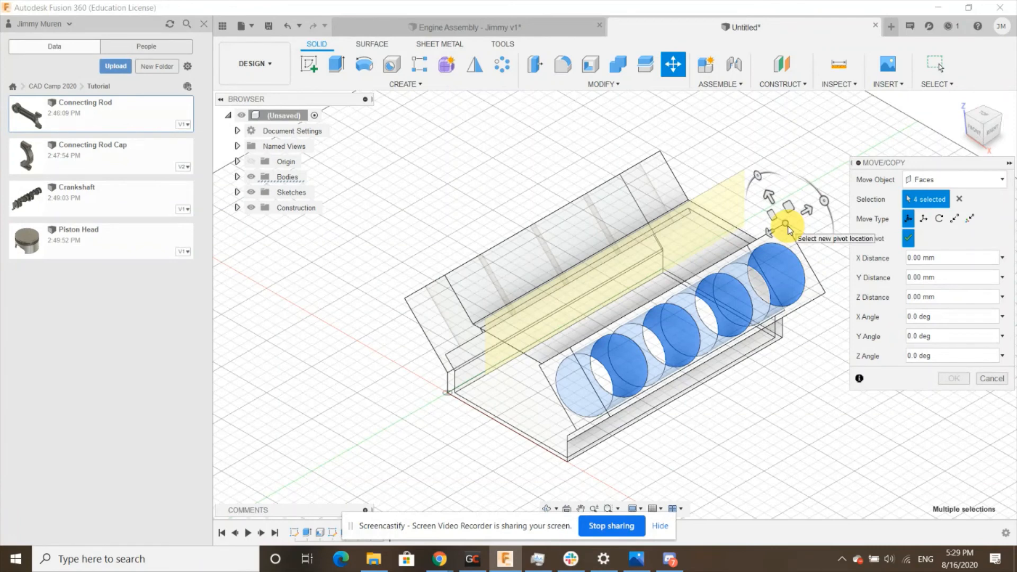
left_click(909, 238)
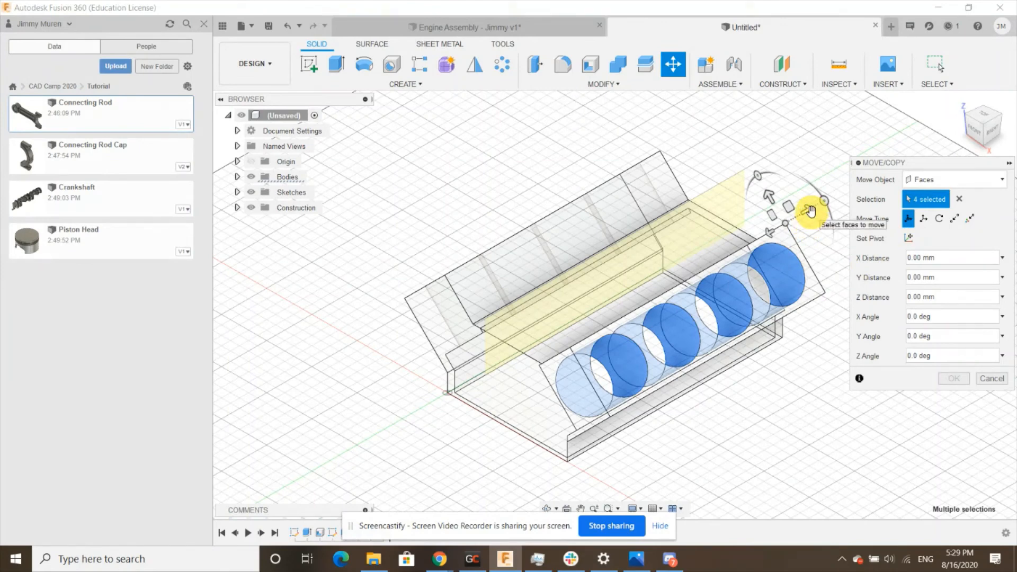
Step: Move the four selected bore faces -10 mm along the length of the bank
left_click_drag(810, 212, 805, 215)
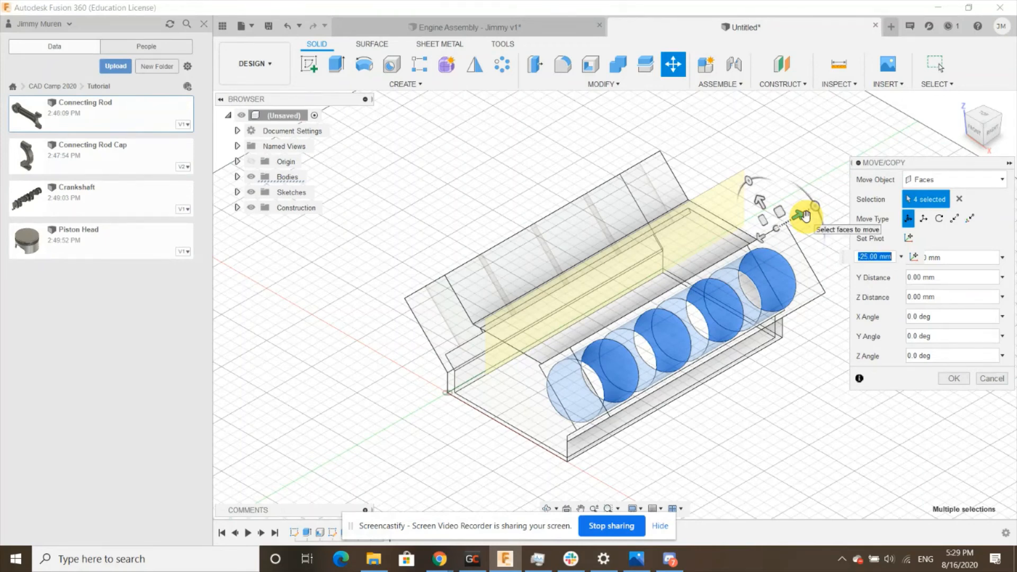
type("-10")
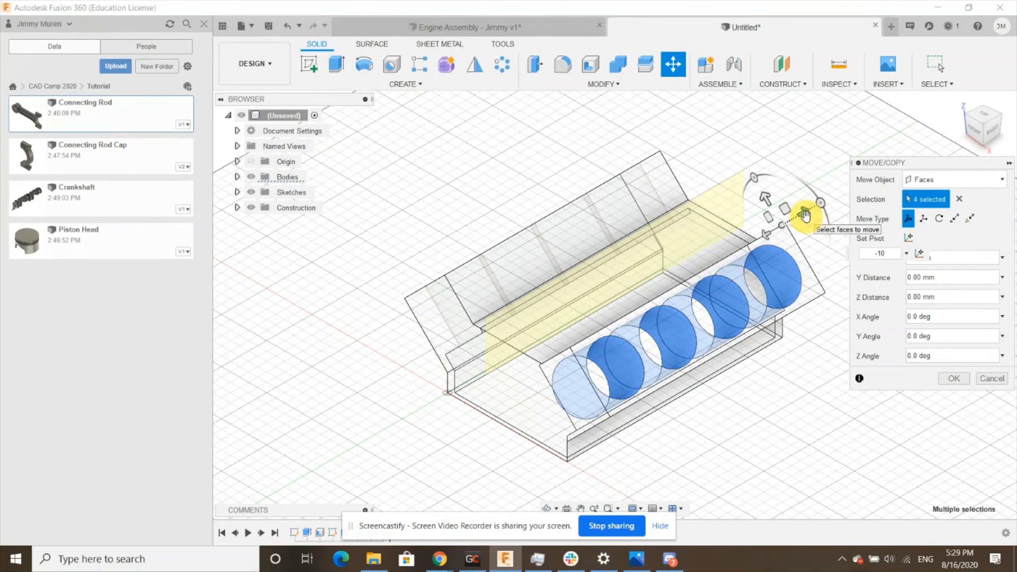
key("Return")
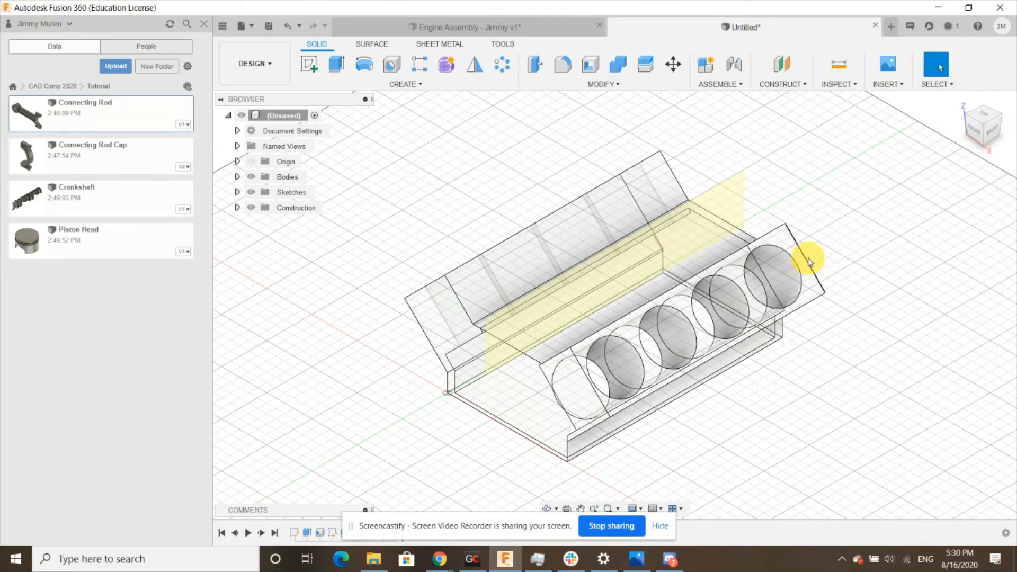
Step: Begin a free move of the four mirrored cylinder bore faces and set its pivot to the bank face's upper corner at the front end
middle_click_drag(726, 318, 701, 349, "shift")
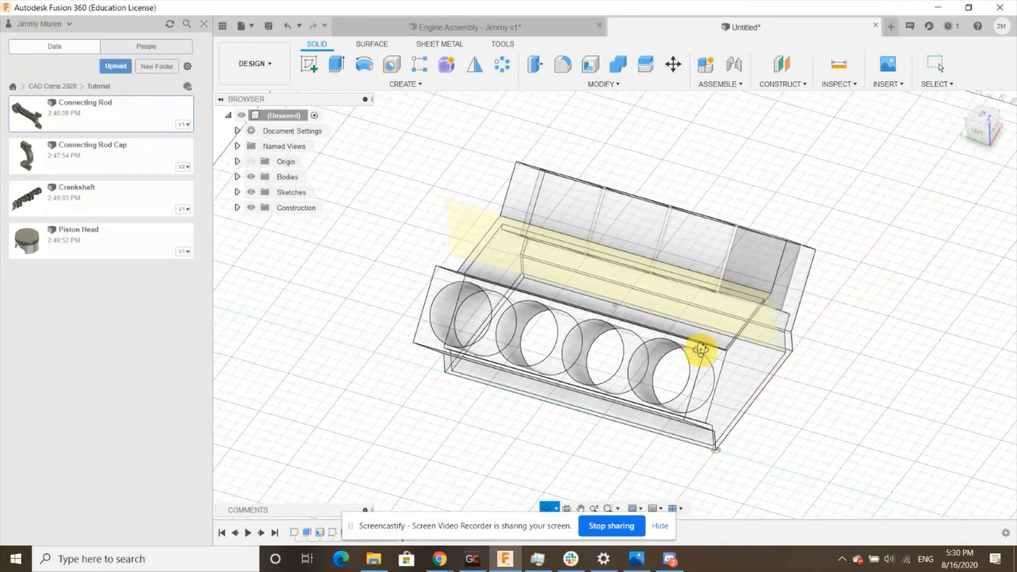
left_click(653, 359)
left_click(569, 356, "shift")
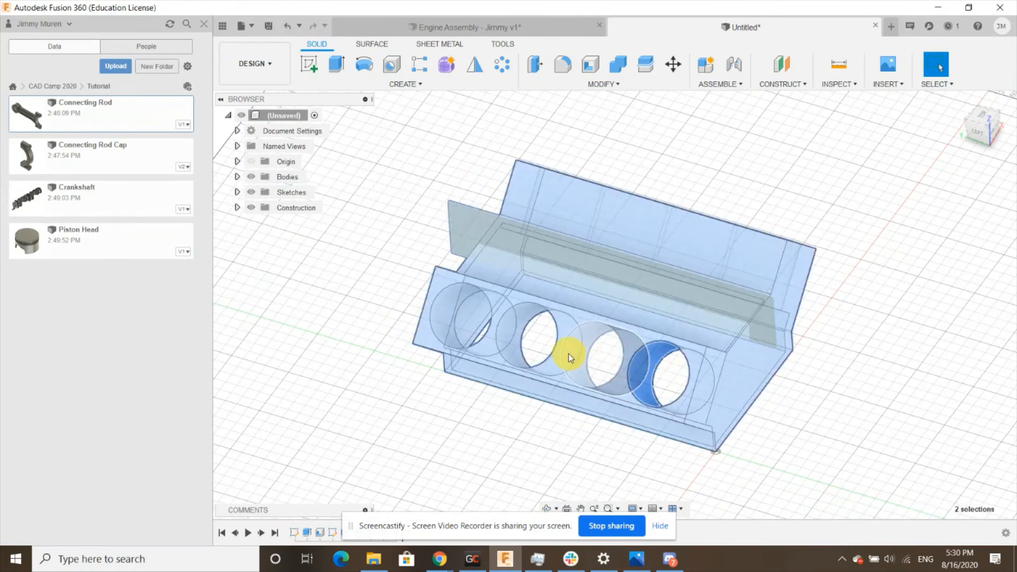
left_click(859, 379)
left_click(651, 366)
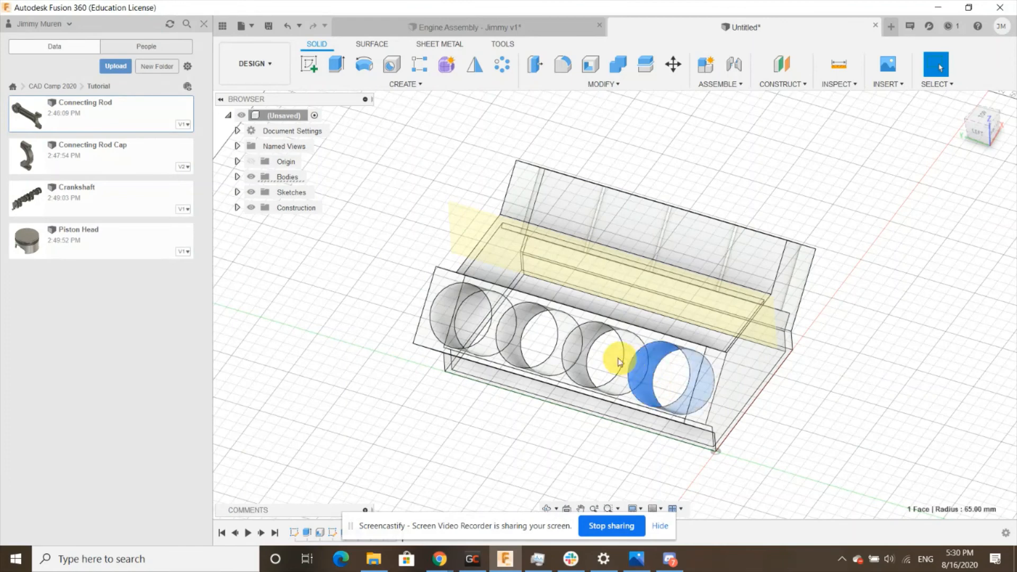
left_click(586, 340)
left_click(519, 320)
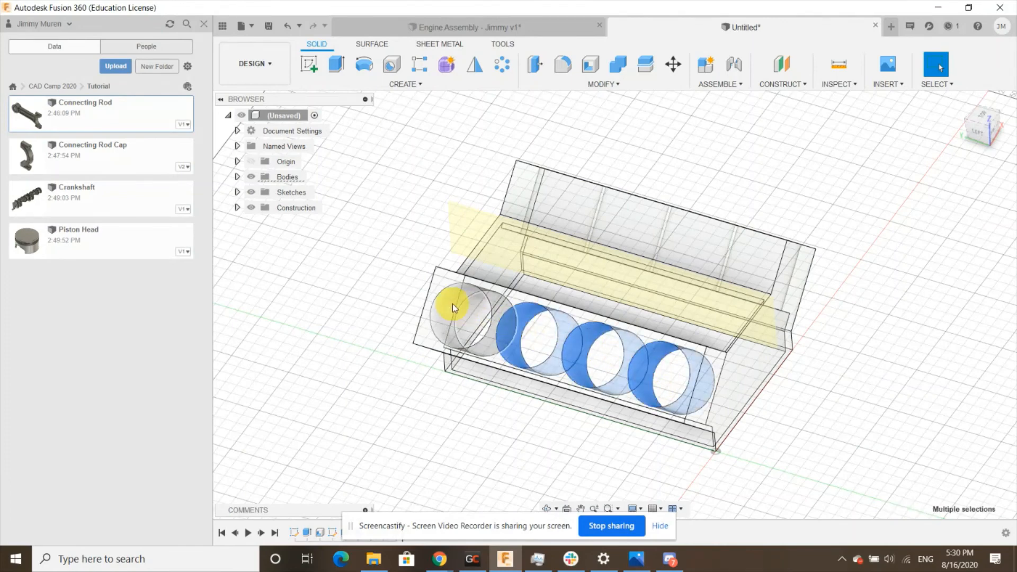
left_click(453, 306)
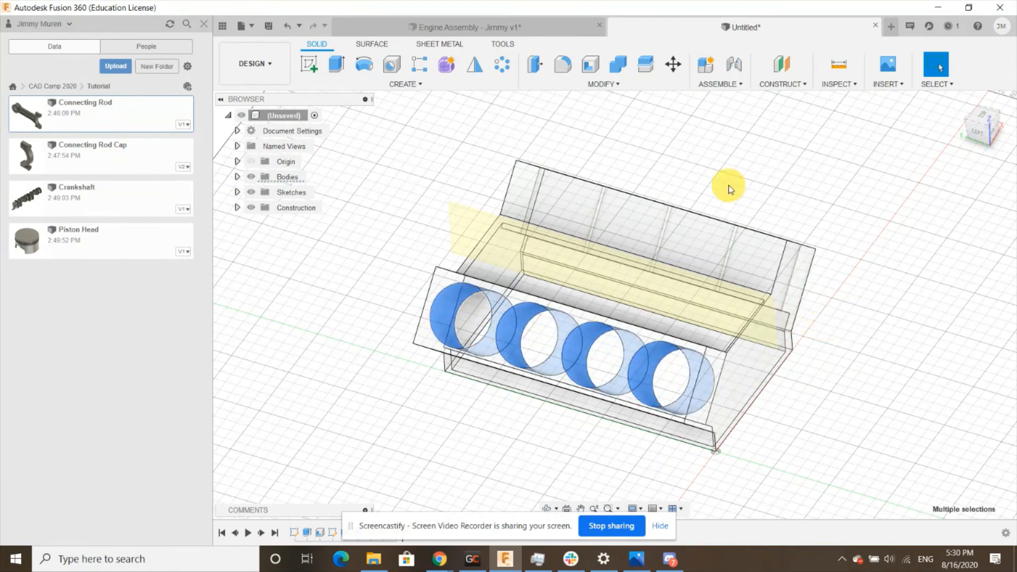
left_click(671, 65)
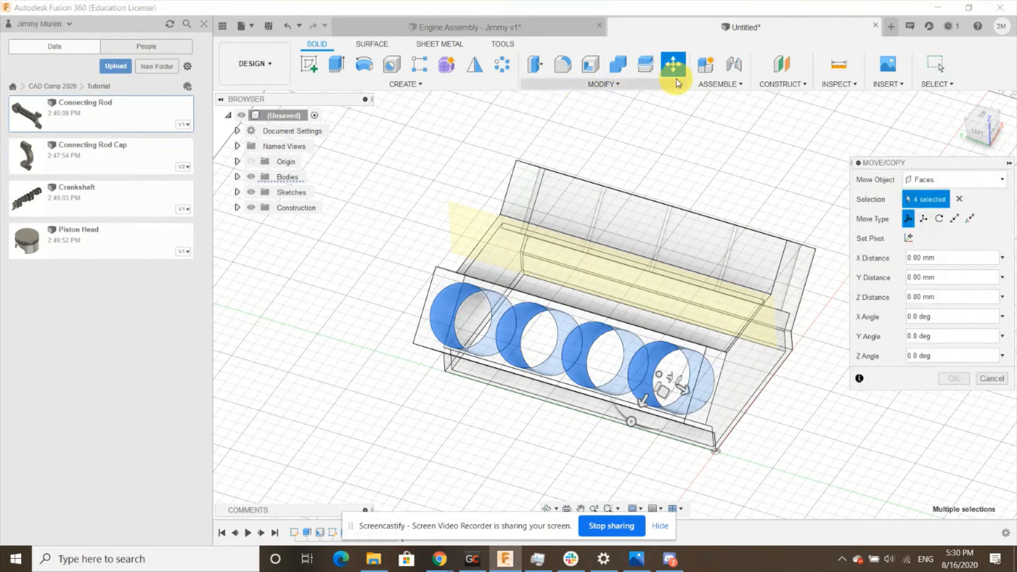
left_click(910, 238)
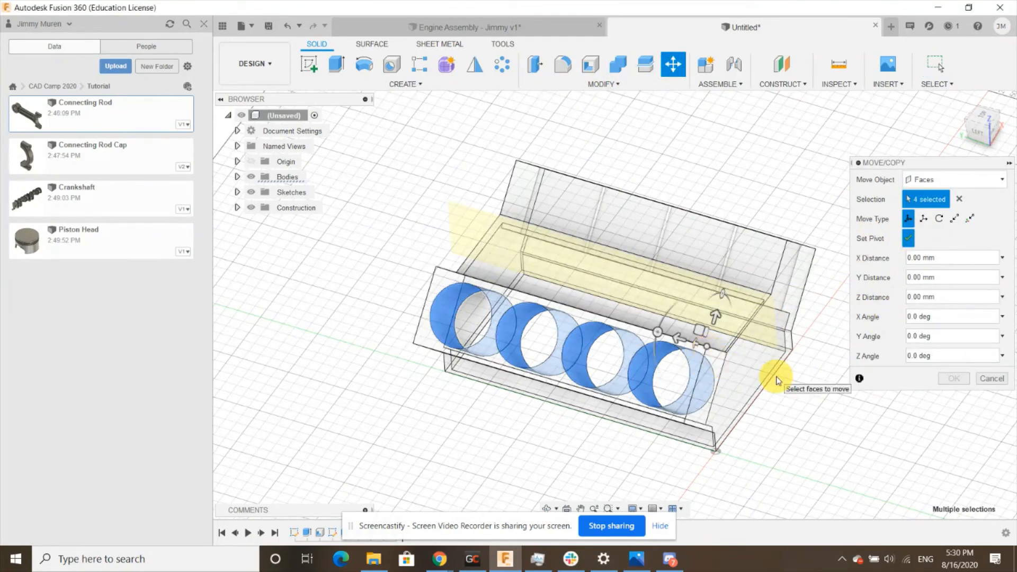
left_click(908, 239)
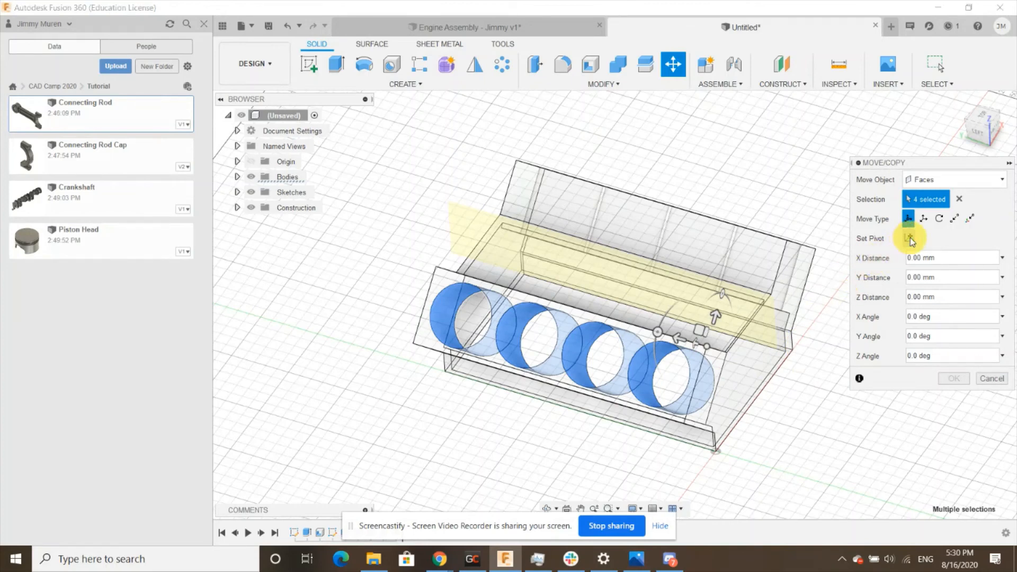
Step: Move the four selected mirrored bore faces 10 mm in Y along the length of their bank
left_click(676, 337)
left_click_drag(677, 338, 665, 335)
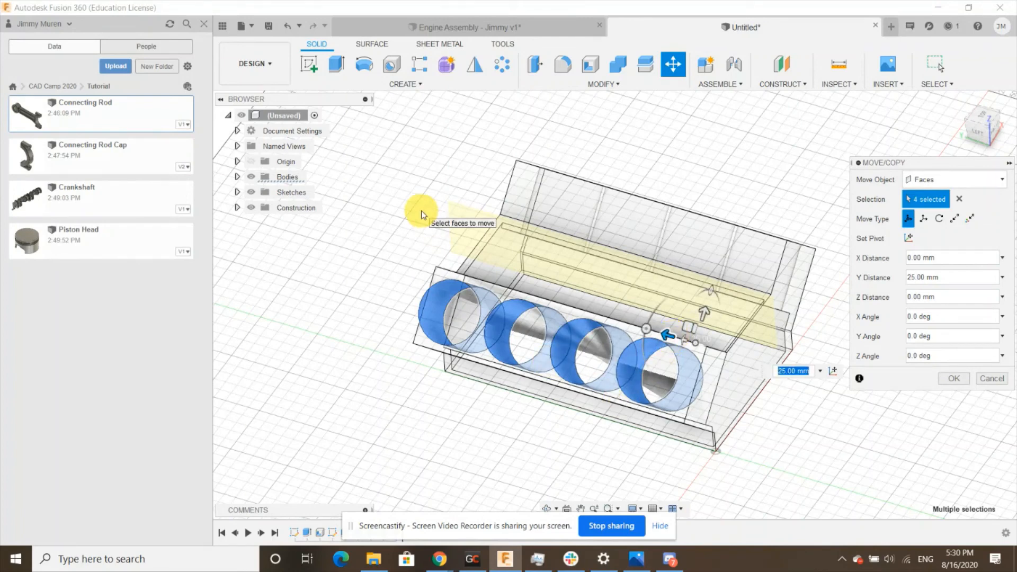
type("10")
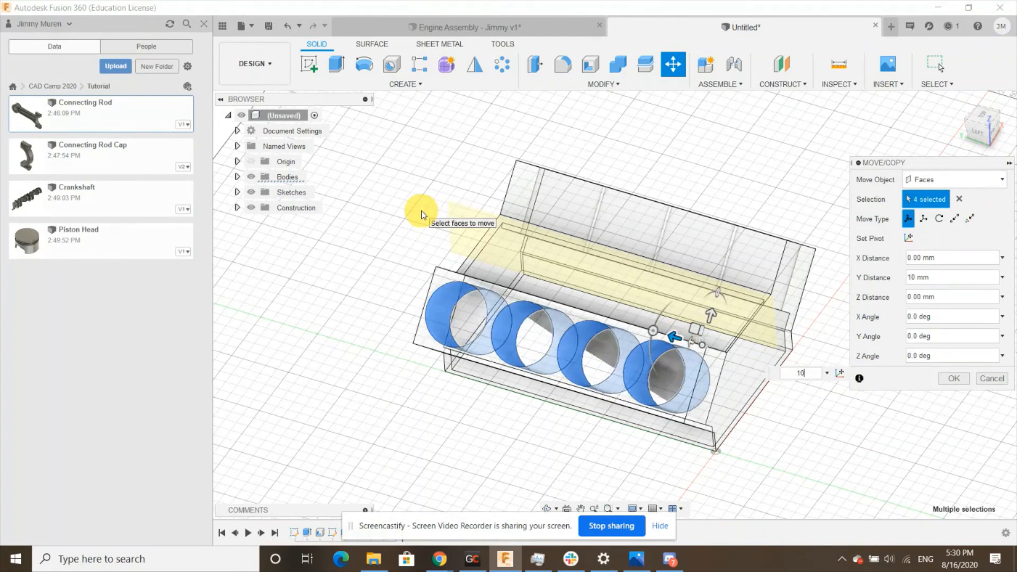
key("Return")
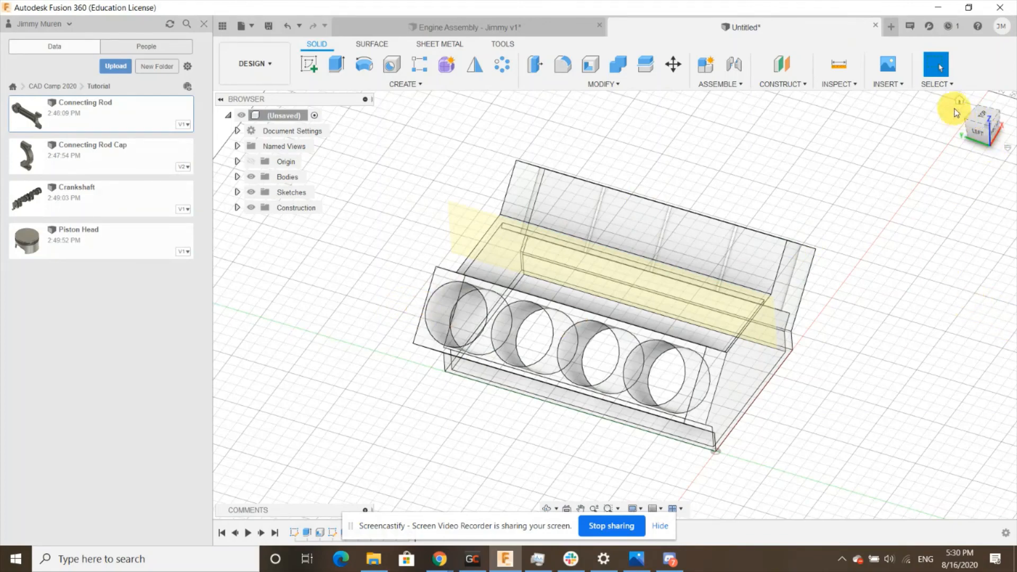
Step: Sketch a 65 mm diameter circle on the block's front face, centred on the midpoint of its bottom edge
left_click(959, 101)
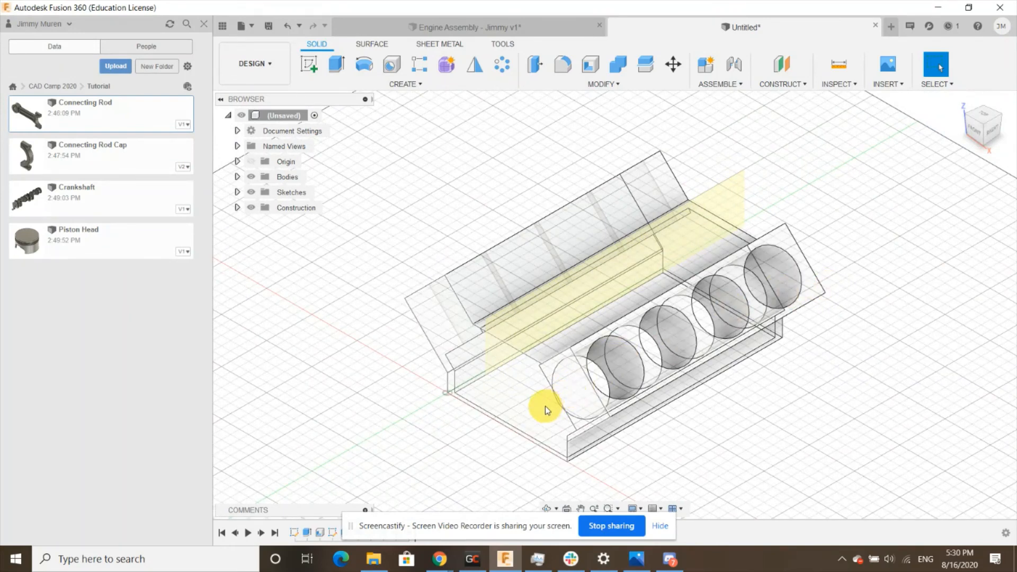
left_click(533, 415)
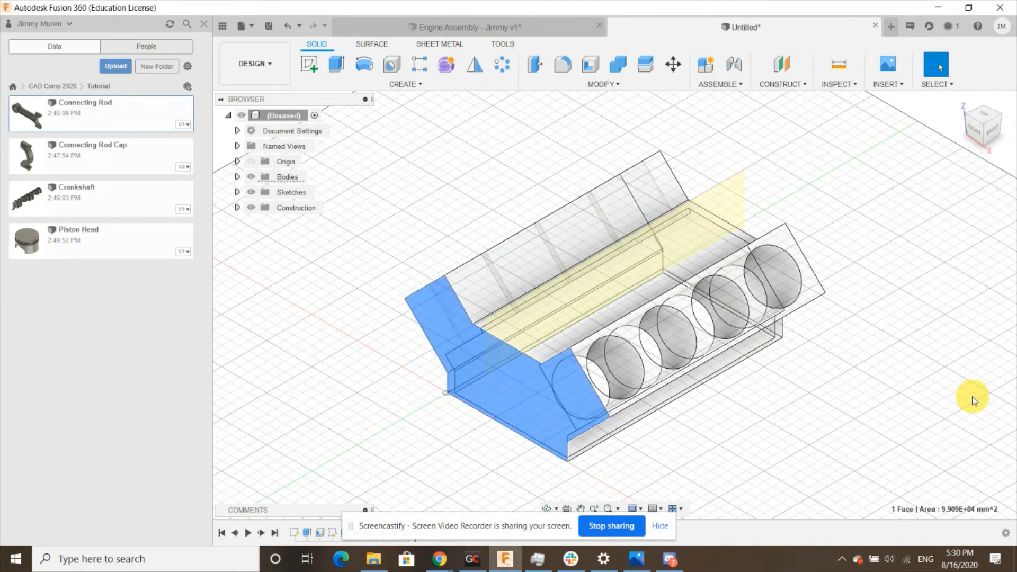
left_click(308, 64)
scroll(609, 281, "up", 5)
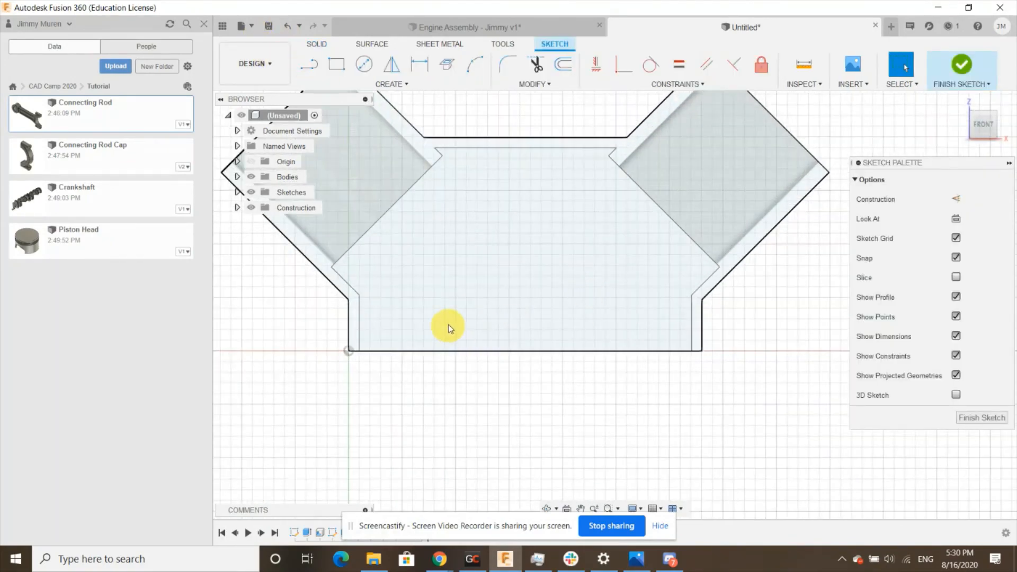
left_click(365, 66)
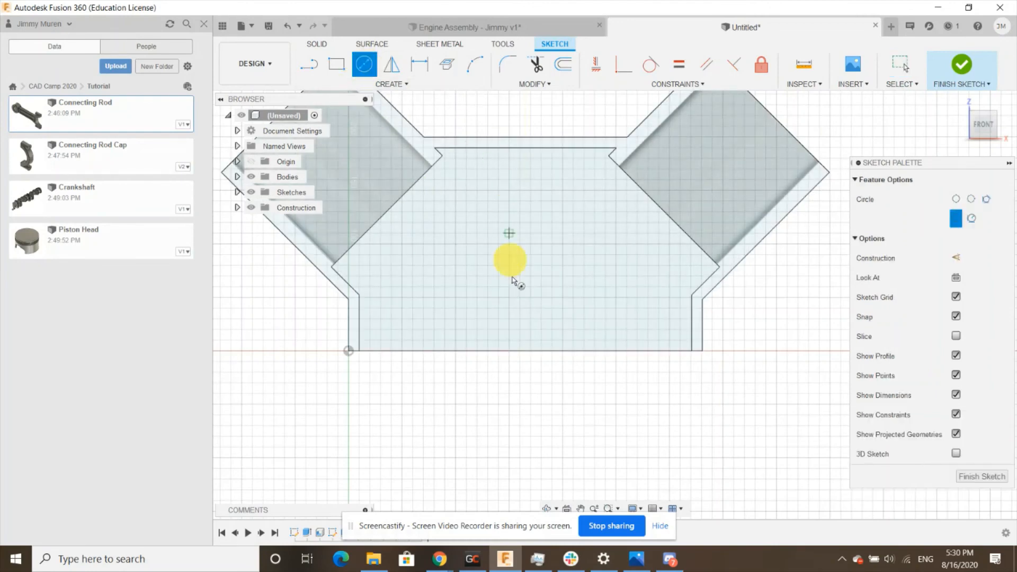
scroll(507, 325, "up", 1)
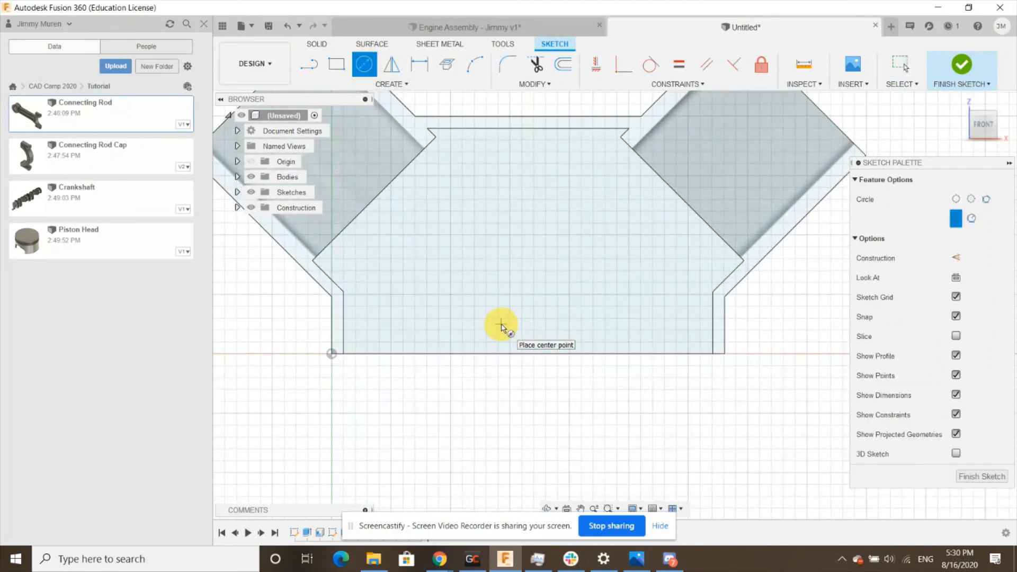
left_click(528, 355)
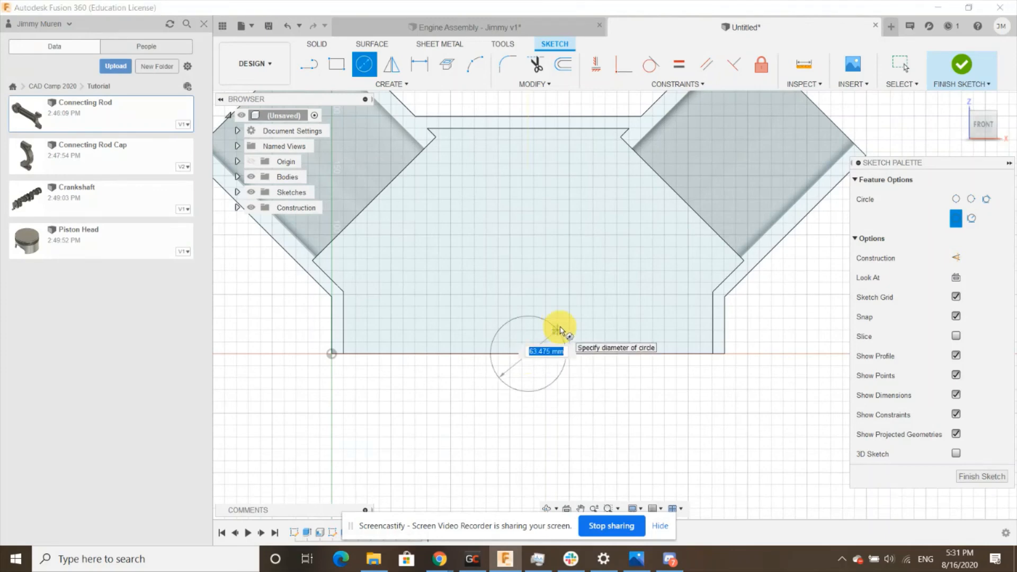
type("65")
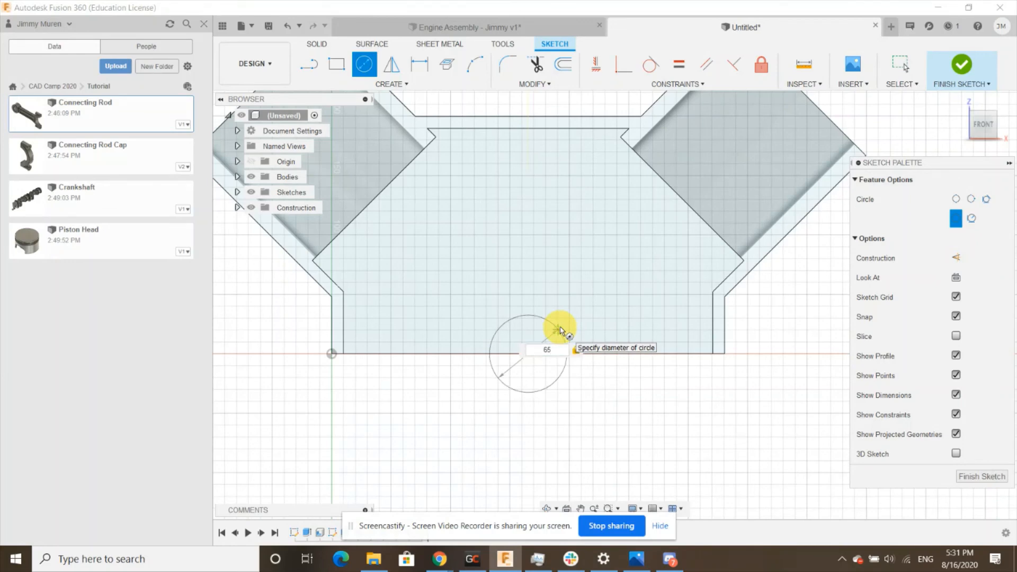
key("Return")
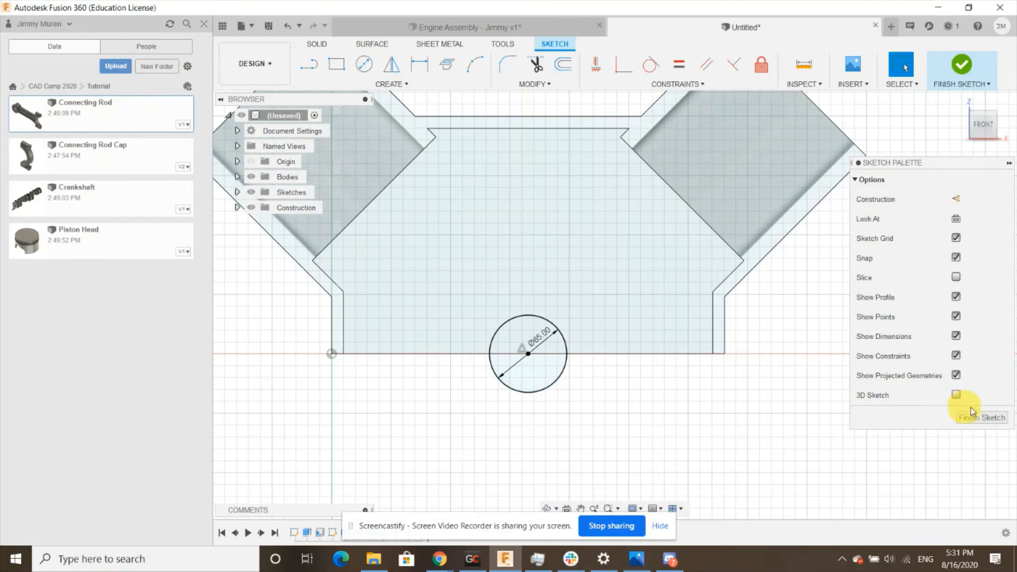
left_click(985, 418)
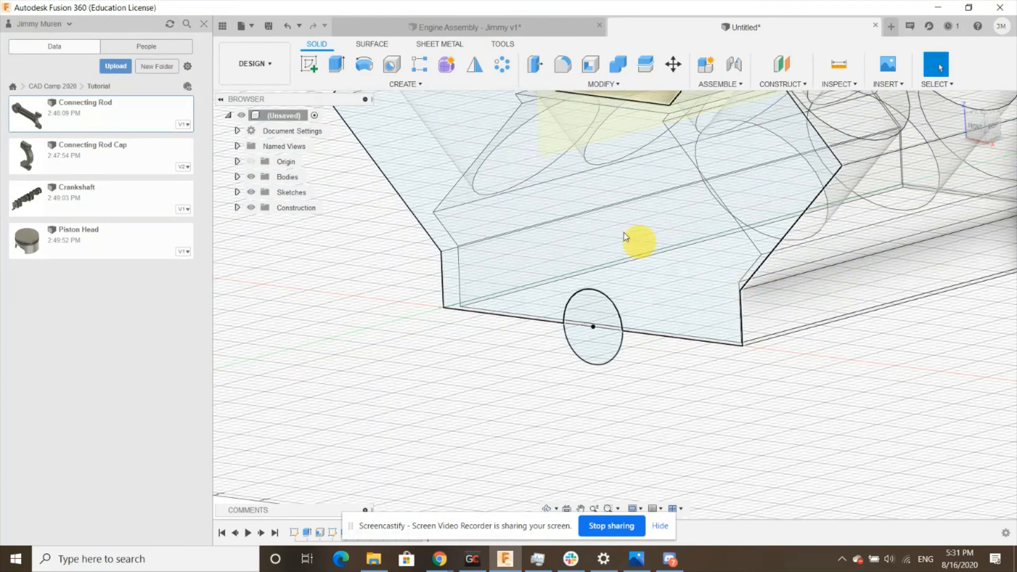
Step: Extrude the circle's upper half as a cut with extent All, running lengthwise through the block for the crankshaft opening
left_click(336, 64)
left_click(595, 304)
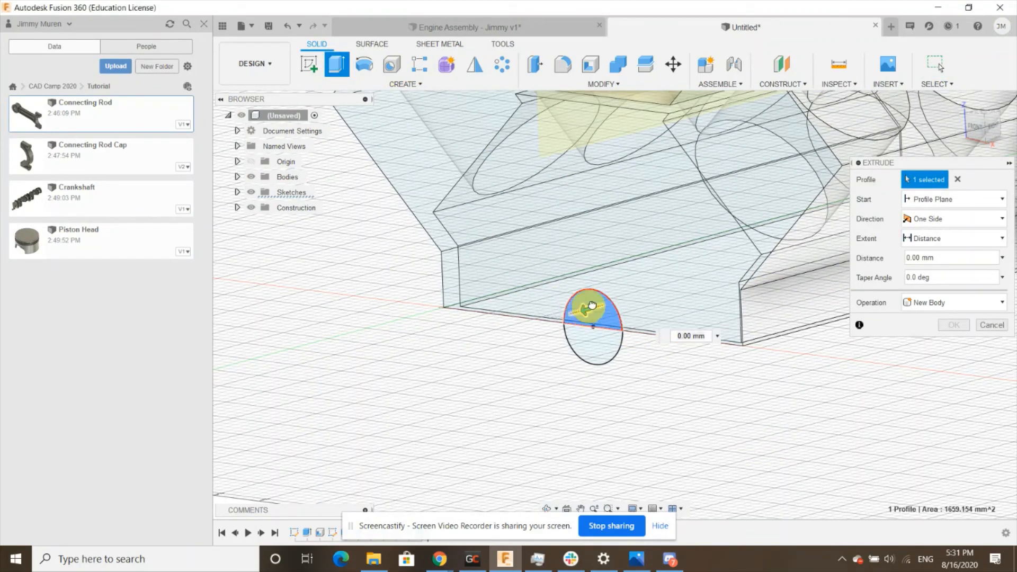
left_click_drag(589, 304, 694, 277)
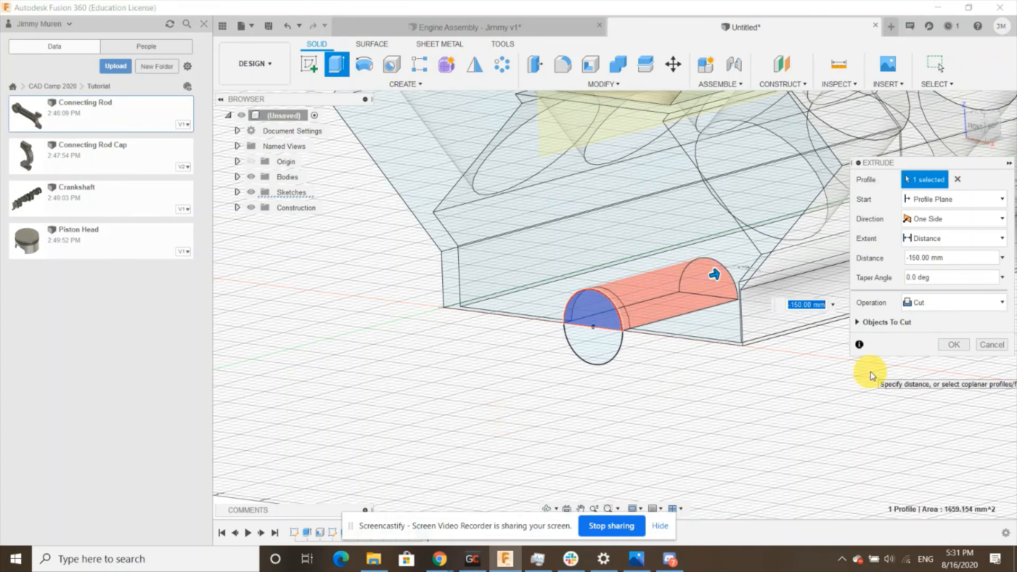
scroll(565, 408, "down", 4)
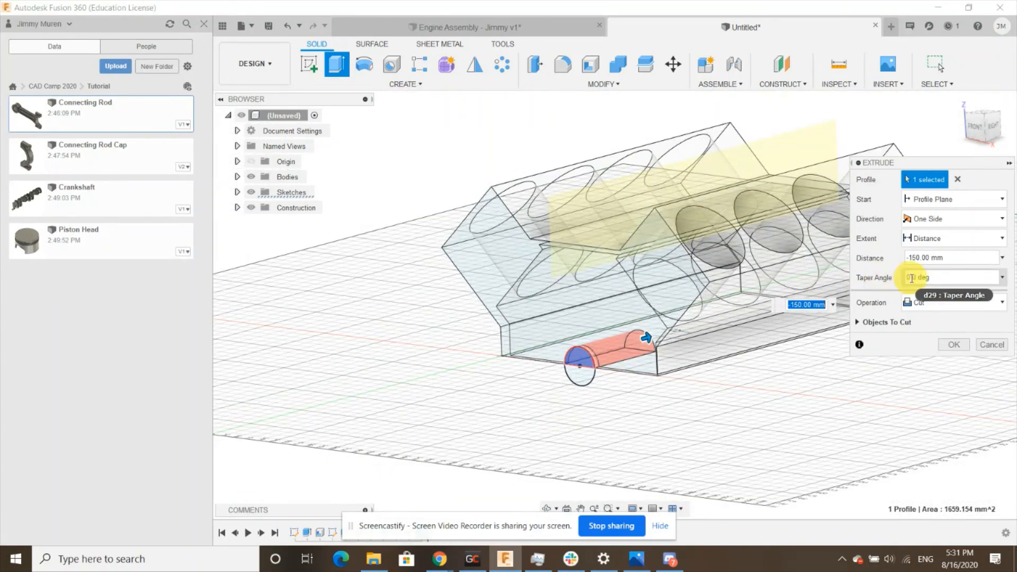
left_click(942, 238)
left_click(921, 286)
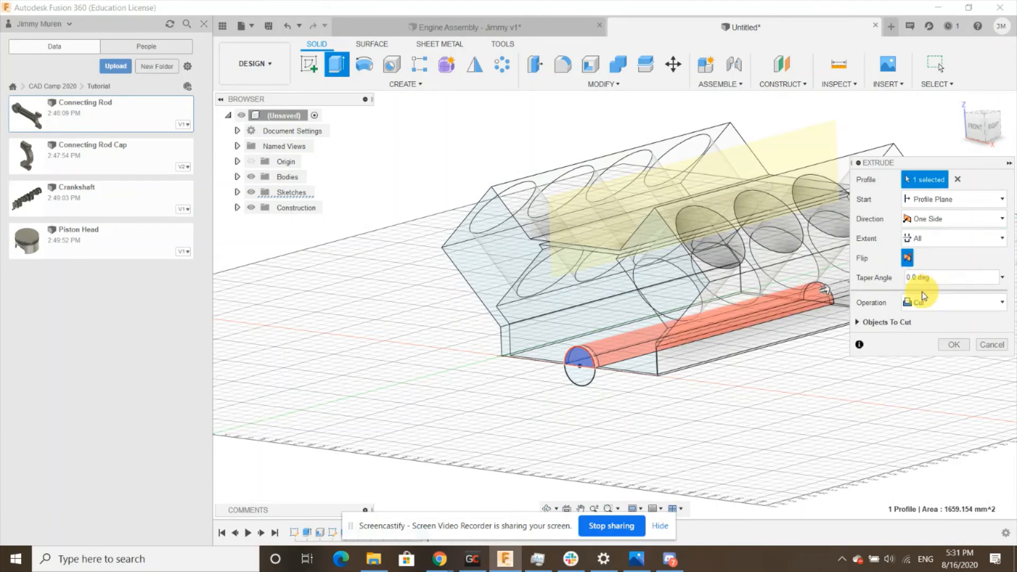
scroll(443, 471, "down", 3)
scroll(482, 432, "up", 3)
scroll(613, 364, "down", 3)
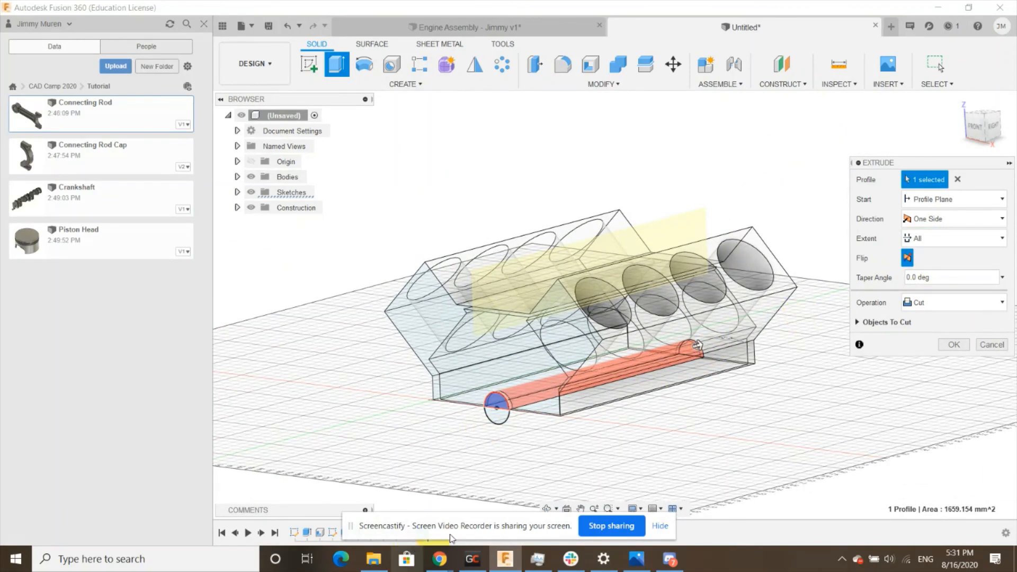
left_click(955, 345)
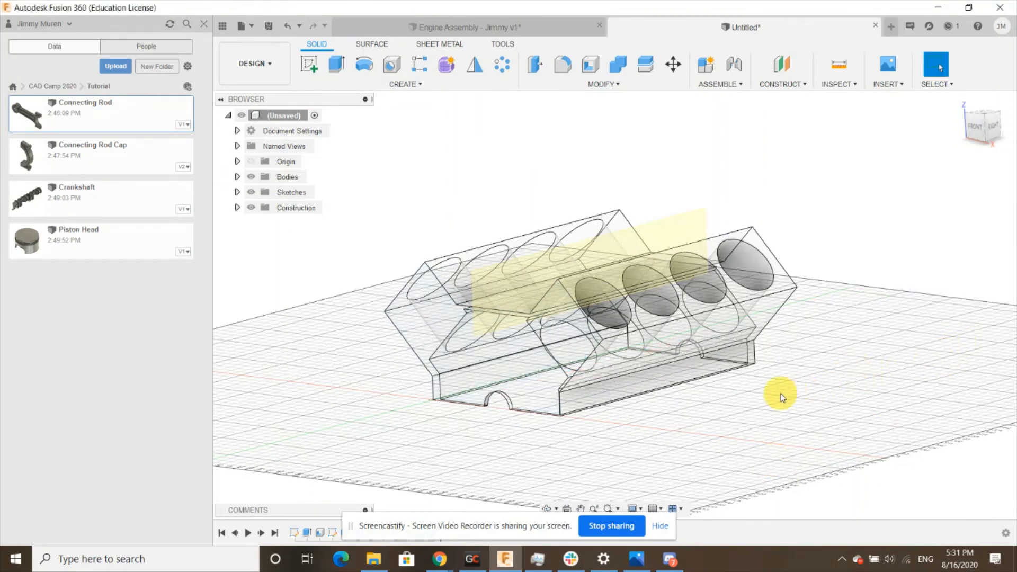
Step: Hide the construction midplane Plane1 between the two cylinder banks
mouse_move(706, 414)
middle_mouse_down("shift")
mouse_move(740, 404)
mouse_move(705, 432)
middle_mouse_up("shift")
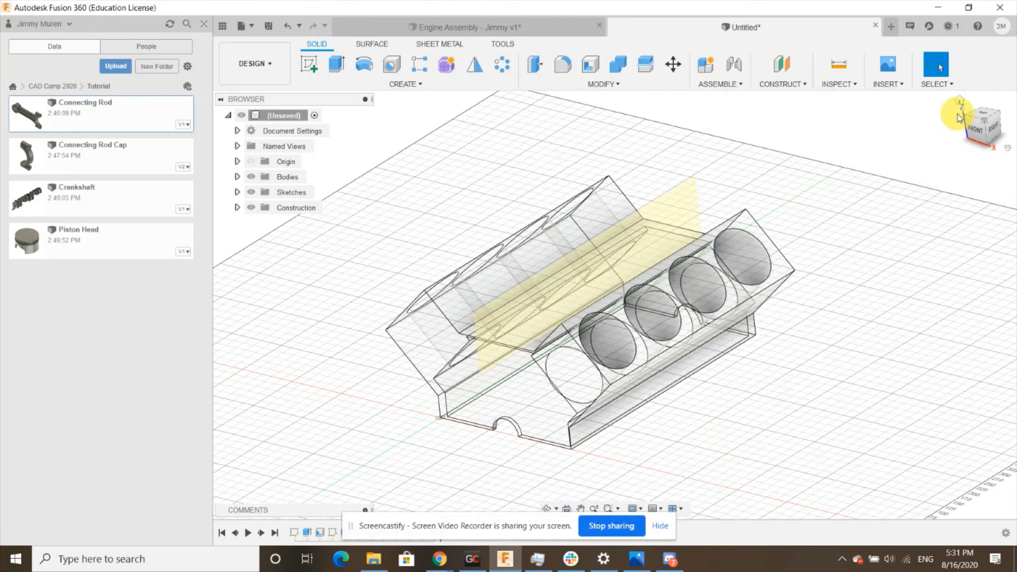
left_click(961, 101)
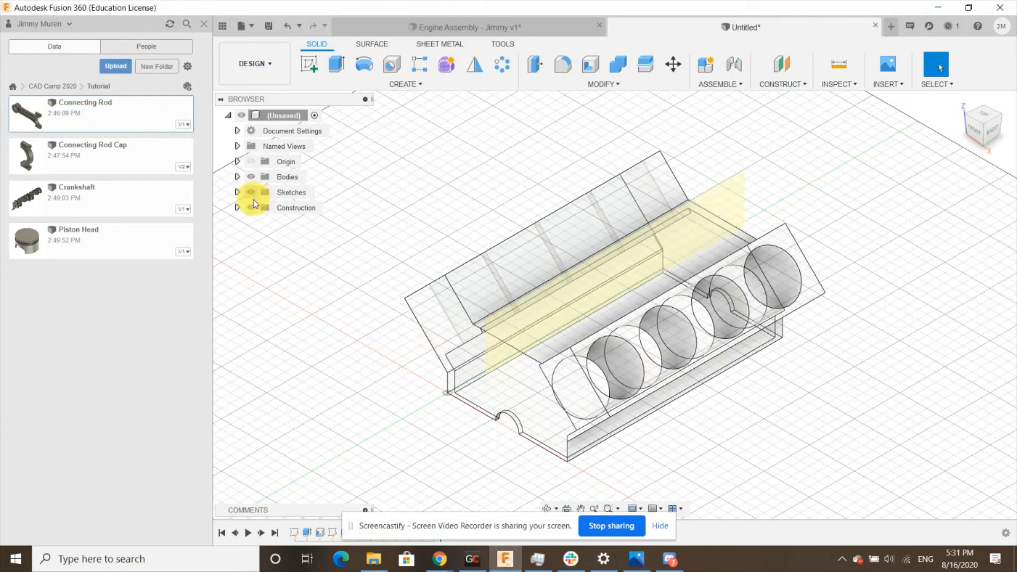
left_click(237, 207)
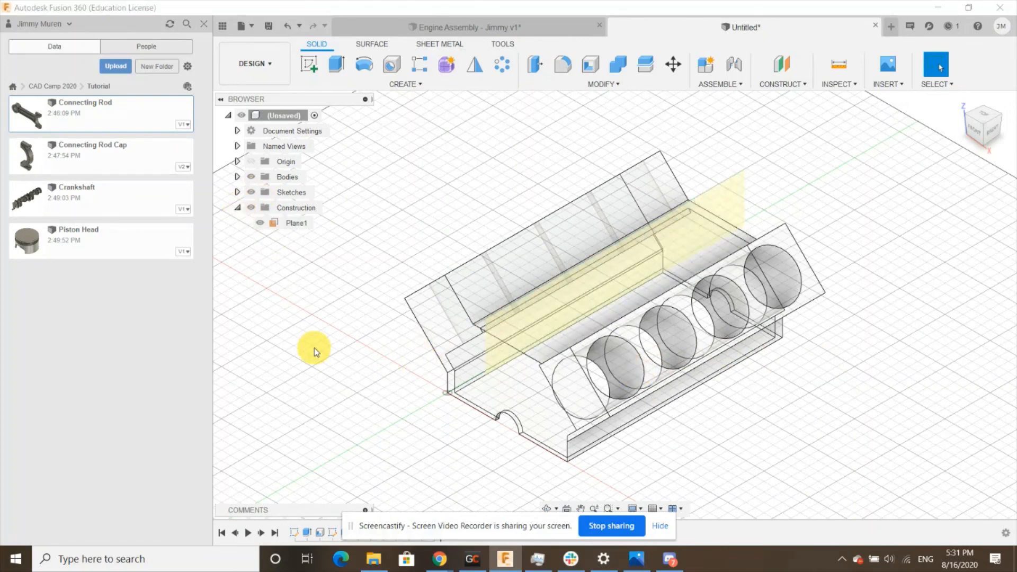
left_click(259, 223)
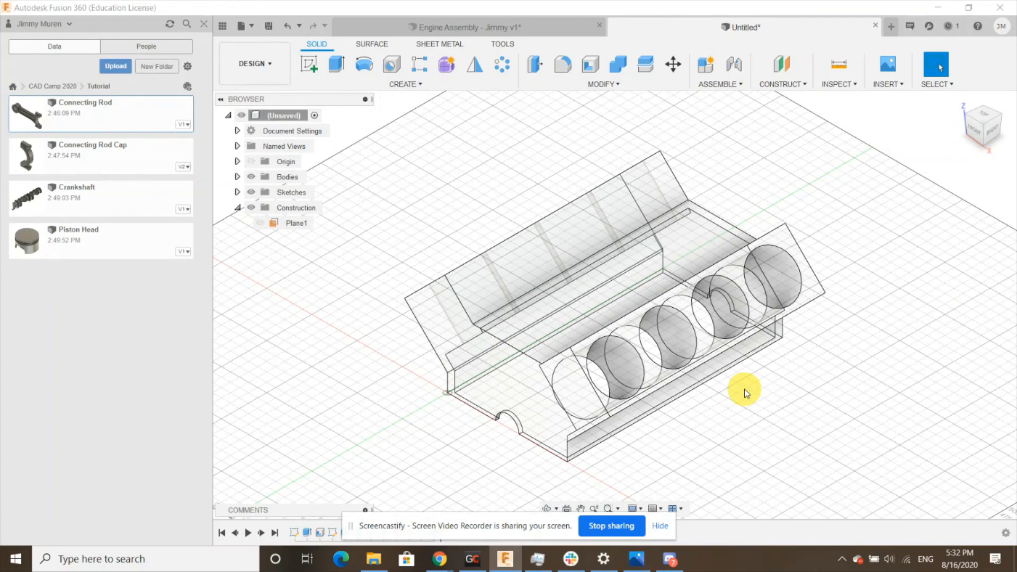
Step: Save the design as Engine Block in the CAD Camp 2020 Tutorial folder and switch to the open engine assembly design
key("ctrl+s")
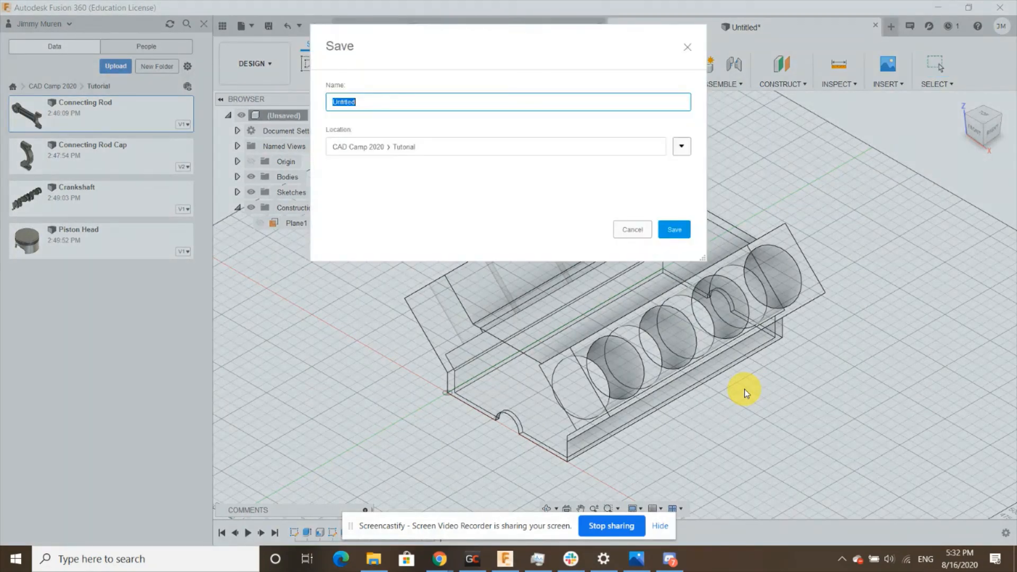
type("Engine Block")
left_click(673, 230)
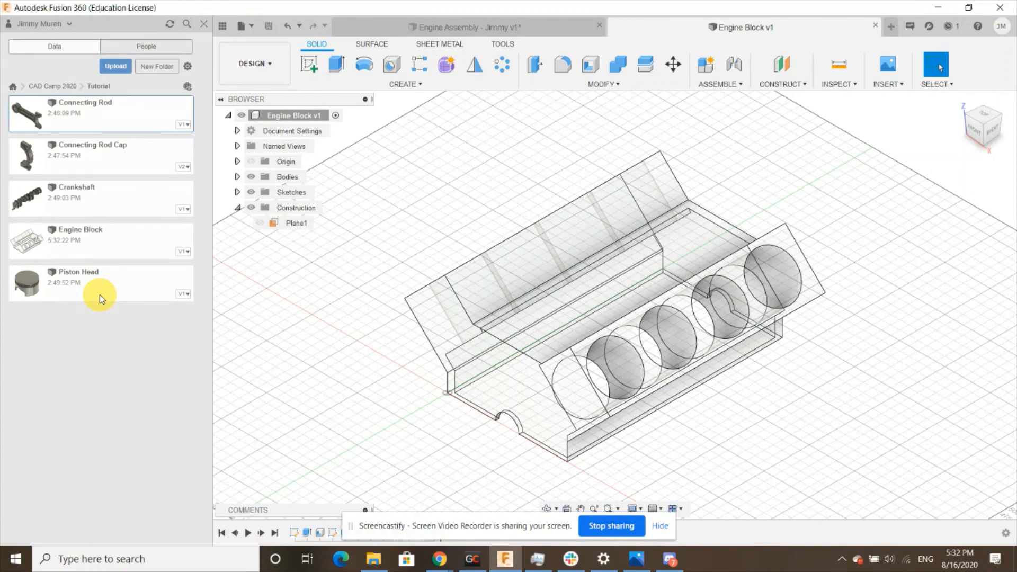
left_click(416, 27)
scroll(613, 449, "down", 2)
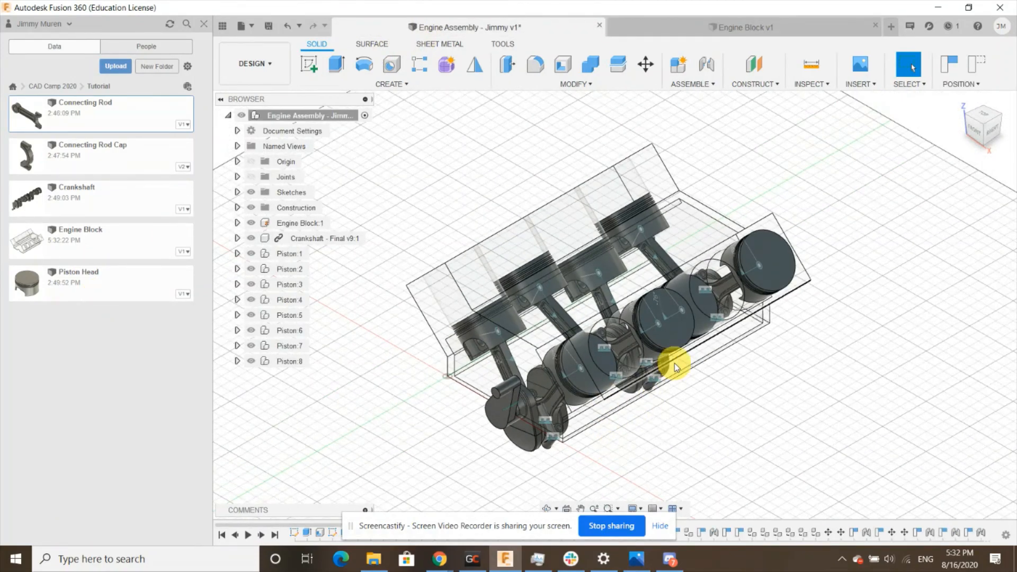